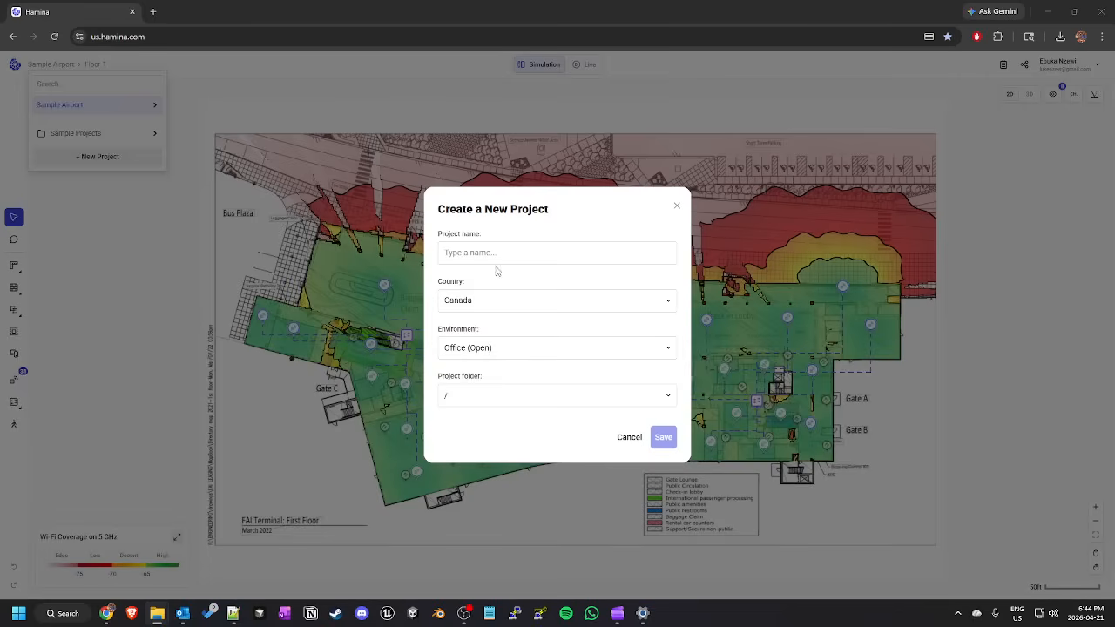
# Name the new project "Sample Imperial Restaurant" and keep Canada as its country.
pyautogui.click(501, 255)
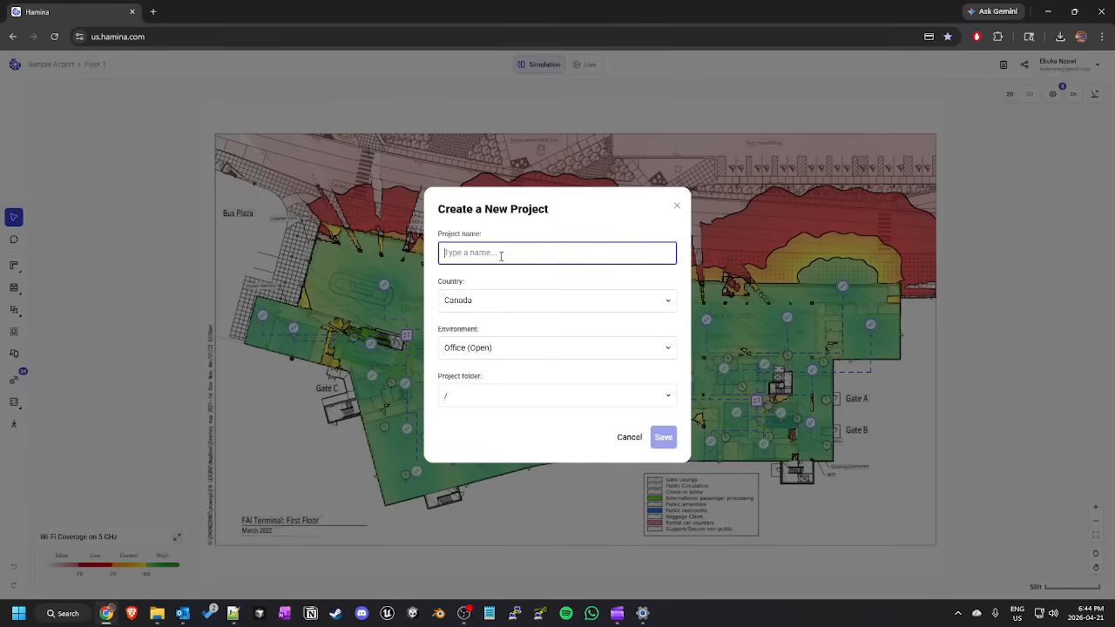
pyautogui.write('Sample Imperial Restaurant')
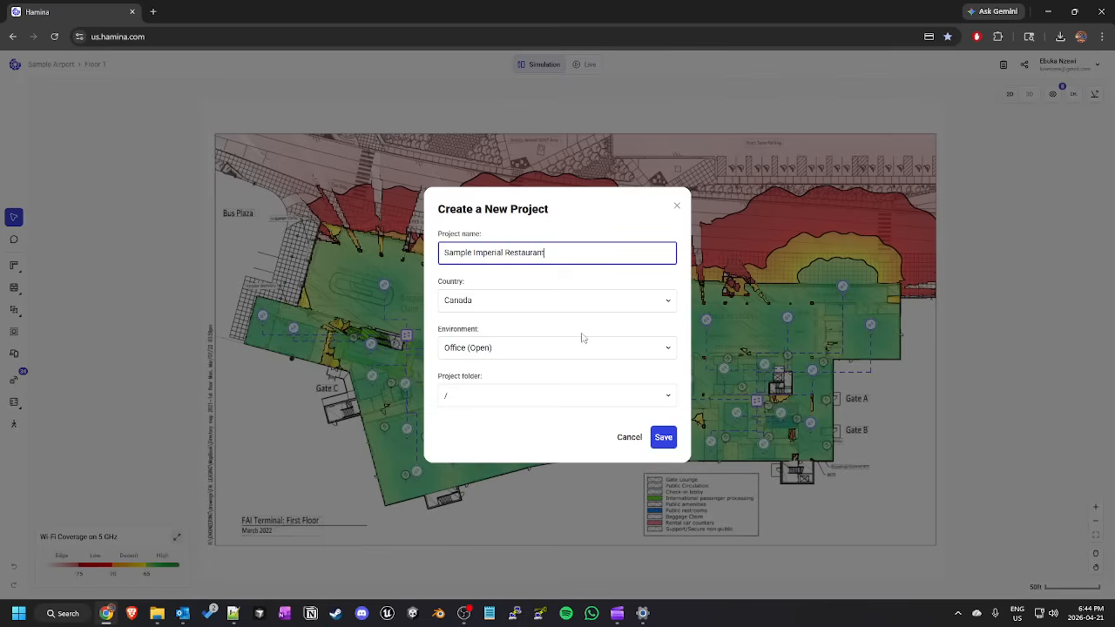
pyautogui.click(580, 300)
pyautogui.click(580, 303)
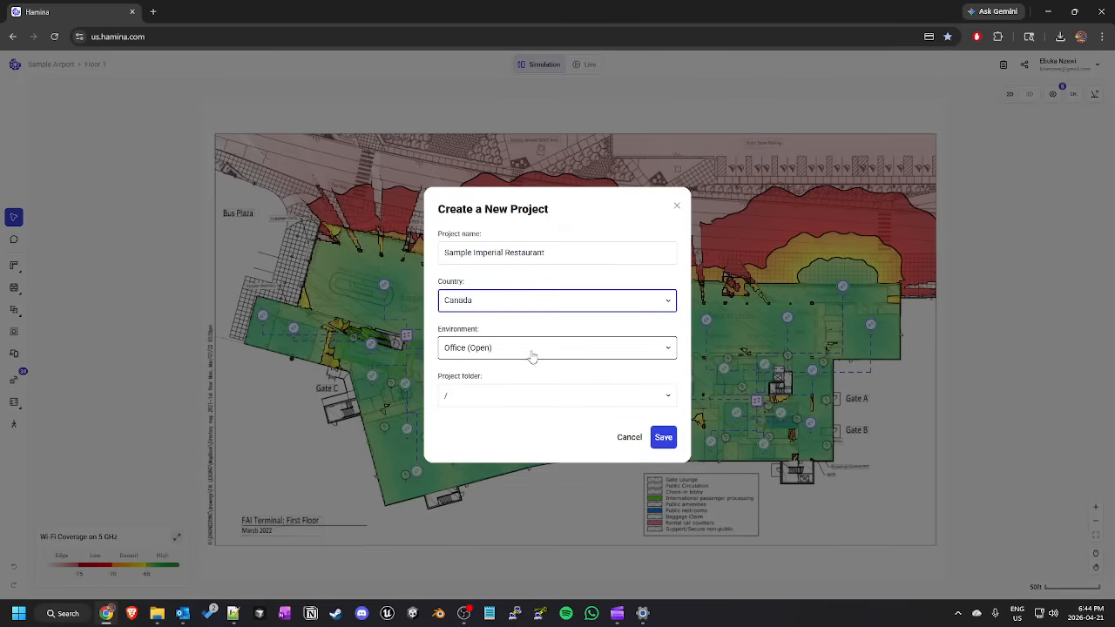
# Set the new project's environment to Restaurant.
pyautogui.click(533, 349)
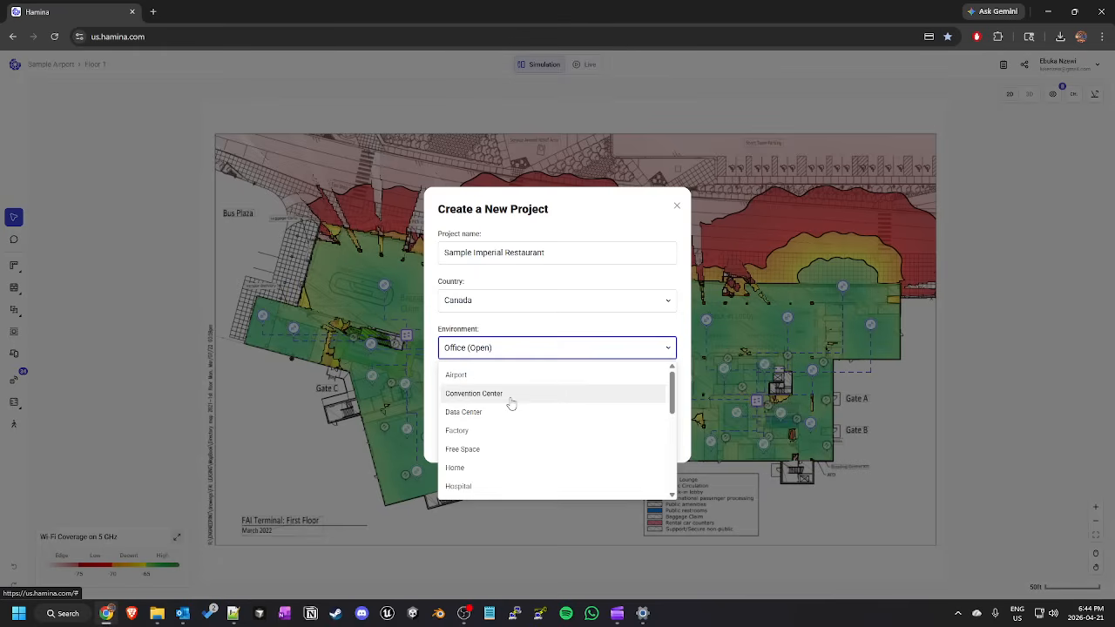
pyautogui.scroll(-5, 493, 426)
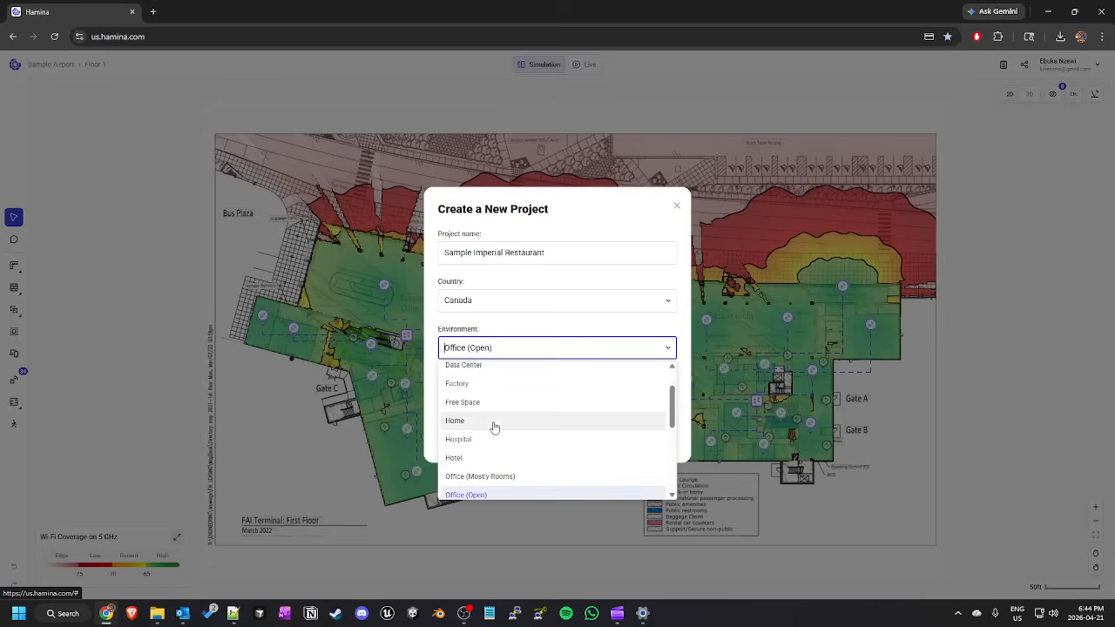
pyautogui.scroll(2, 475, 399)
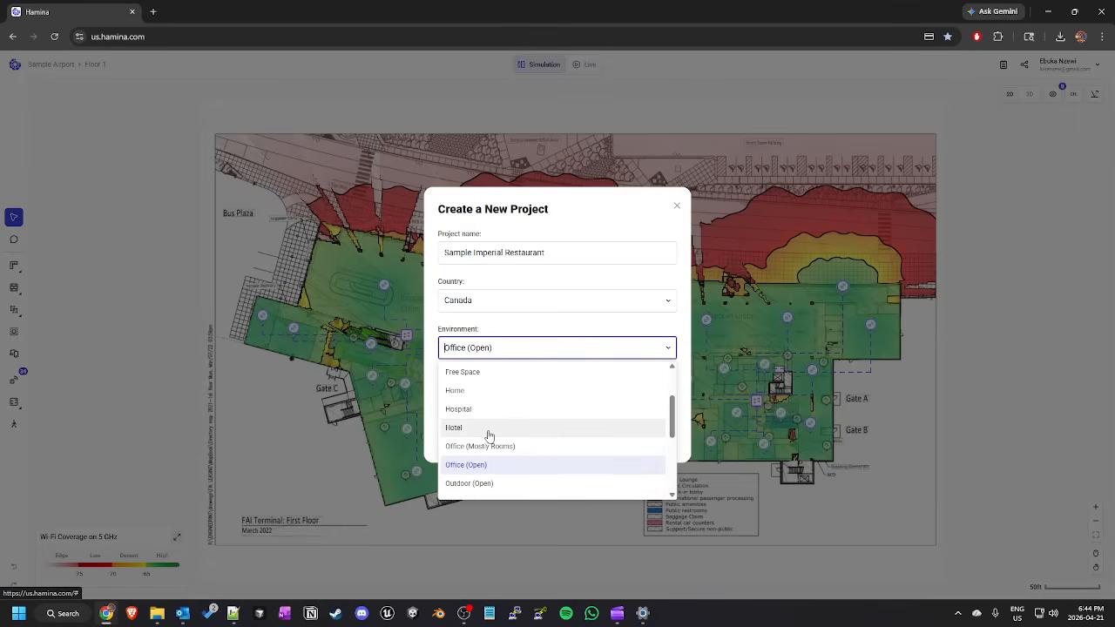
pyautogui.scroll(-2, 496, 440)
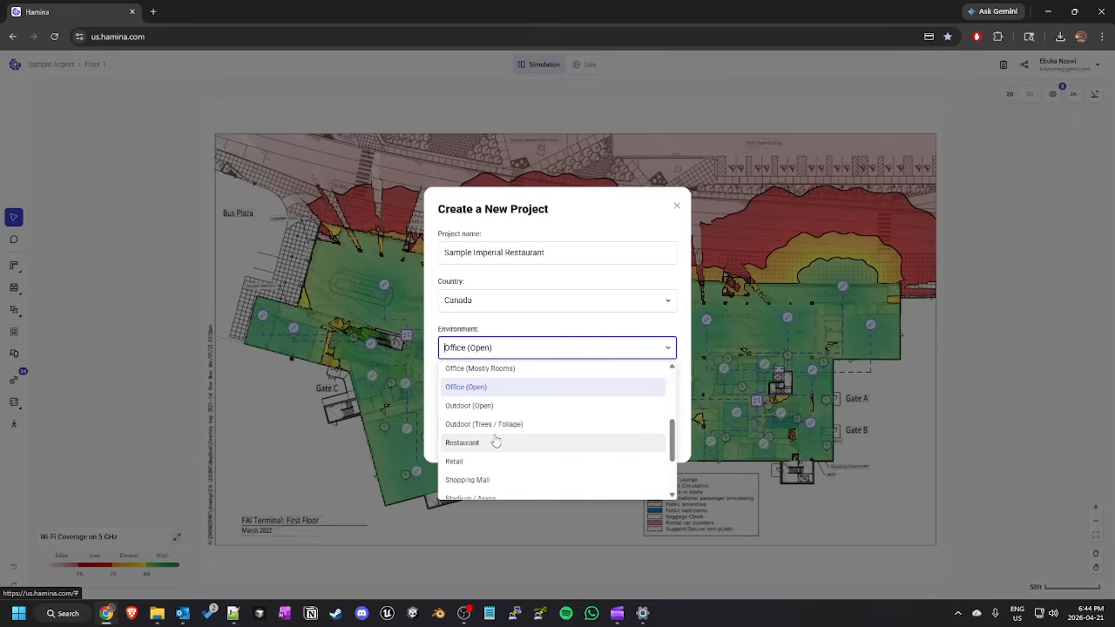
pyautogui.click(485, 443)
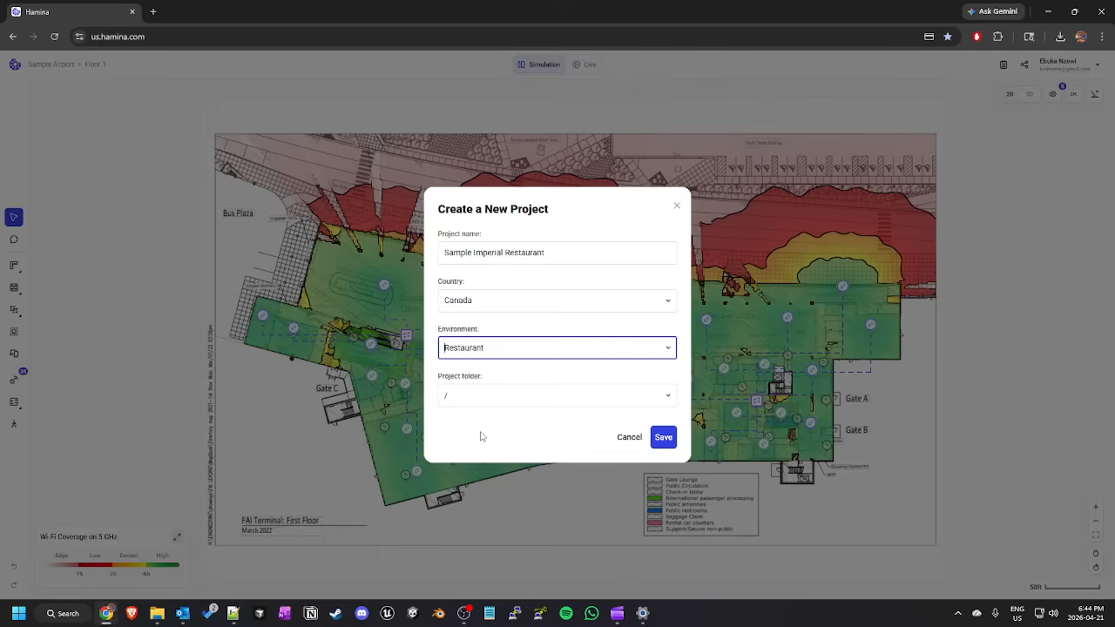
# Place the project in the Sample Projects folder and save it.
pyautogui.click(586, 395)
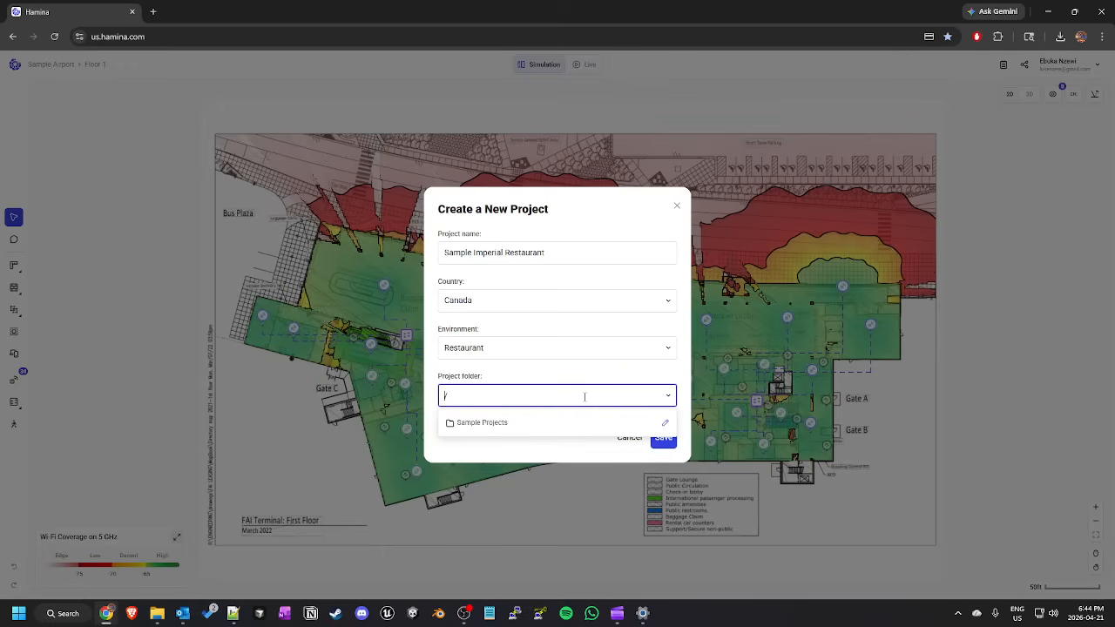
pyautogui.click(528, 426)
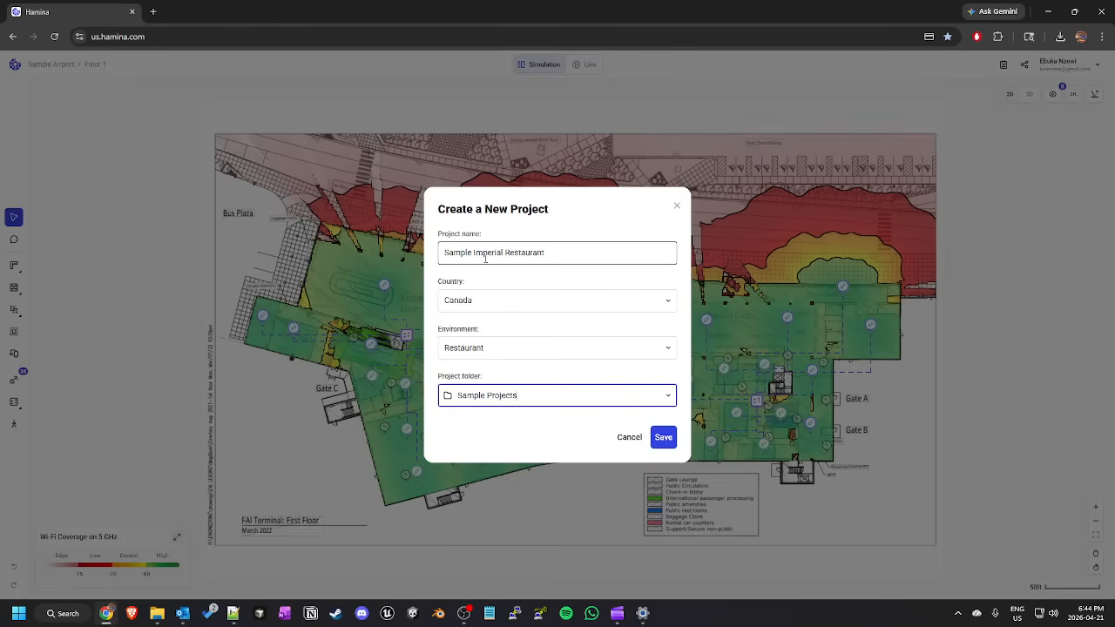
pyautogui.moveTo(547, 252); pyautogui.dragTo(444, 255)
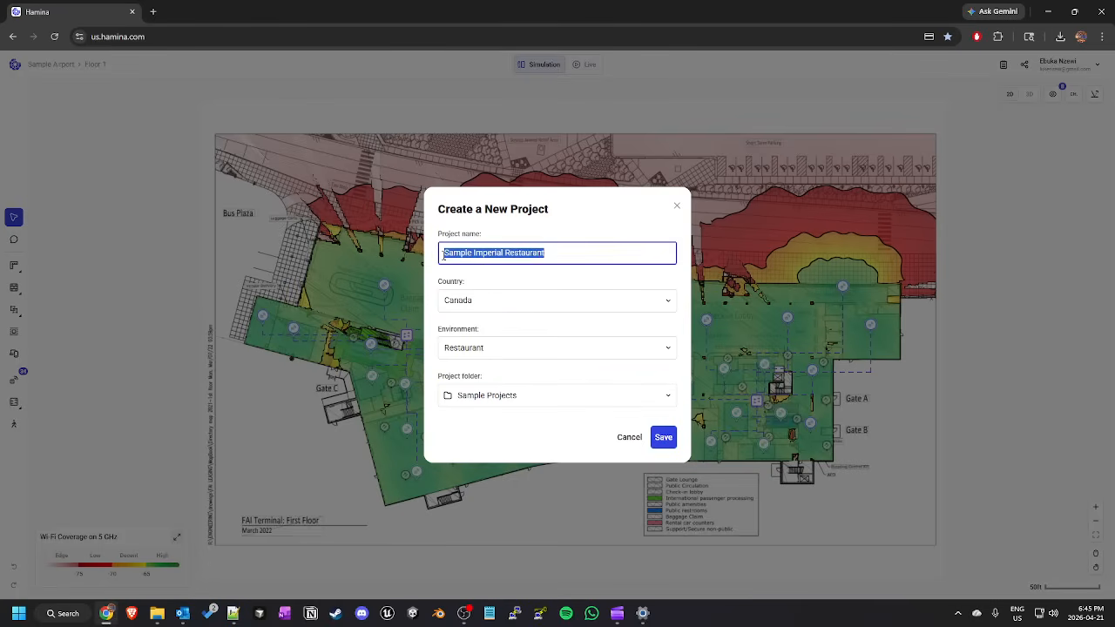
pyautogui.click(662, 439)
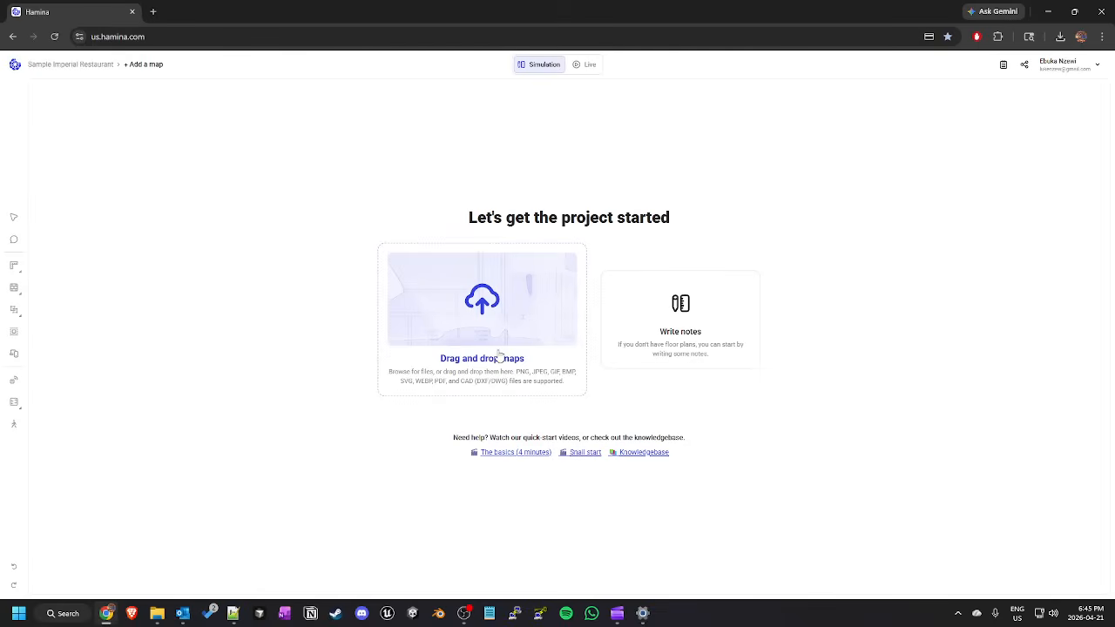
# Upload the floor plan image "Sample Resturant Floorplan no border" as the project's map.
pyautogui.click(499, 355)
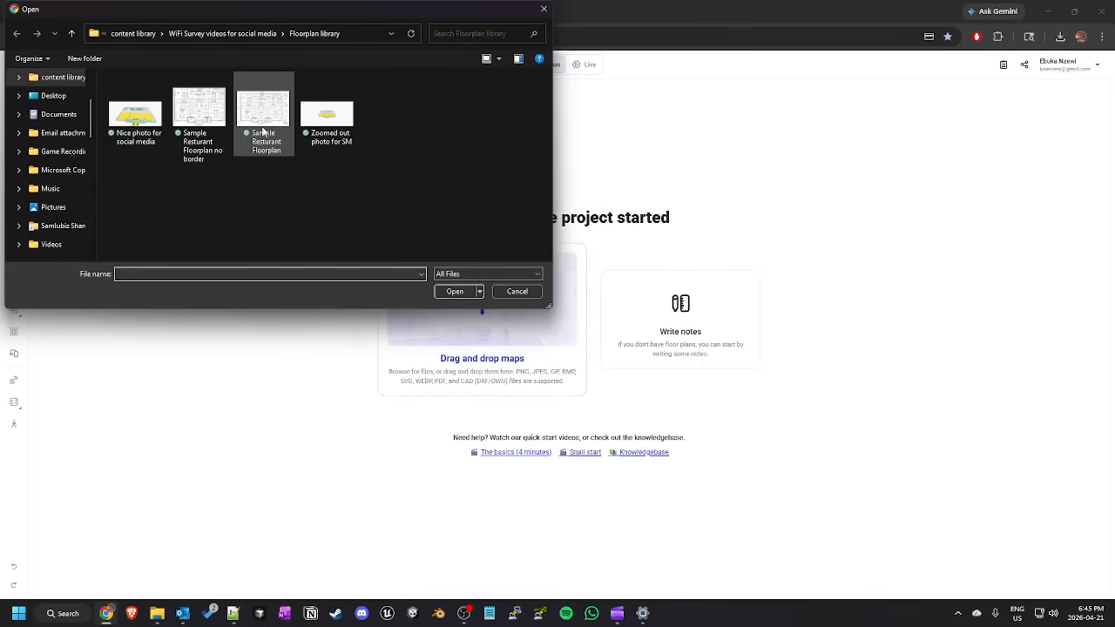
pyautogui.click(201, 128)
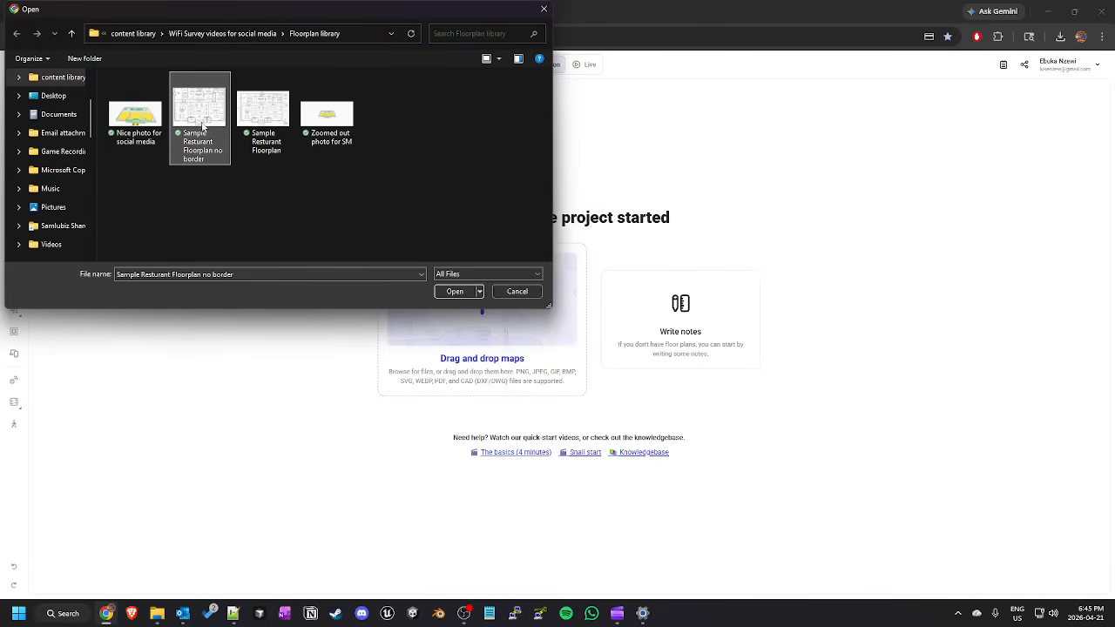
pyautogui.click(455, 292)
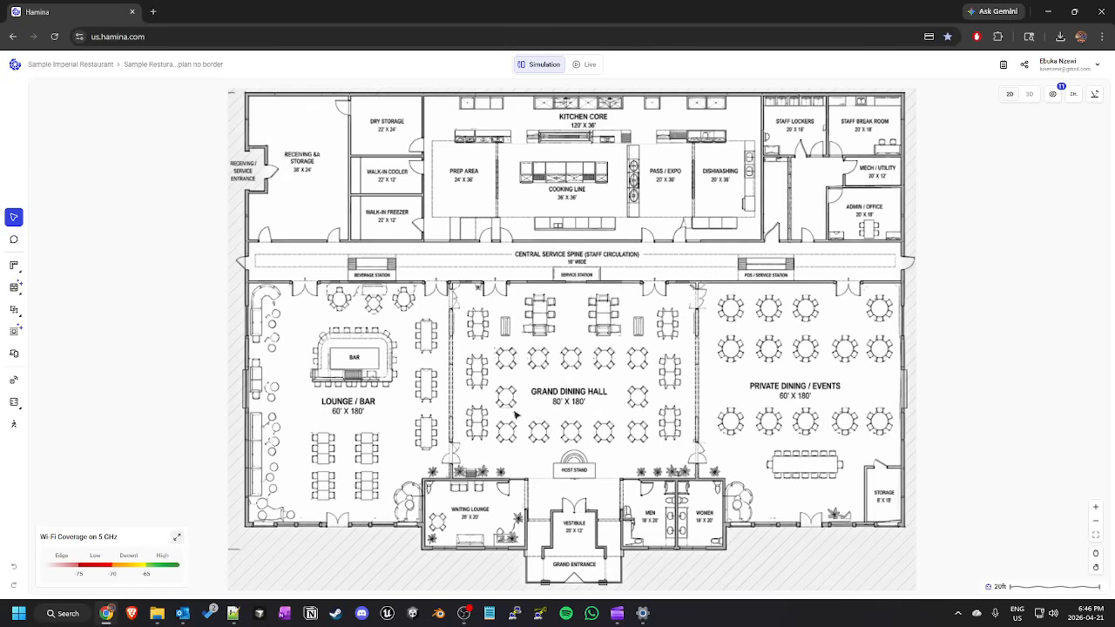
# Examine the restaurant's walls, doors and windows in 3D from all sides, then return to the 2D floor plan.
pyautogui.click(1029, 94)
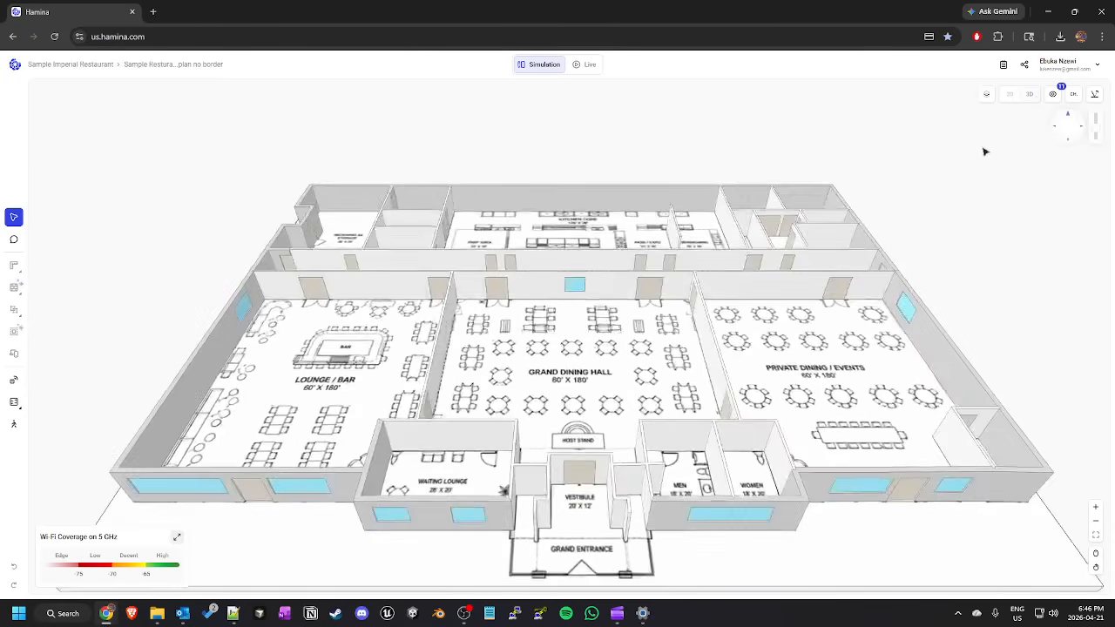
pyautogui.moveTo(575, 441); pyautogui.dragTo(805, 316)
pyautogui.moveTo(505, 336); pyautogui.dragTo(861, 319)
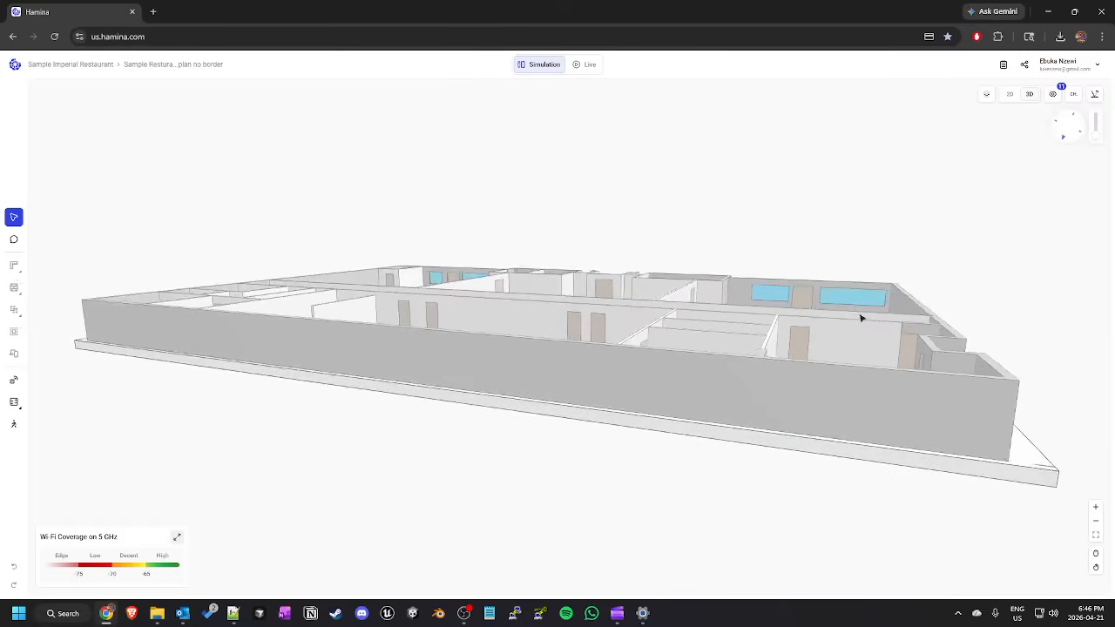
pyautogui.moveTo(554, 314); pyautogui.dragTo(644, 424)
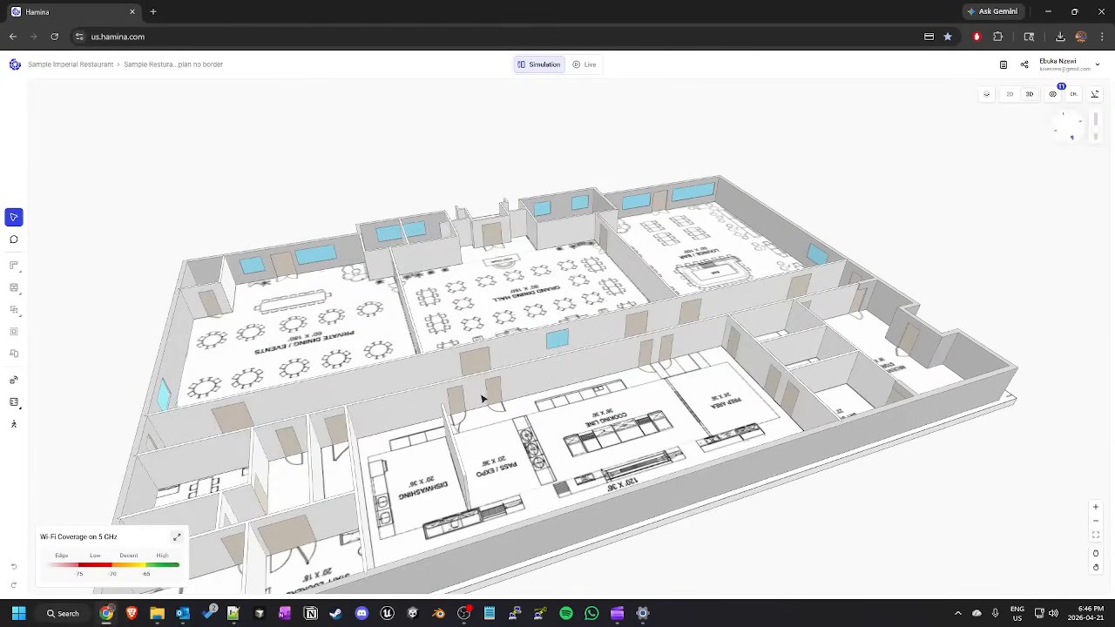
pyautogui.moveTo(483, 399); pyautogui.dragTo(821, 309)
pyautogui.moveTo(558, 291); pyautogui.dragTo(804, 332)
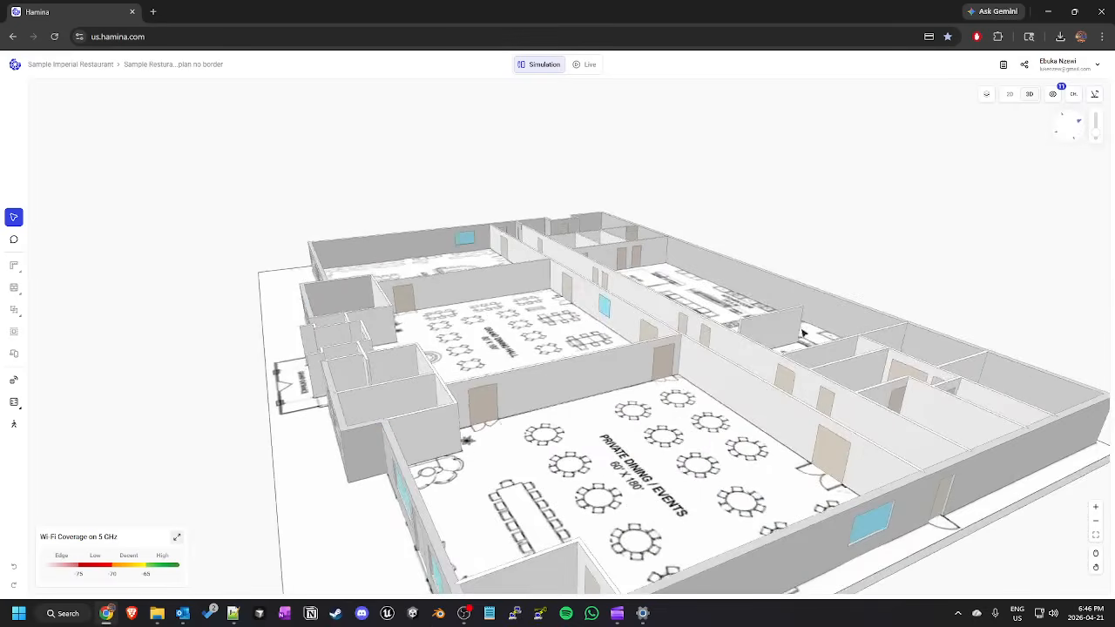
pyautogui.moveTo(653, 345); pyautogui.dragTo(897, 357)
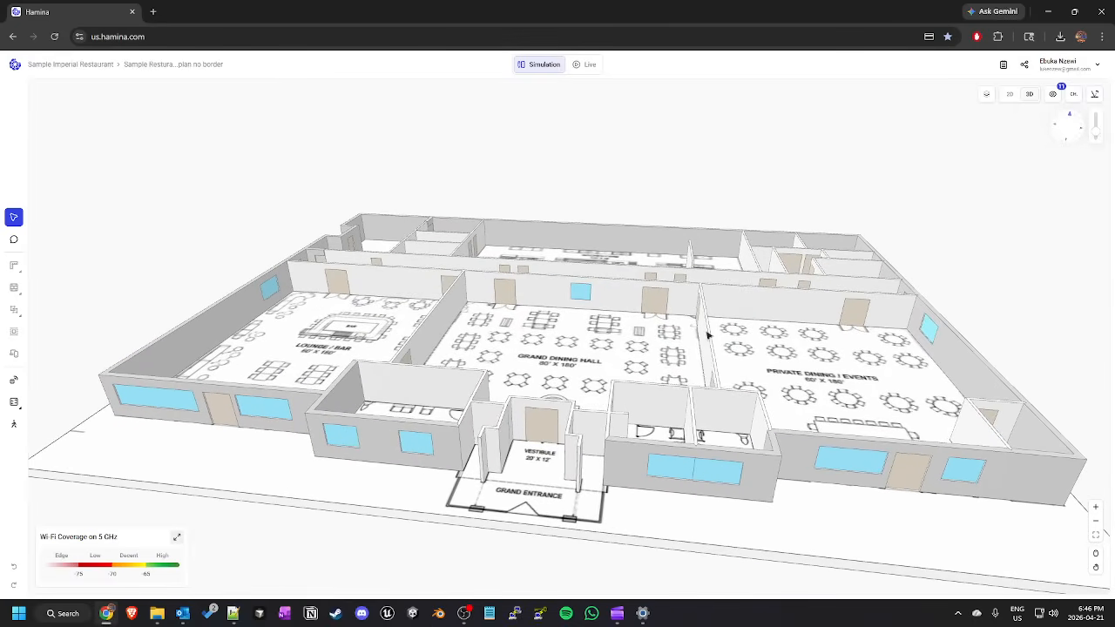
pyautogui.moveTo(707, 335); pyautogui.dragTo(713, 377)
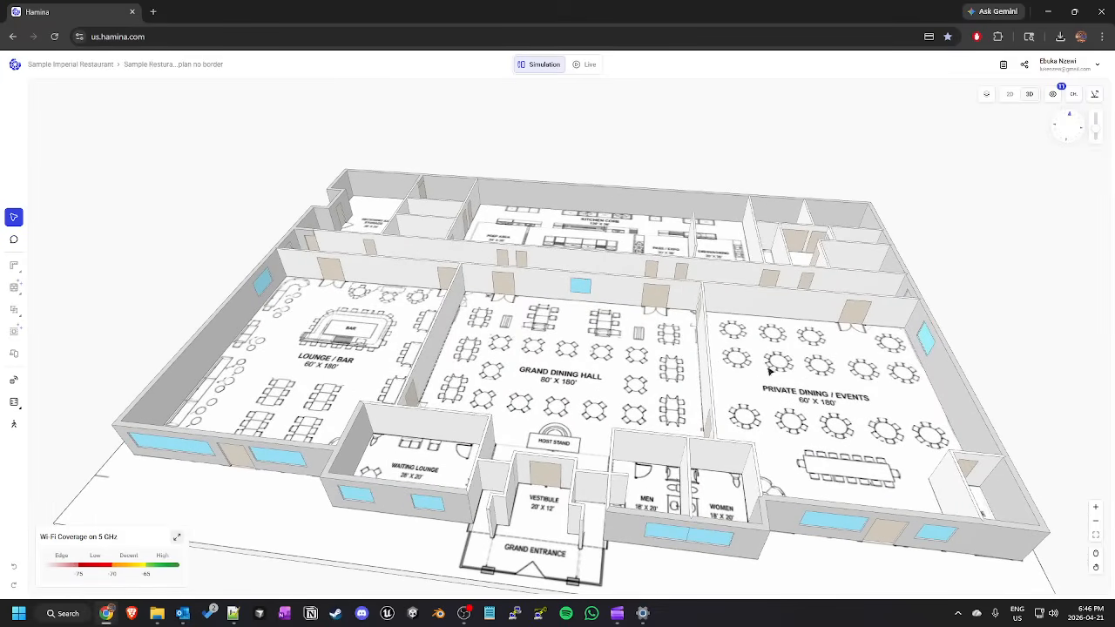
pyautogui.scroll(3, 704, 401)
pyautogui.moveTo(705, 402); pyautogui.dragTo(631, 402)
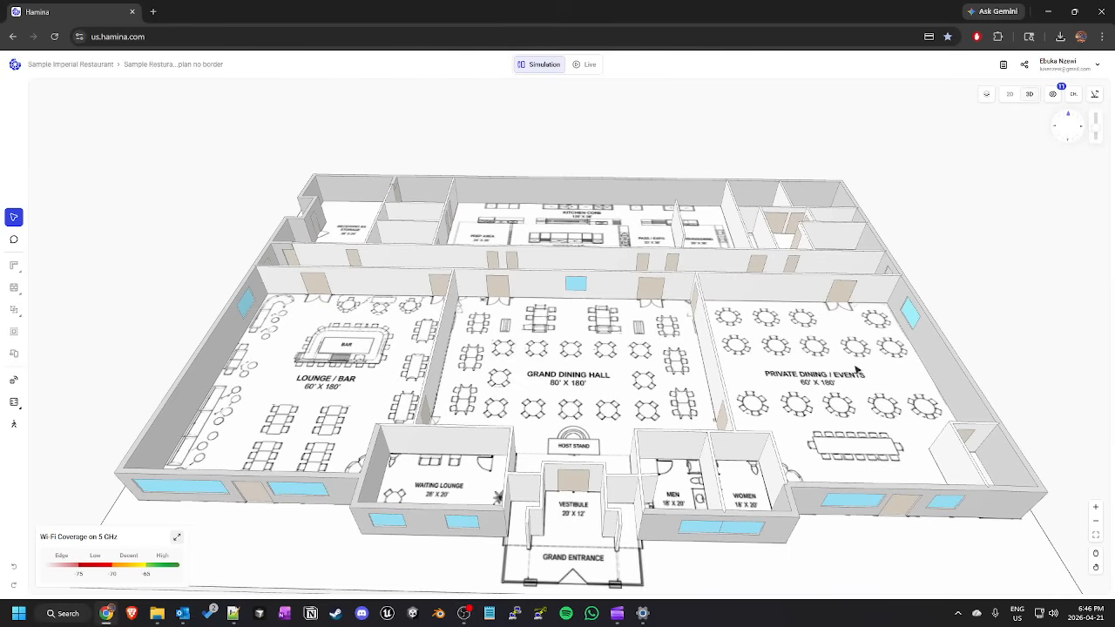
pyautogui.moveTo(672, 443); pyautogui.dragTo(666, 376)
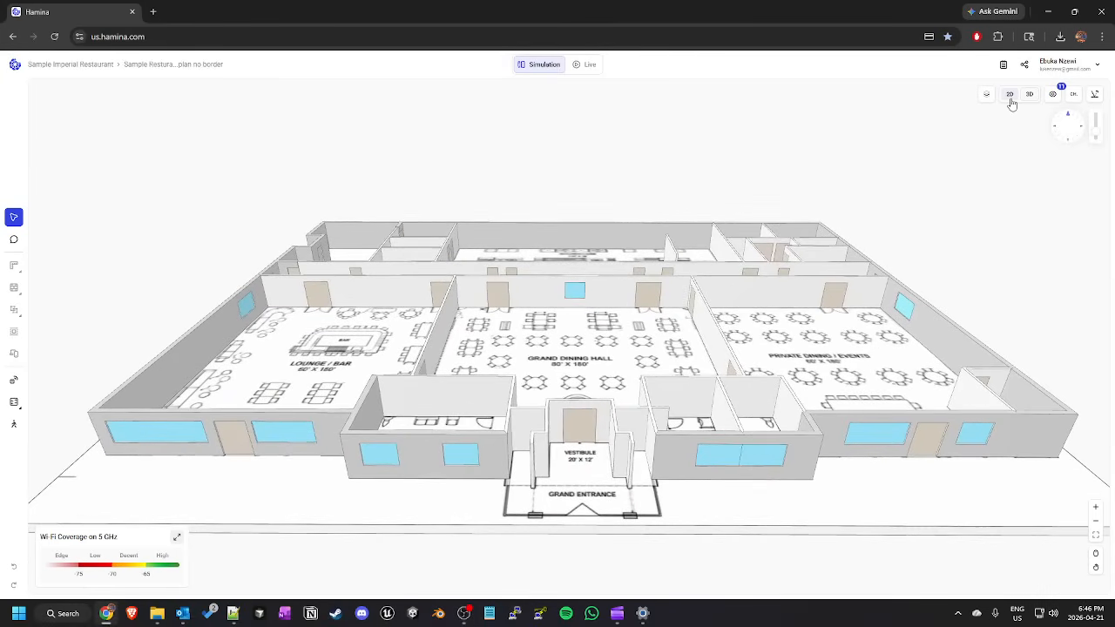
pyautogui.click(1010, 94)
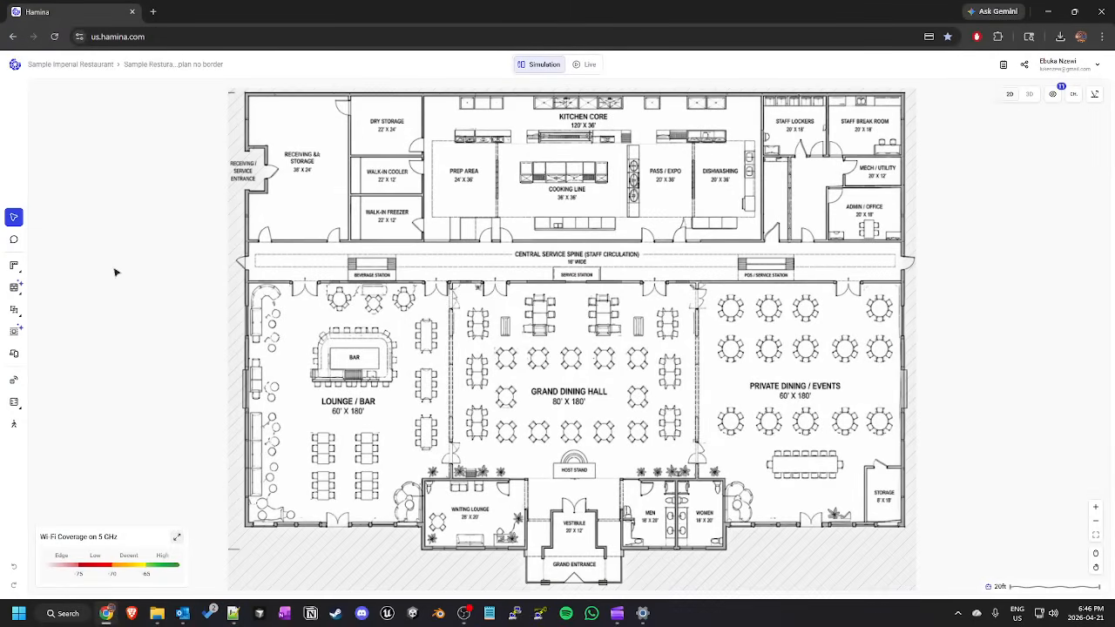
# Open Google in a new browser tab and search for "mcdonalds".
pyautogui.moveTo(15, 267)
pyautogui.click(154, 13)
pyautogui.write('goo')
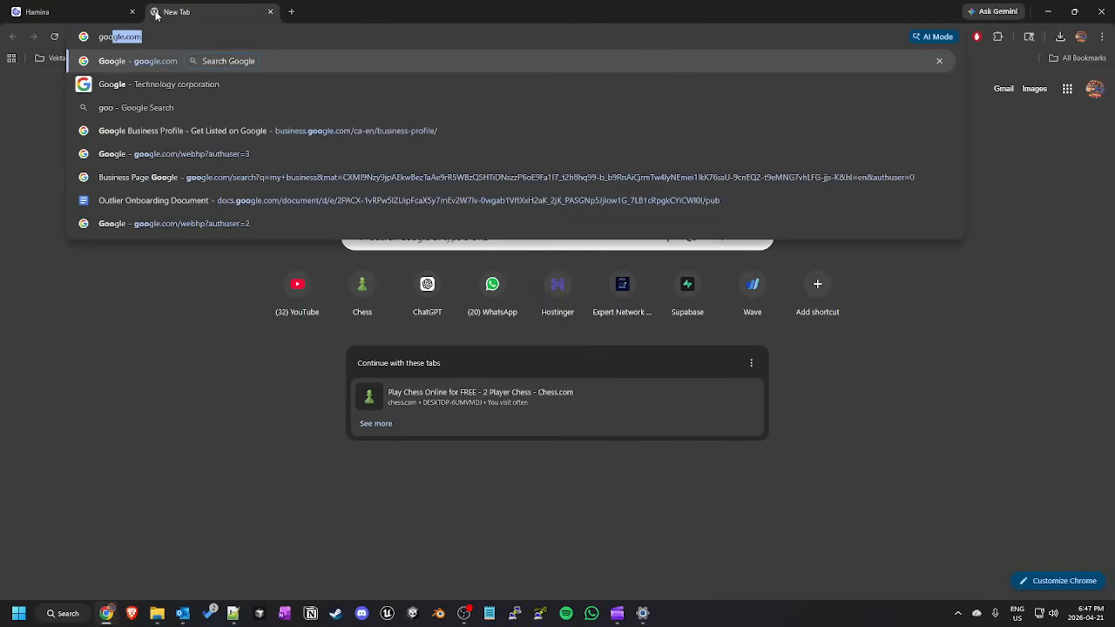
pyautogui.press('Return')
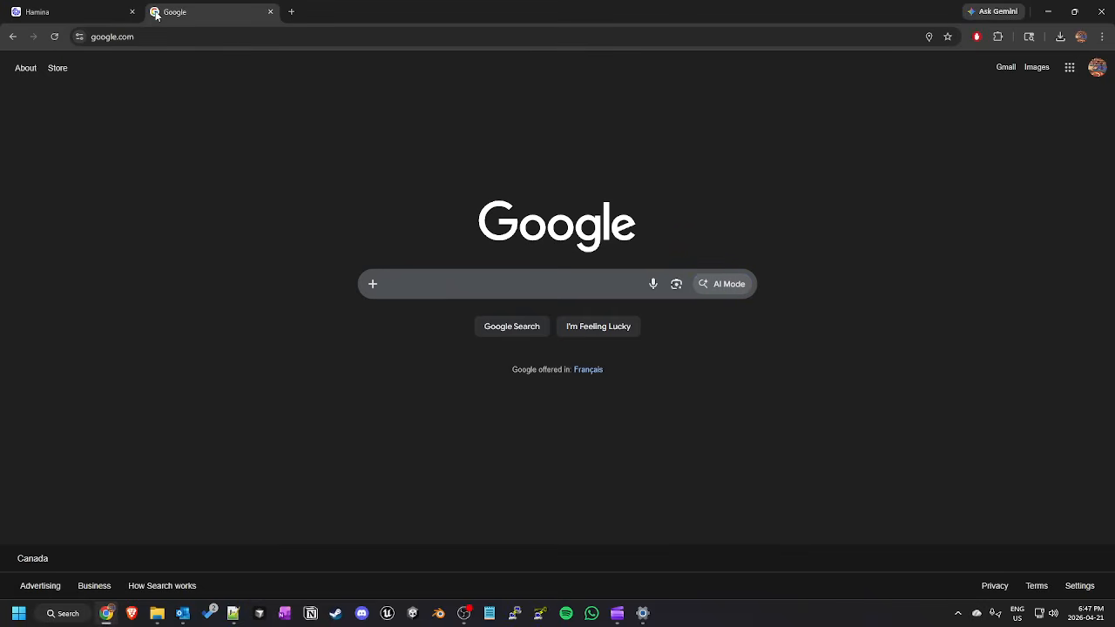
pyautogui.write('mcdan')
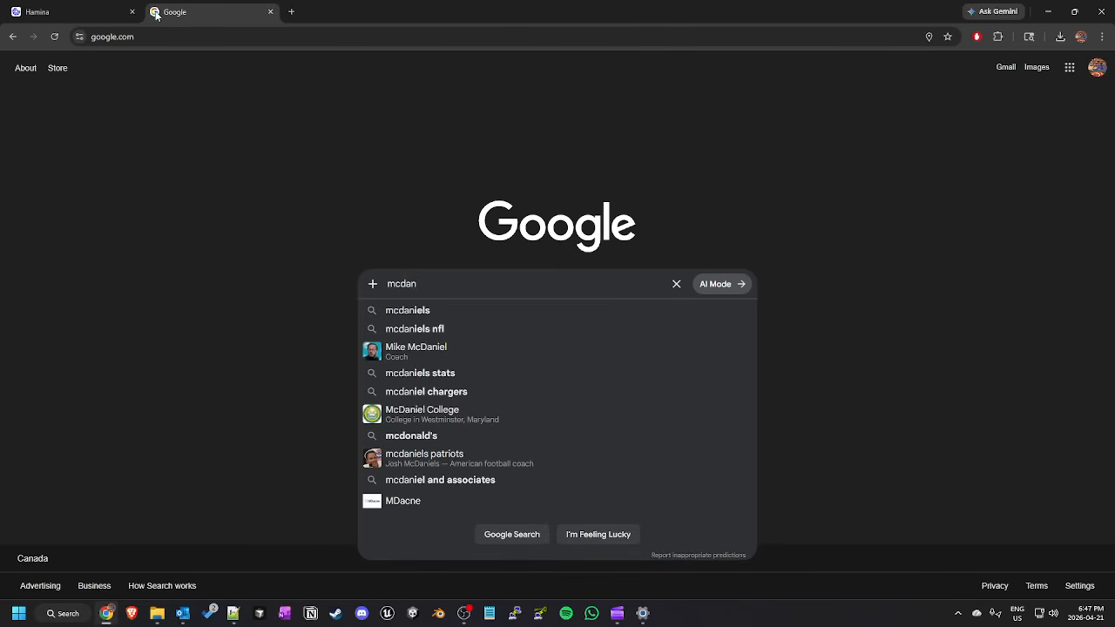
pyautogui.press('BackSpace')
pyautogui.press('BackSpace')
pyautogui.write('onalds')
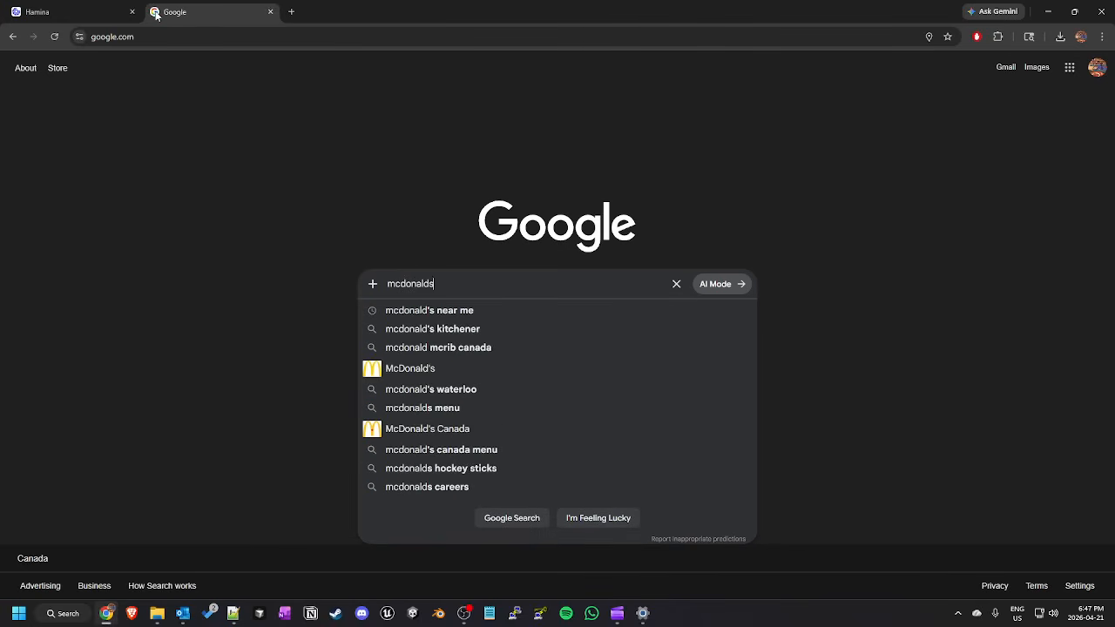
pyautogui.press('Return')
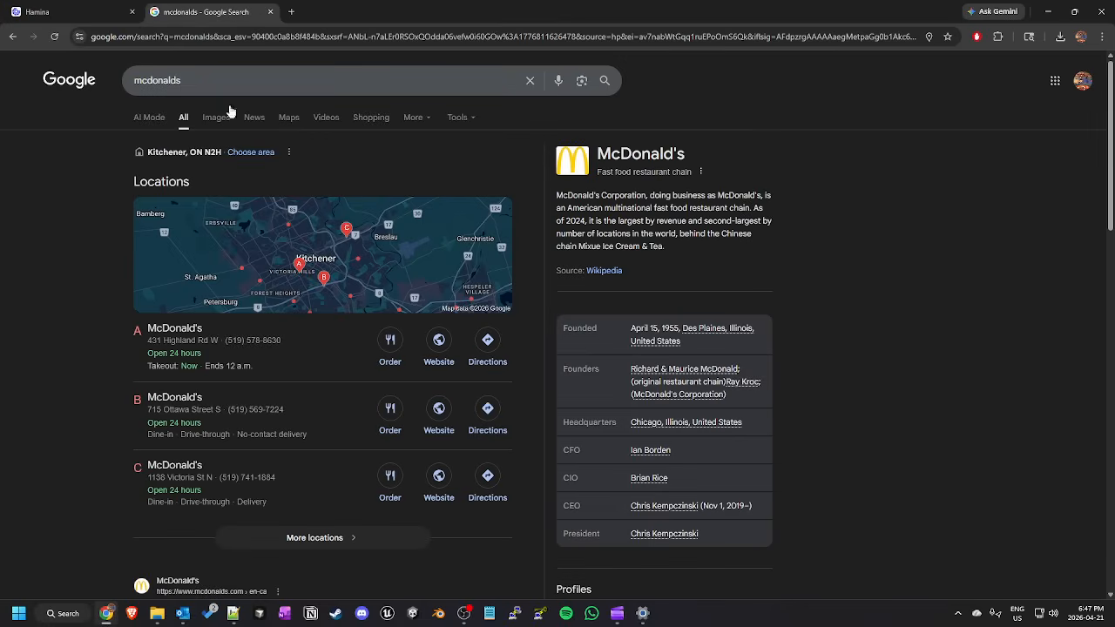
# Show the McDonald's results in Google Maps and set the first listed restaurant as the directions destination.
pyautogui.click(286, 122)
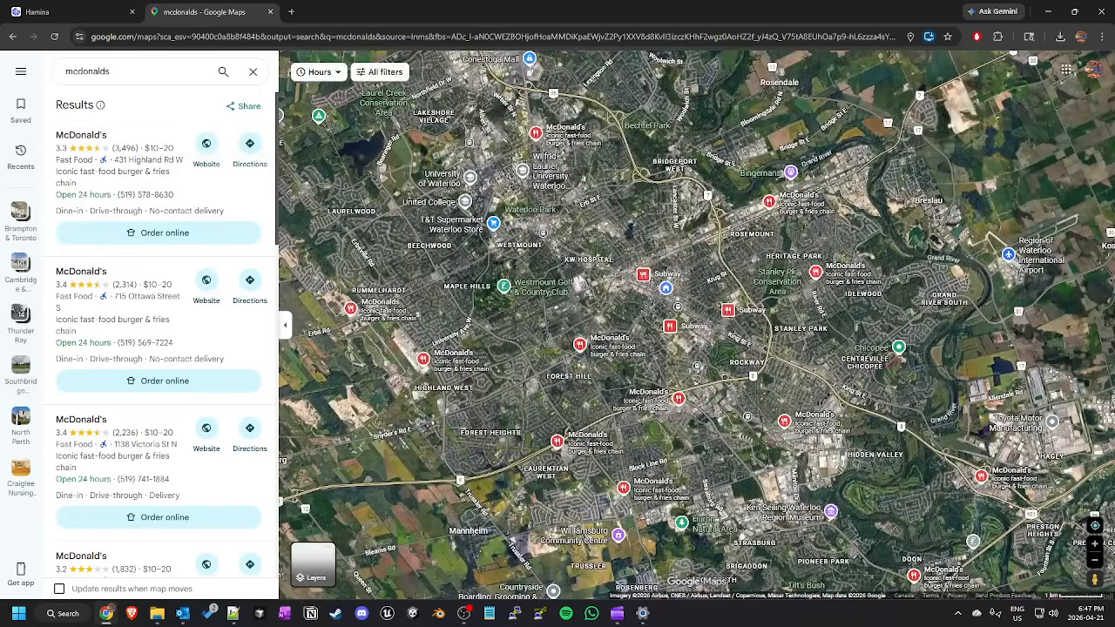
pyautogui.click(250, 144)
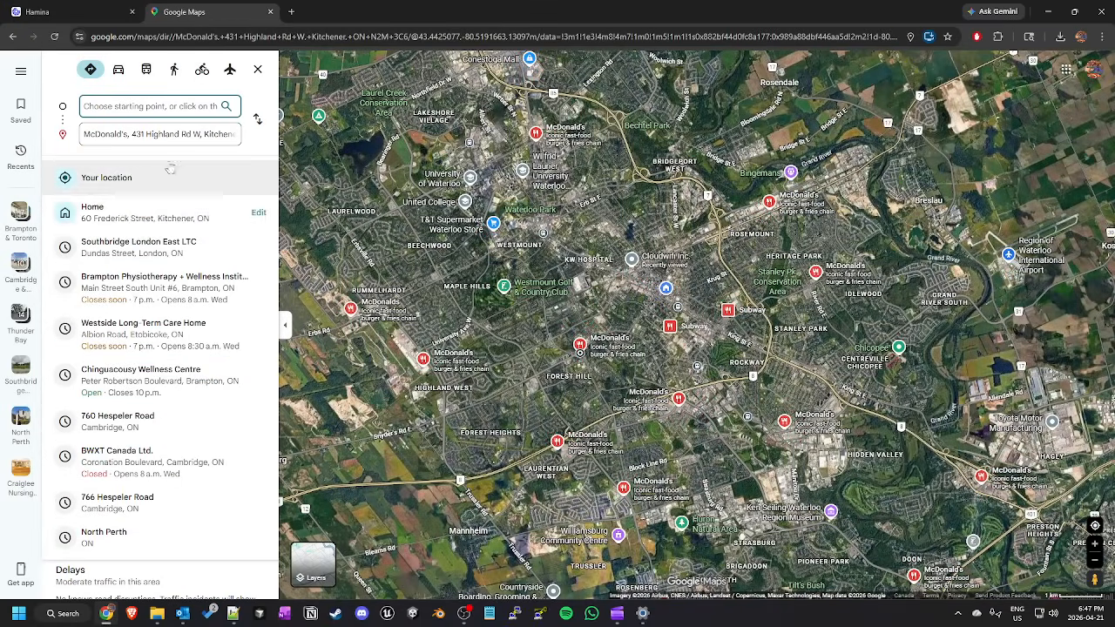
pyautogui.scroll(4, 605, 307)
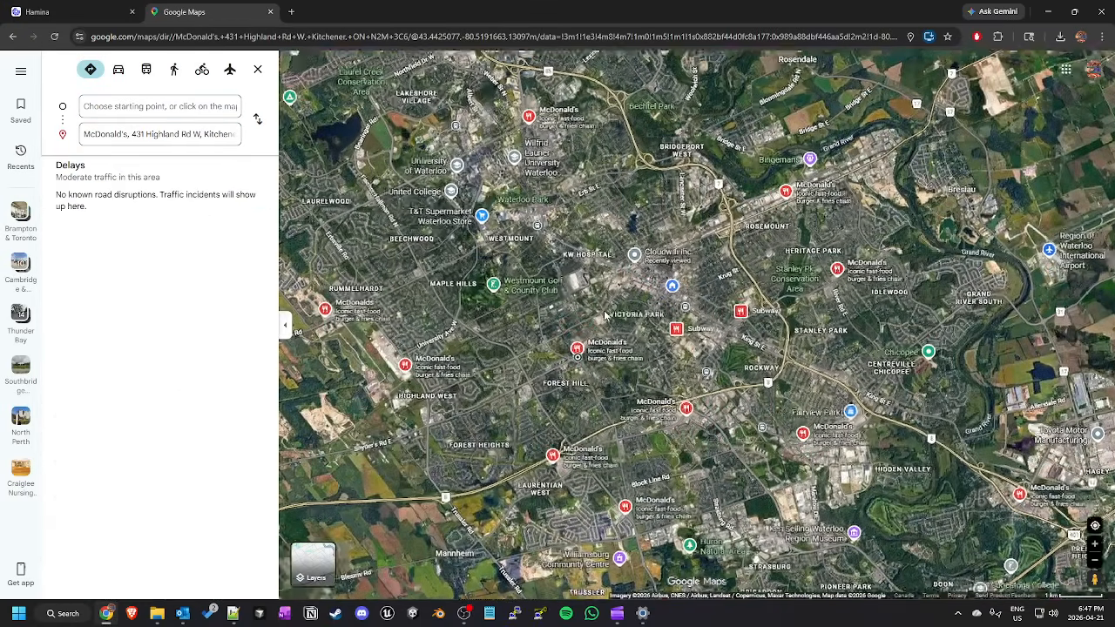
pyautogui.scroll(5, 633, 328)
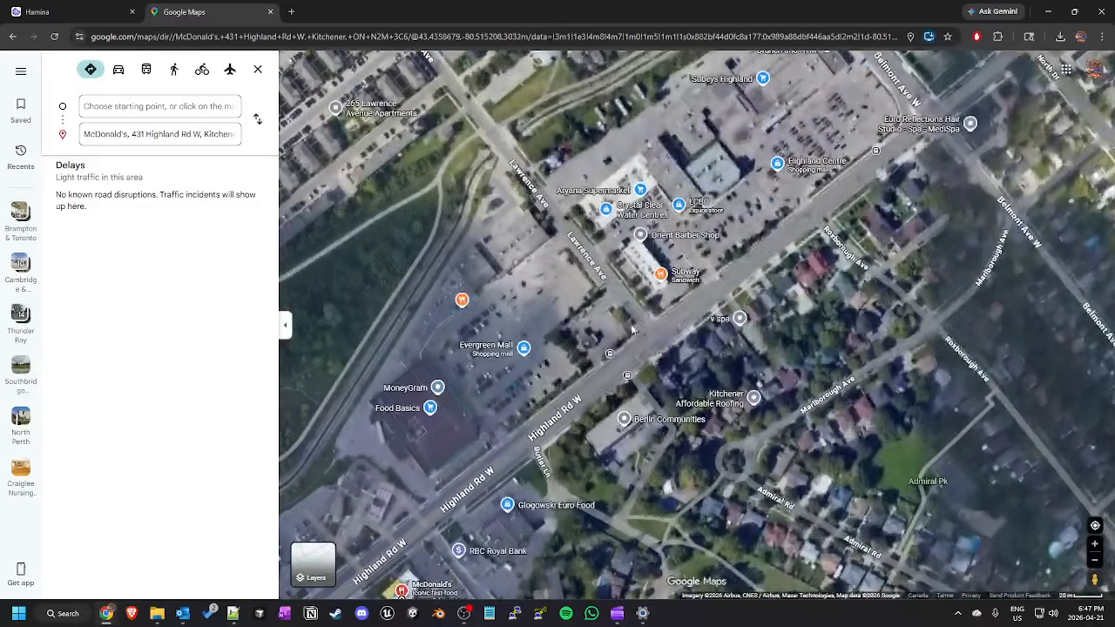
# Measure the distance across the Food Basics building on the satellite map, from its corner near MoneyGram to its Highland Rd W side.
pyautogui.rightClick(533, 392)
pyautogui.moveTo(493, 410); pyautogui.dragTo(667, 220)
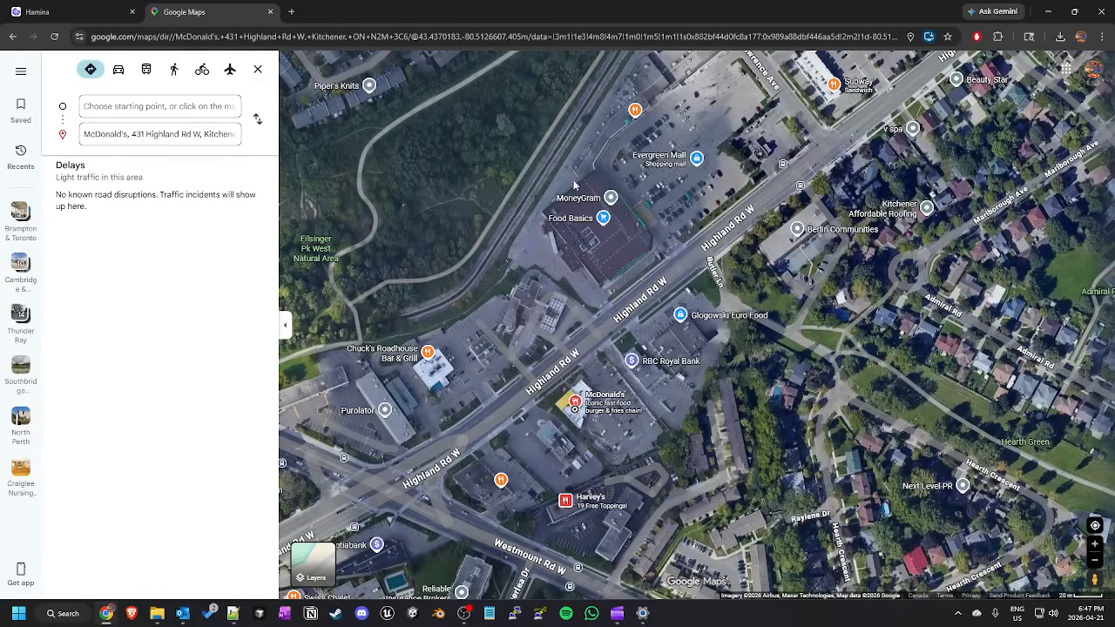
pyautogui.rightClick(574, 190)
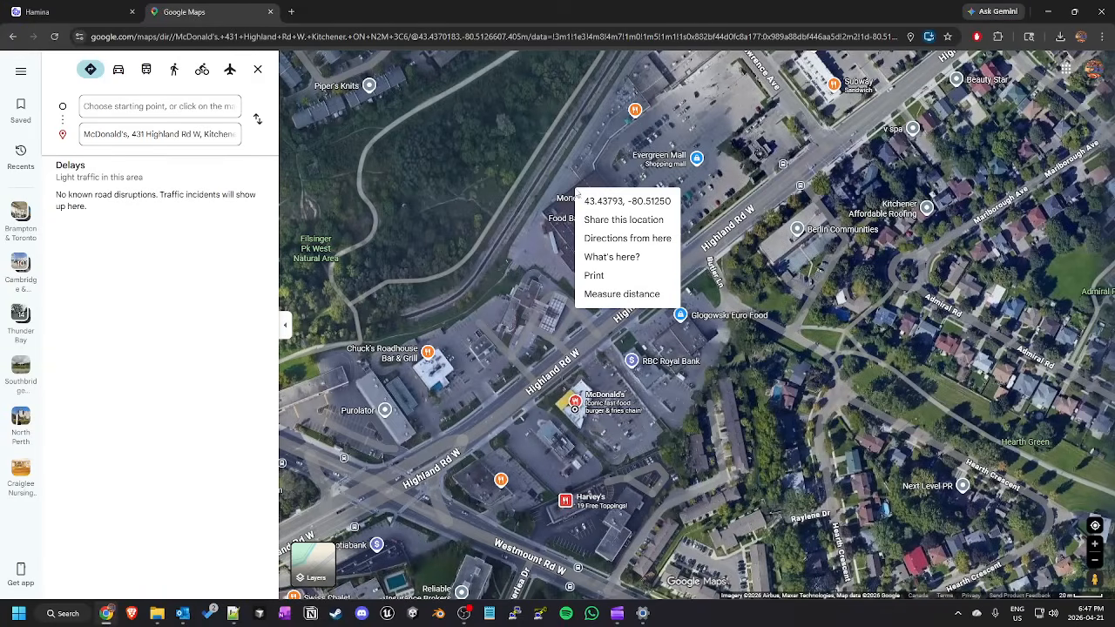
pyautogui.click(624, 293)
pyautogui.click(576, 191)
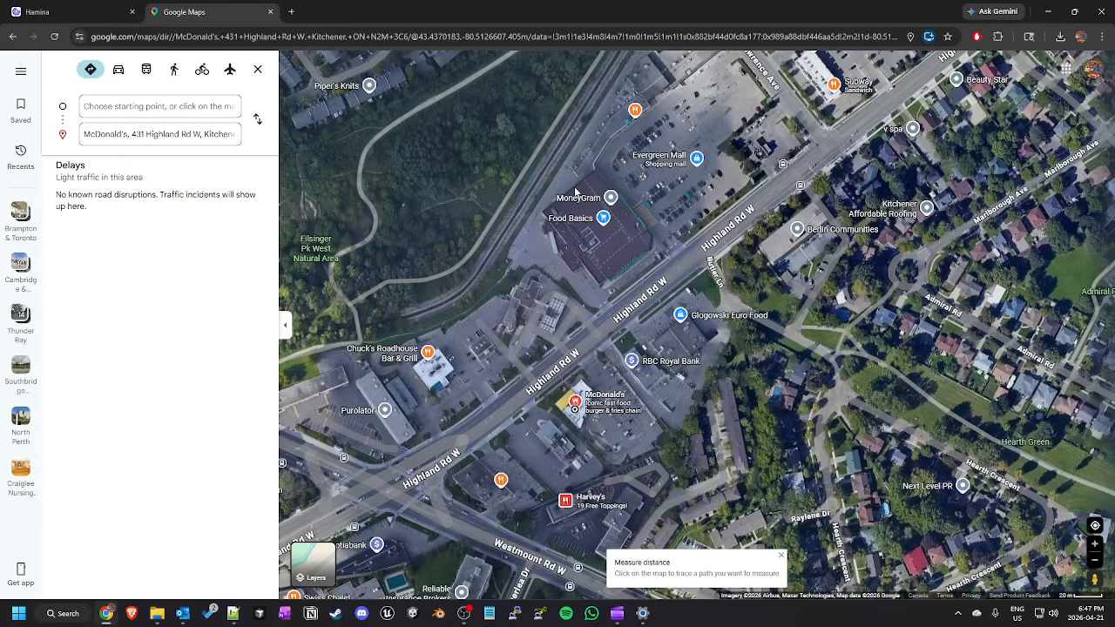
pyautogui.rightClick(575, 191)
pyautogui.click(613, 314)
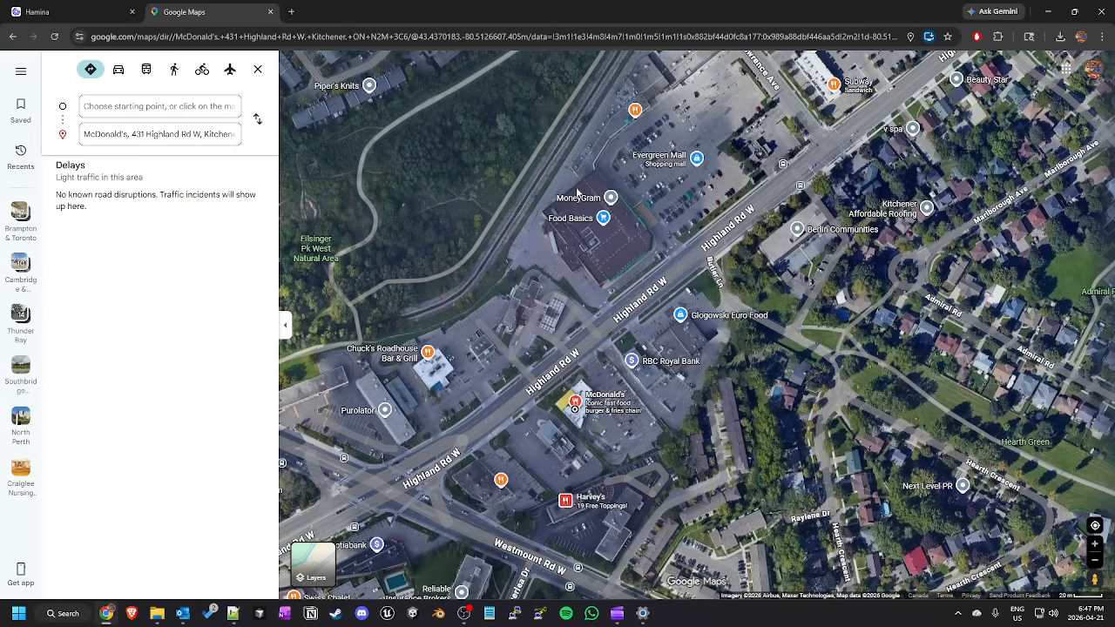
pyautogui.click(576, 192)
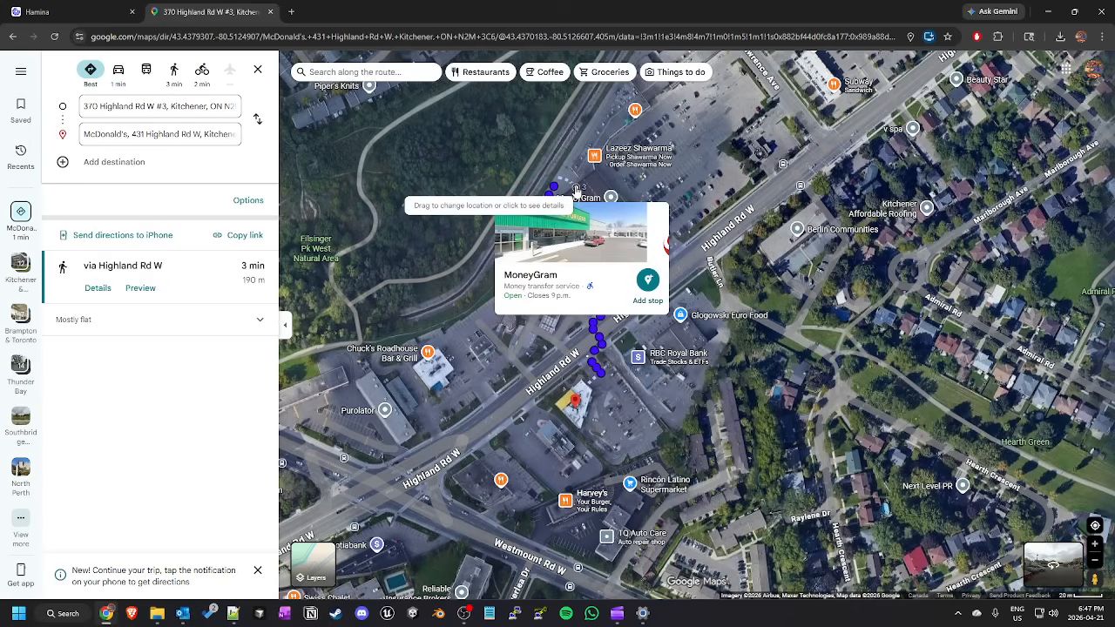
pyautogui.moveTo(576, 190); pyautogui.dragTo(629, 270)
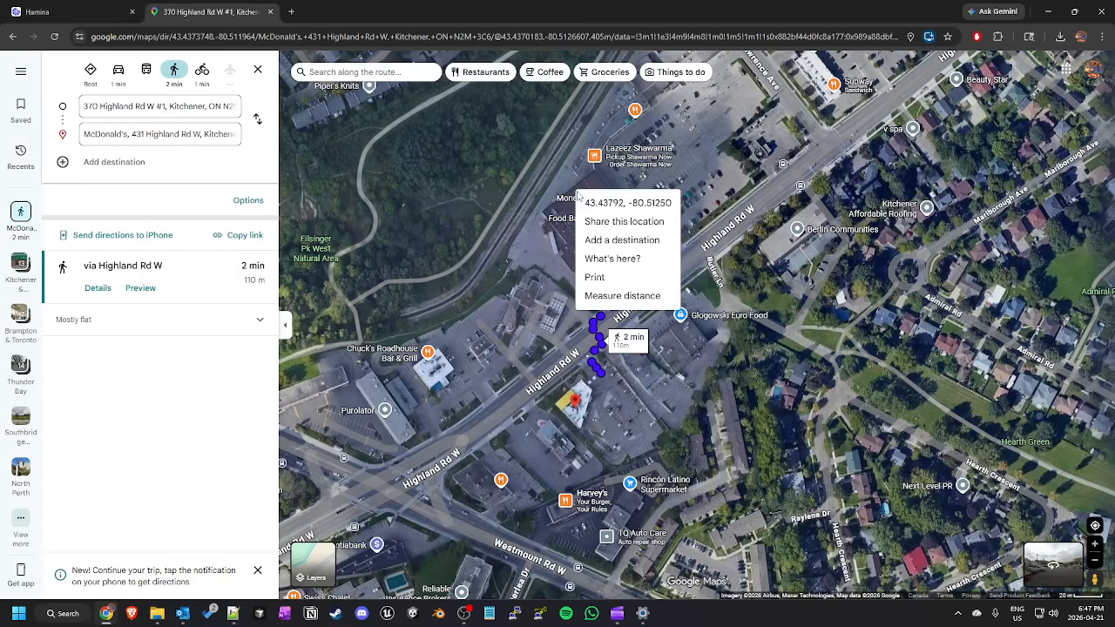
pyautogui.click(613, 295)
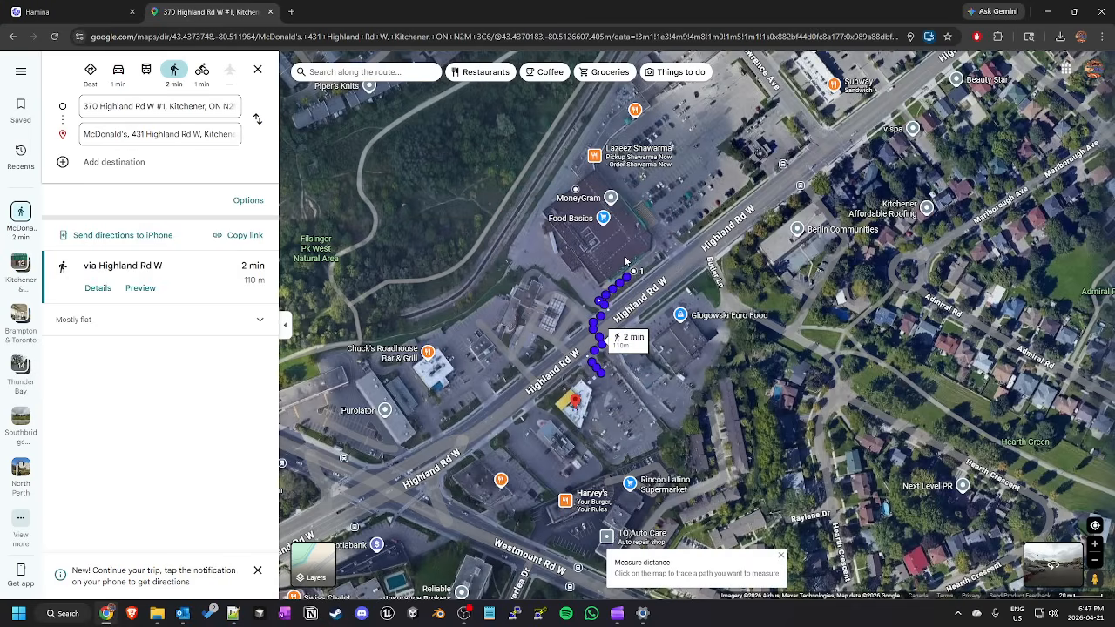
pyautogui.click(625, 260)
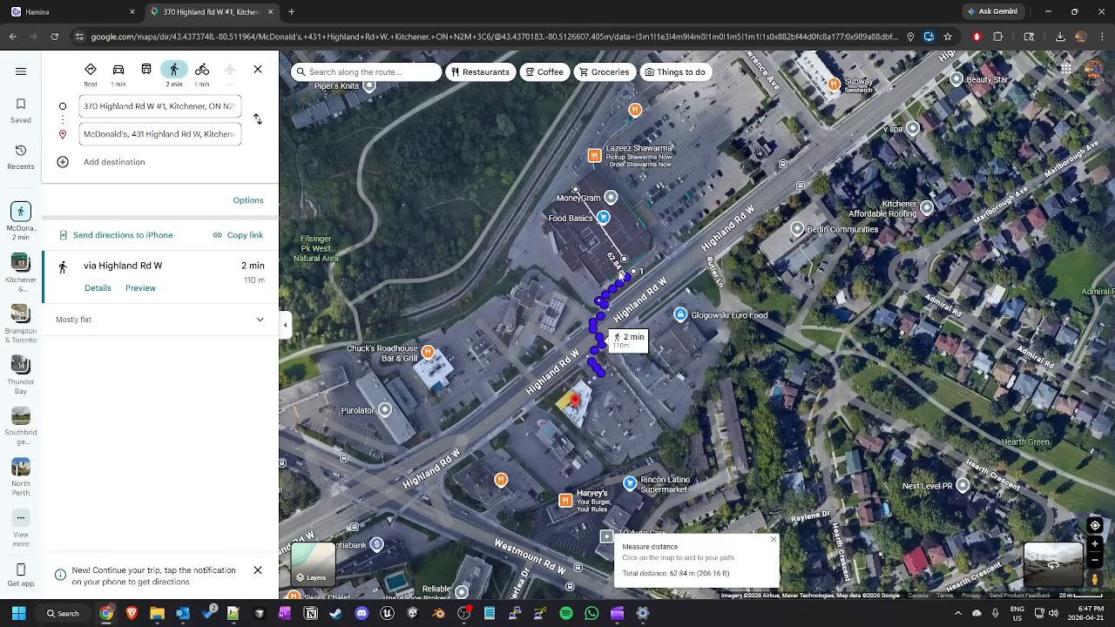
pyautogui.moveTo(567, 192)
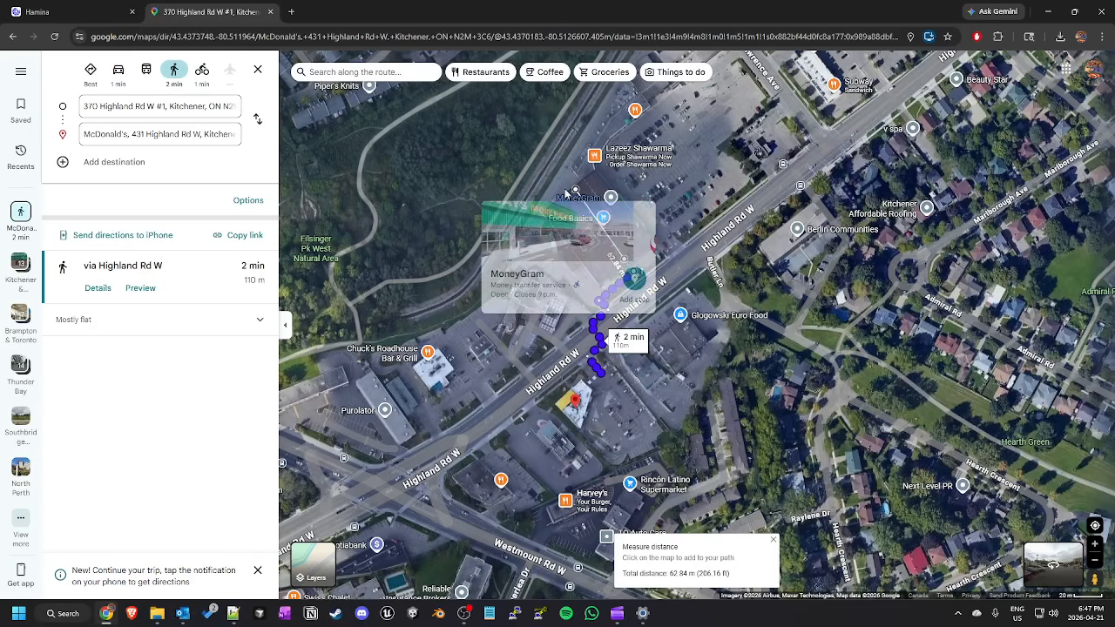
# Open the Google search page in a new browser tab.
pyautogui.click(295, 12)
pyautogui.write('g')
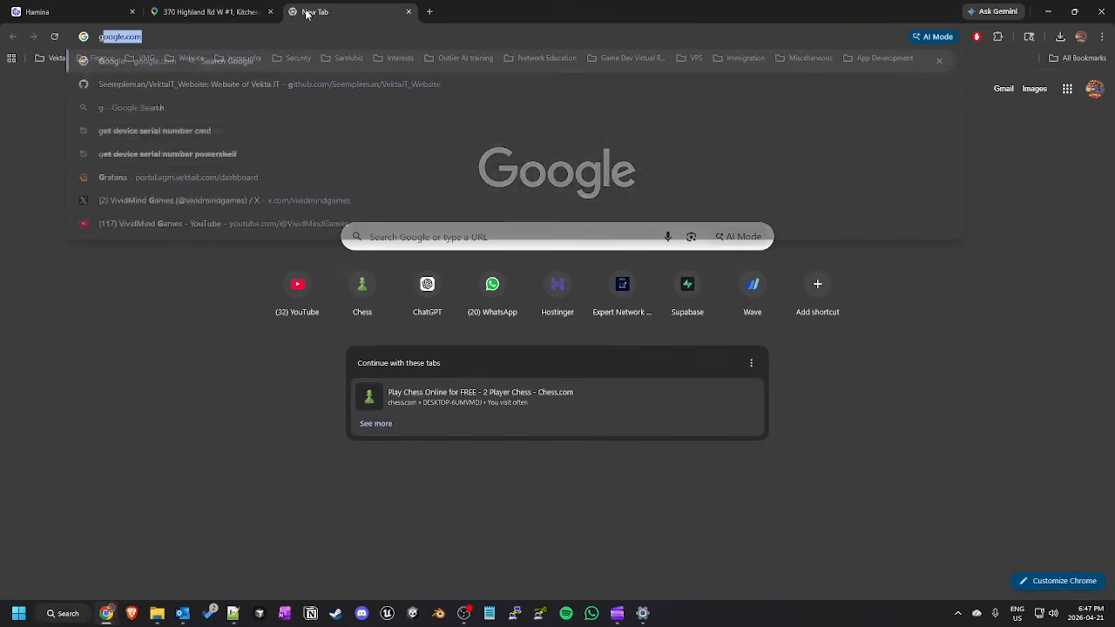
pyautogui.write('oog')
pyautogui.press('Return')
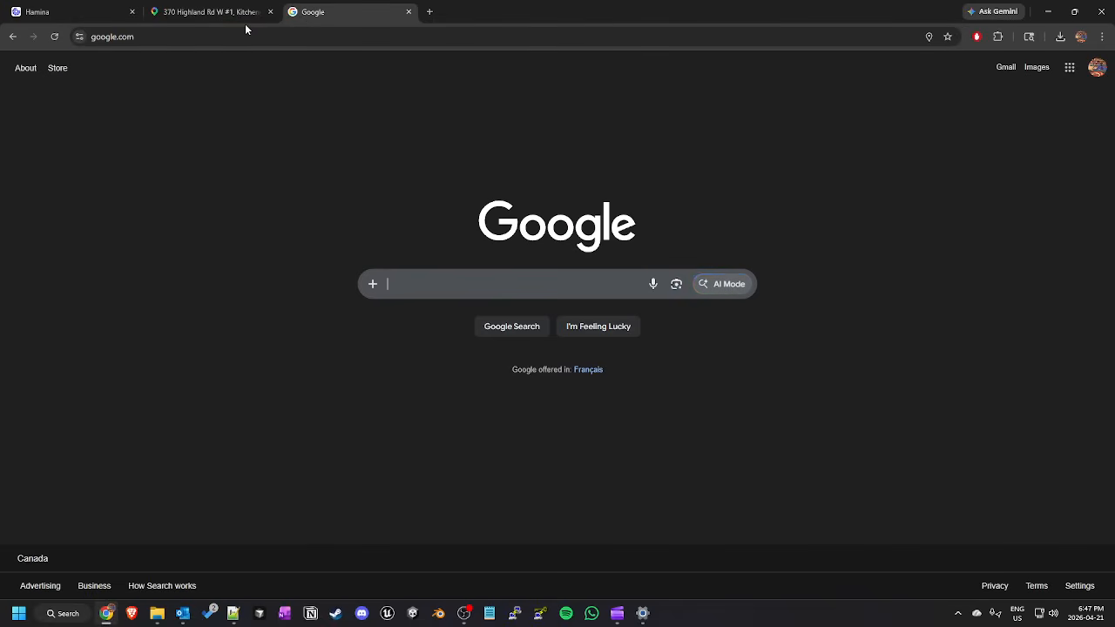
pyautogui.write('length to')
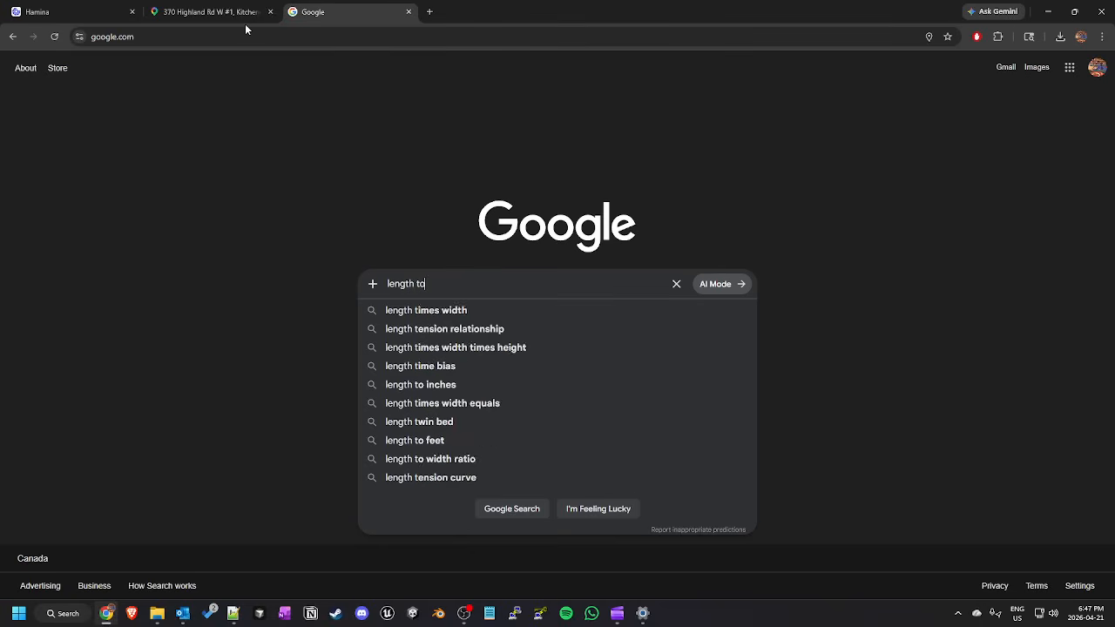
pyautogui.write(' w')
pyautogui.press('BackSpace')
pyautogui.press('BackSpace')
pyautogui.press('BackSpace')
pyautogui.press('BackSpace')
pyautogui.press('BackSpace')
pyautogui.press('BackSpace')
pyautogui.press('BackSpace')
pyautogui.press('BackSpace')
pyautogui.press('BackSpace')
pyautogui.press('BackSpace')
pyautogui.press('BackSpace')
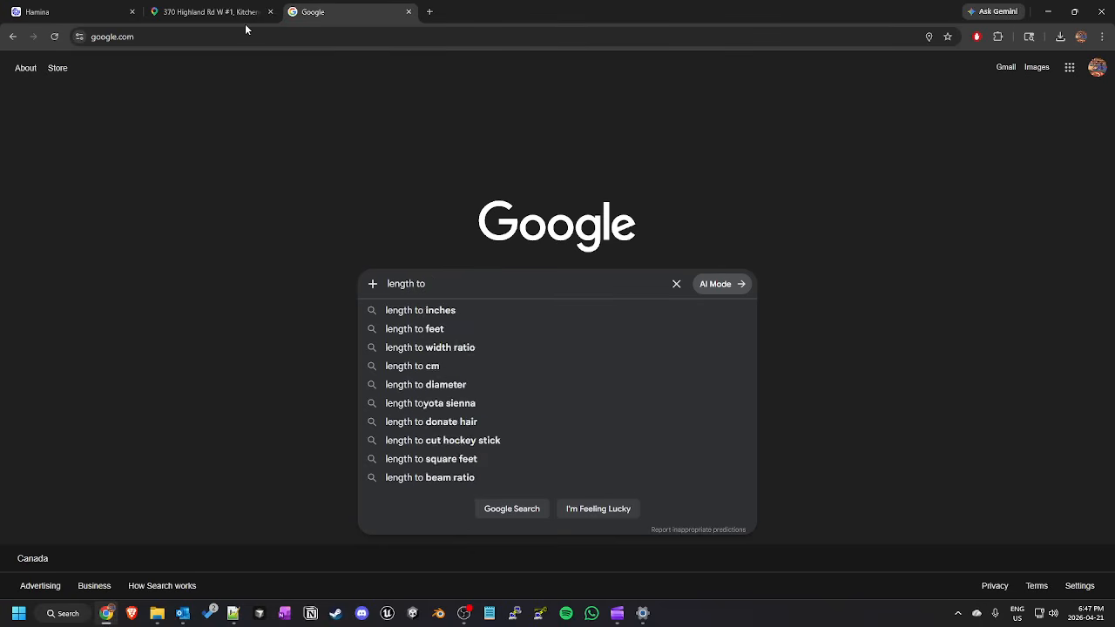
# Search Google for "metres to feet" and convert 62.84 metres to feet.
pyautogui.write('metre')
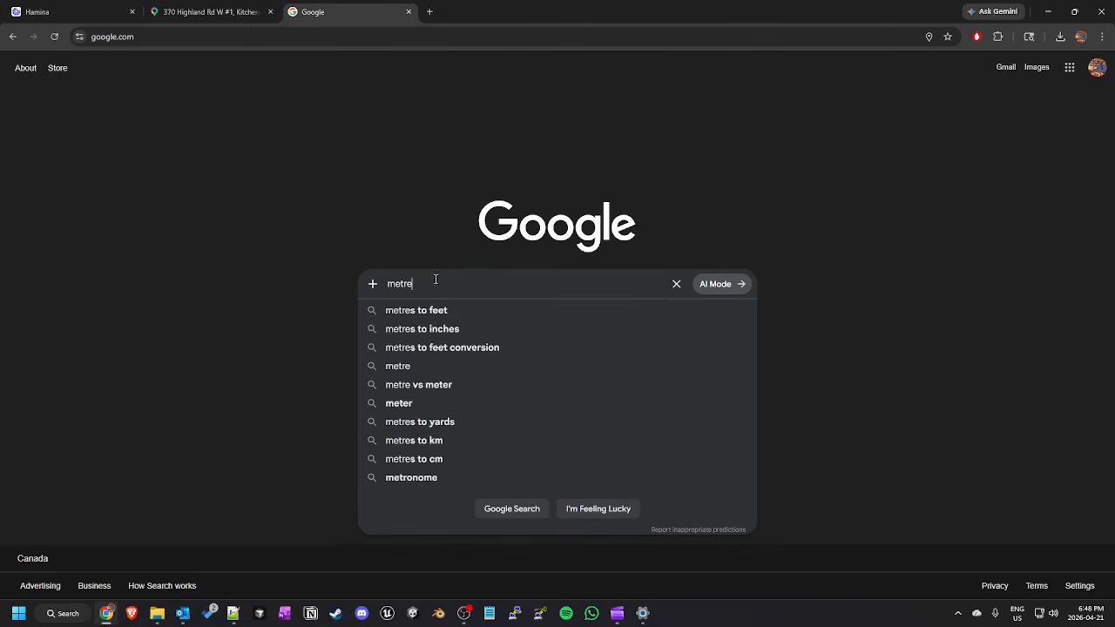
pyautogui.click(448, 307)
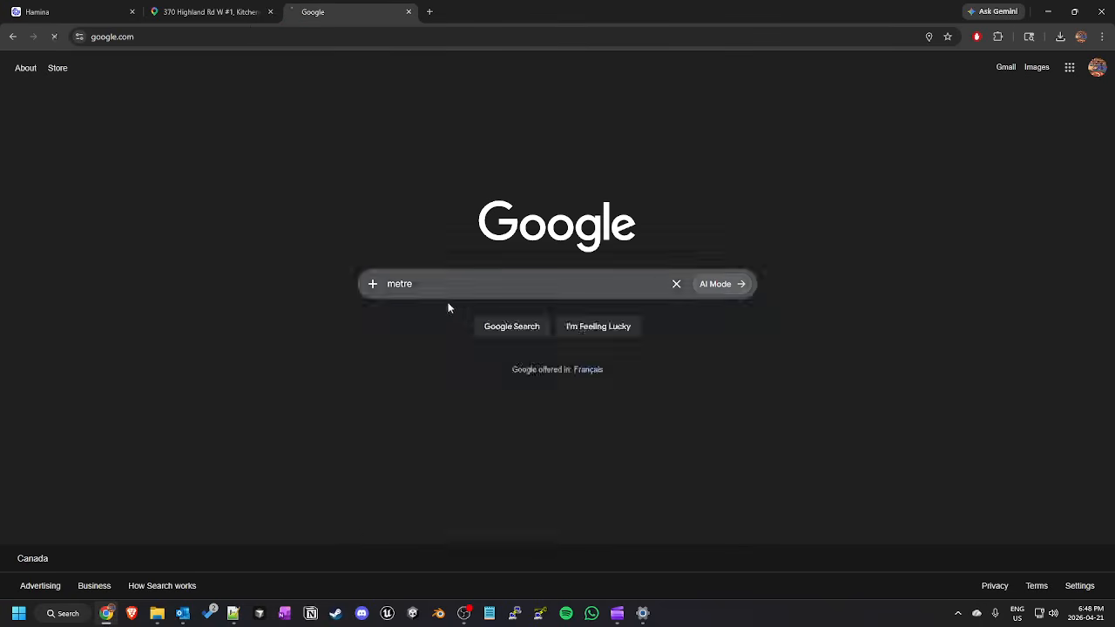
pyautogui.hotkey('ctrl', 'shift', 'Tab')
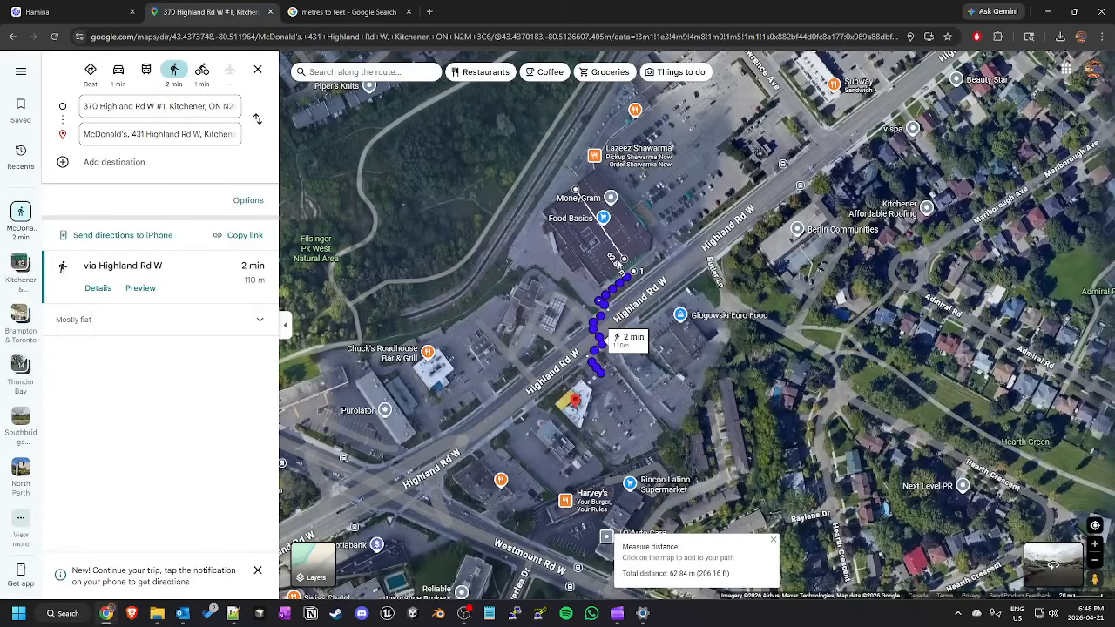
pyautogui.click(361, 7)
pyautogui.click(164, 194)
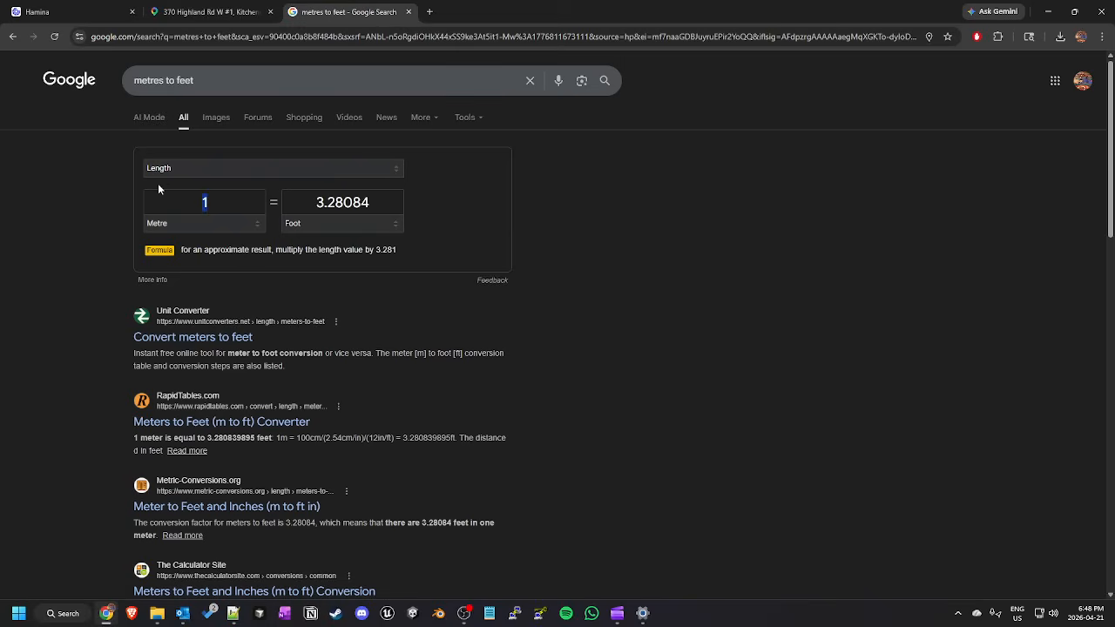
pyautogui.write('62.84')
pyautogui.hotkey('ctrl', 'a')
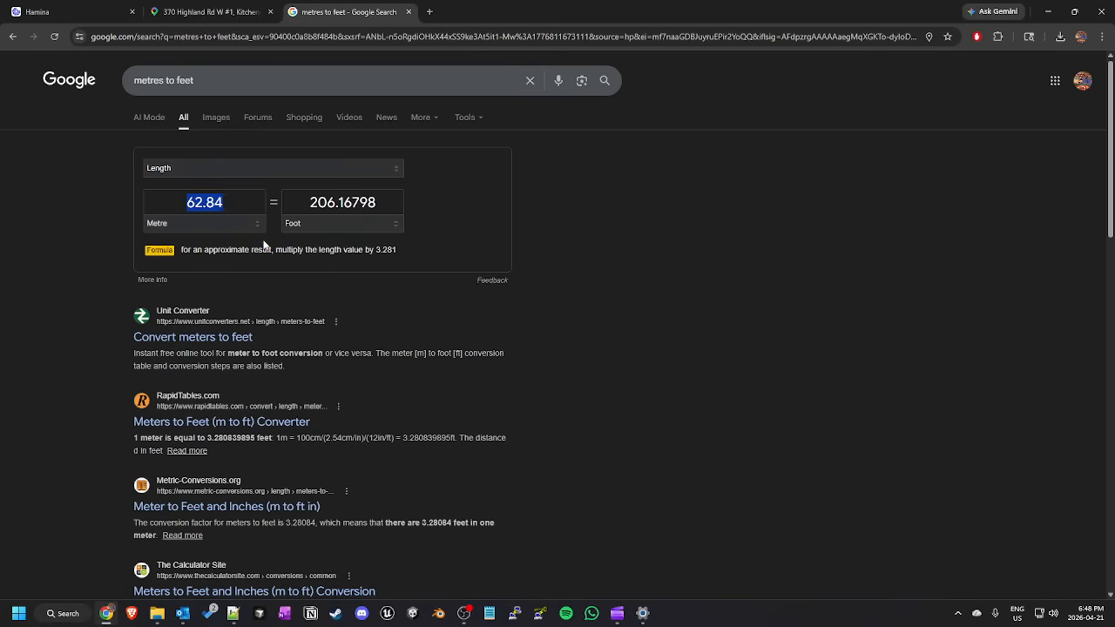
# Switch back to Hamina and set the map scale with a line across the building's full width, 200 ft long.
pyautogui.click(210, 12)
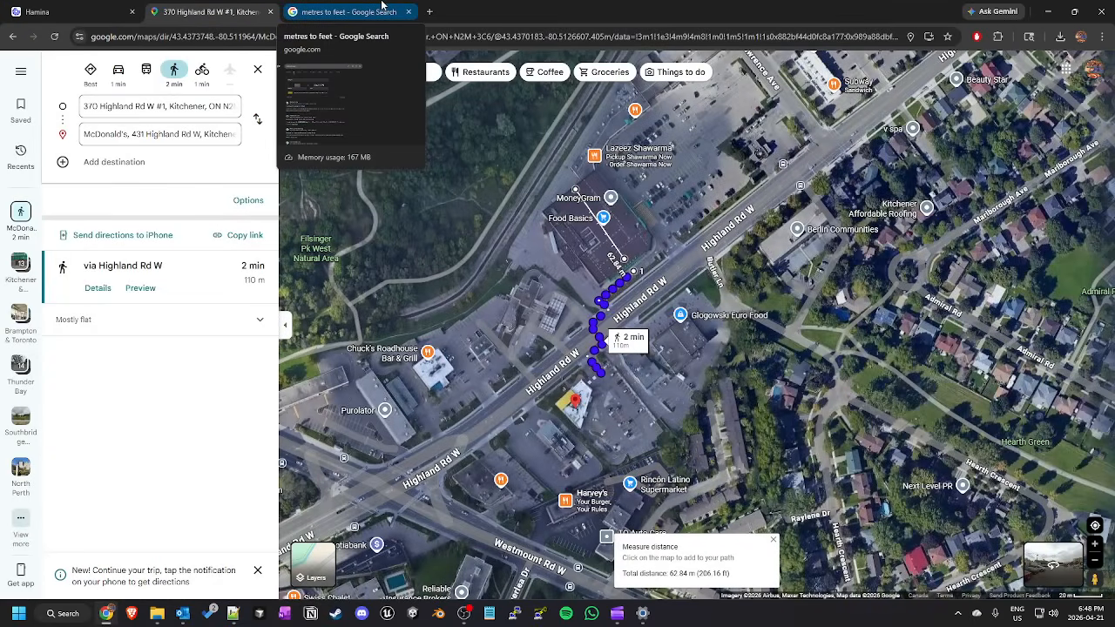
pyautogui.click(86, 7)
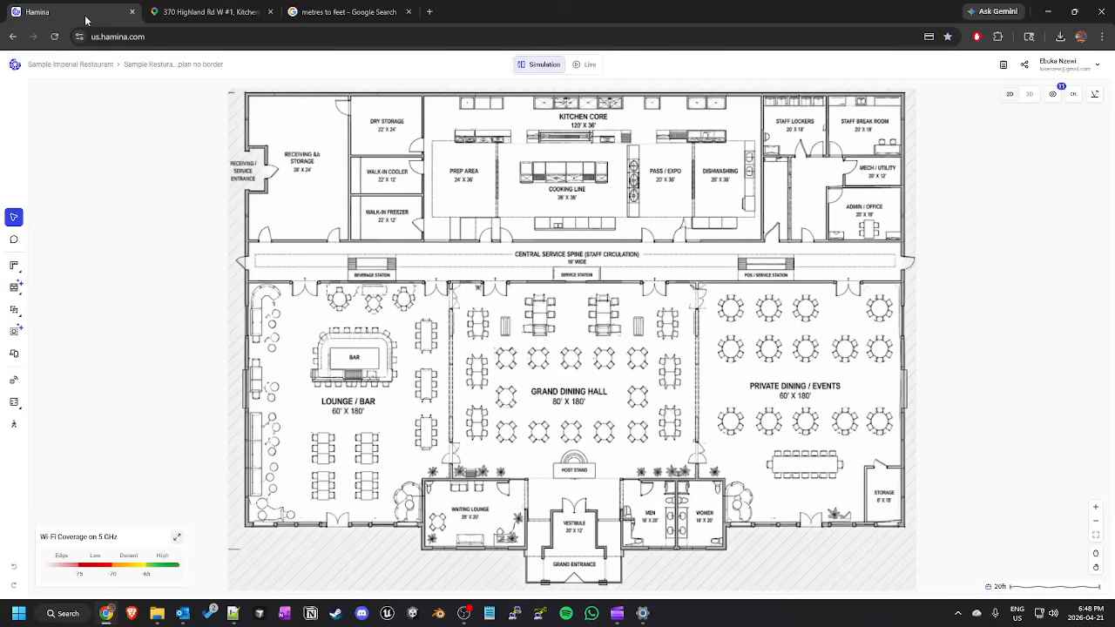
pyautogui.click(13, 265)
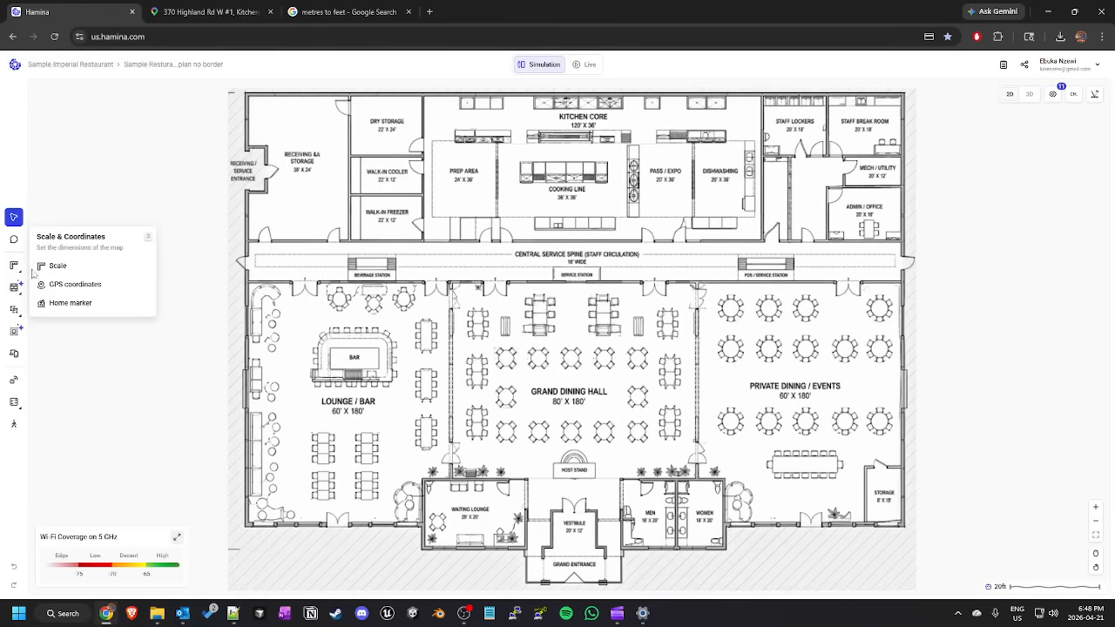
pyautogui.click(48, 269)
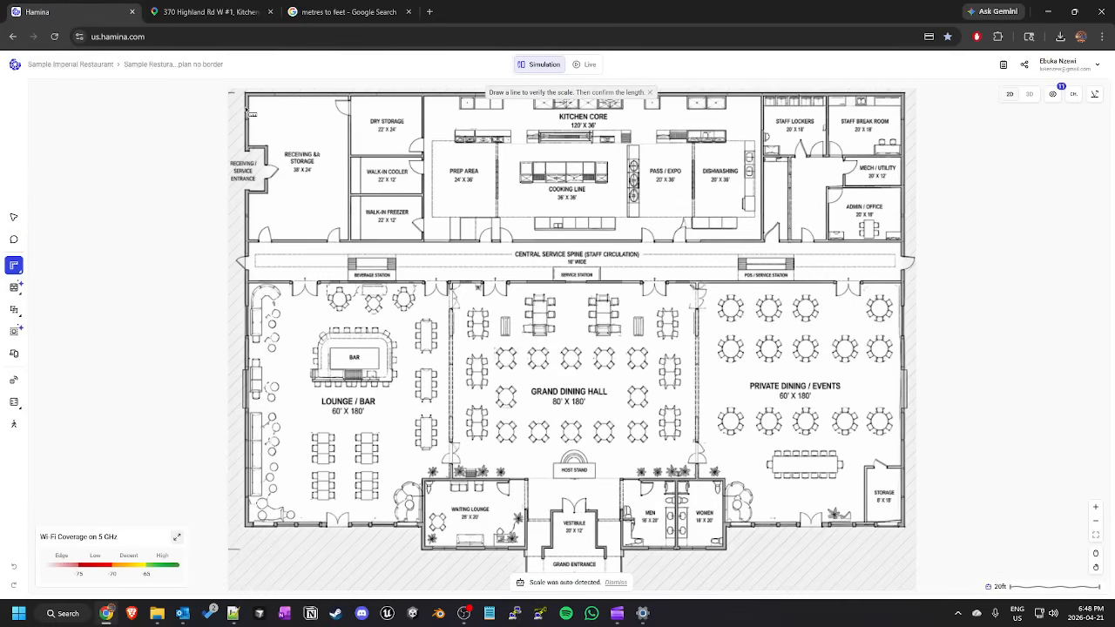
pyautogui.click(244, 106)
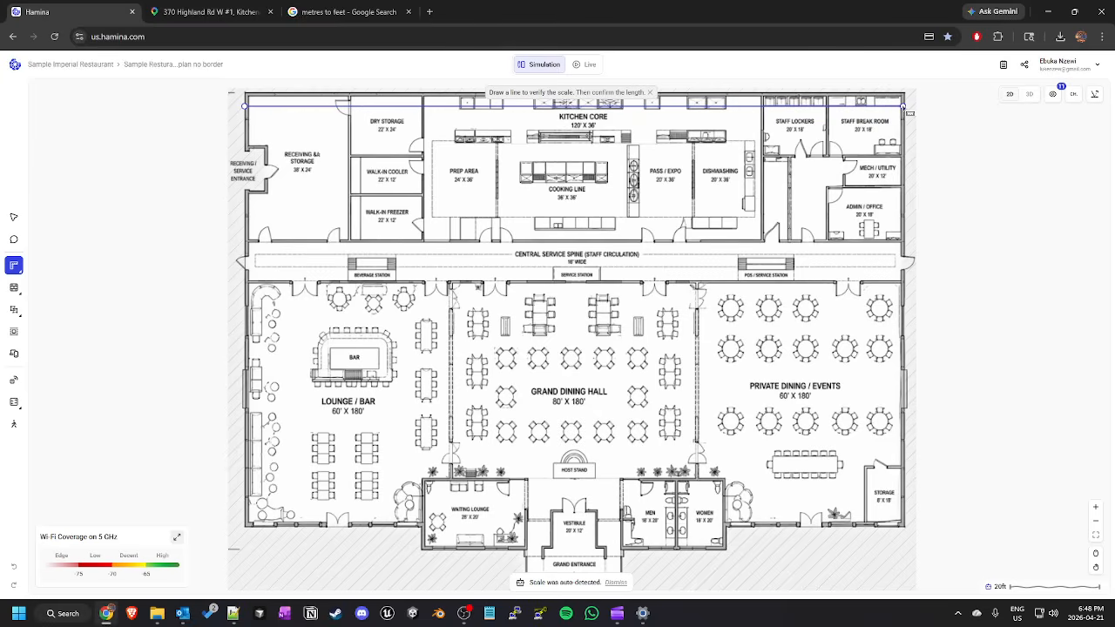
pyautogui.click(904, 107)
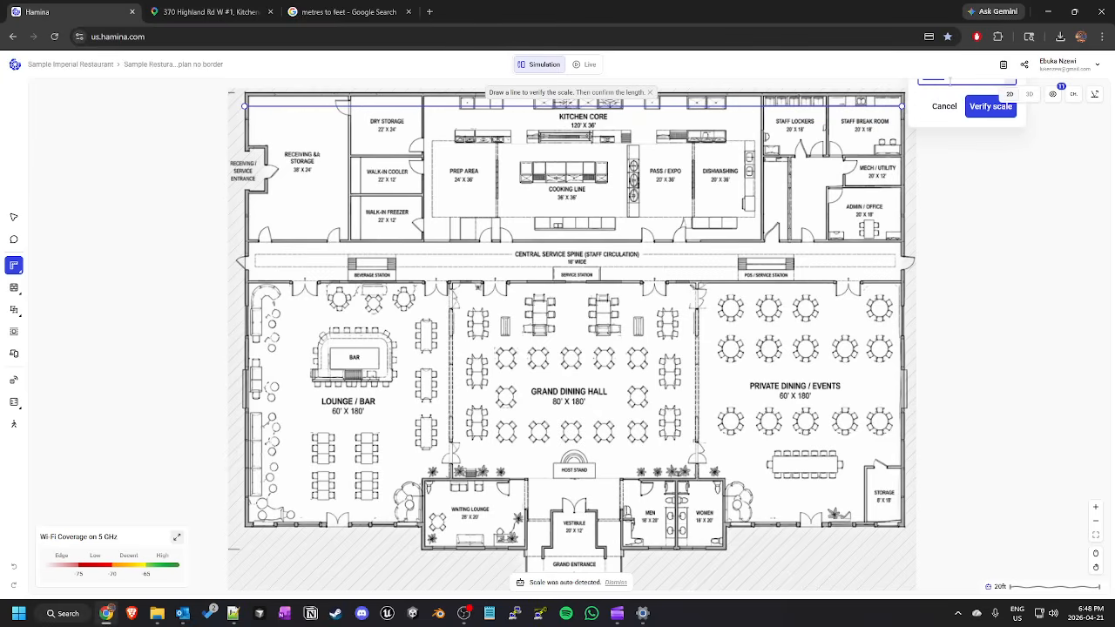
pyautogui.write('2')
pyautogui.scroll(3, 1042, 257)
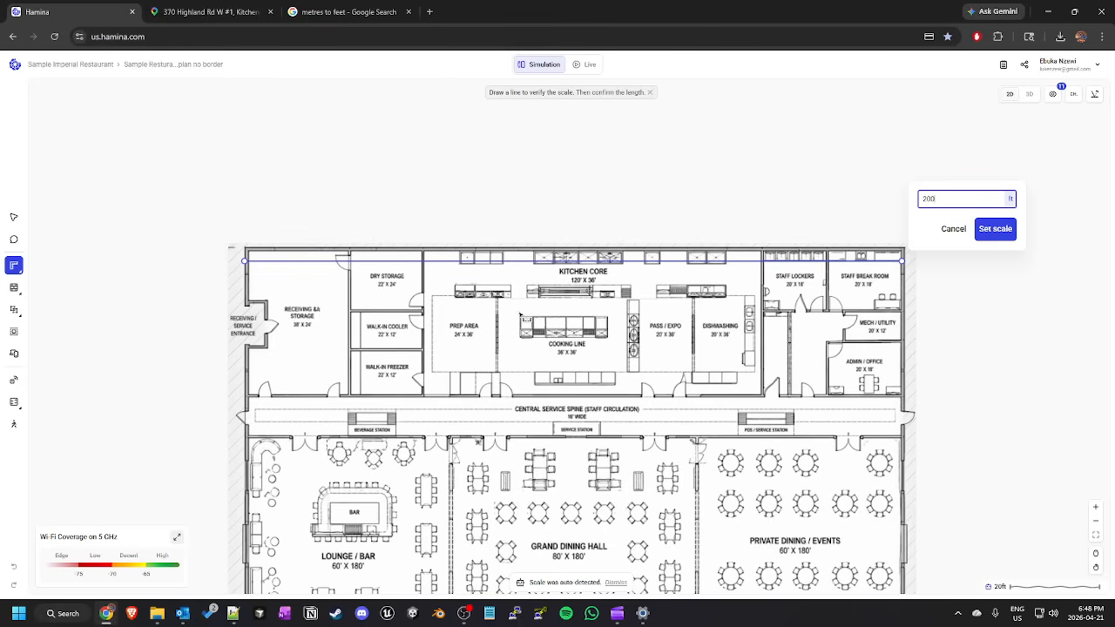
pyautogui.scroll(-3, 468, 196)
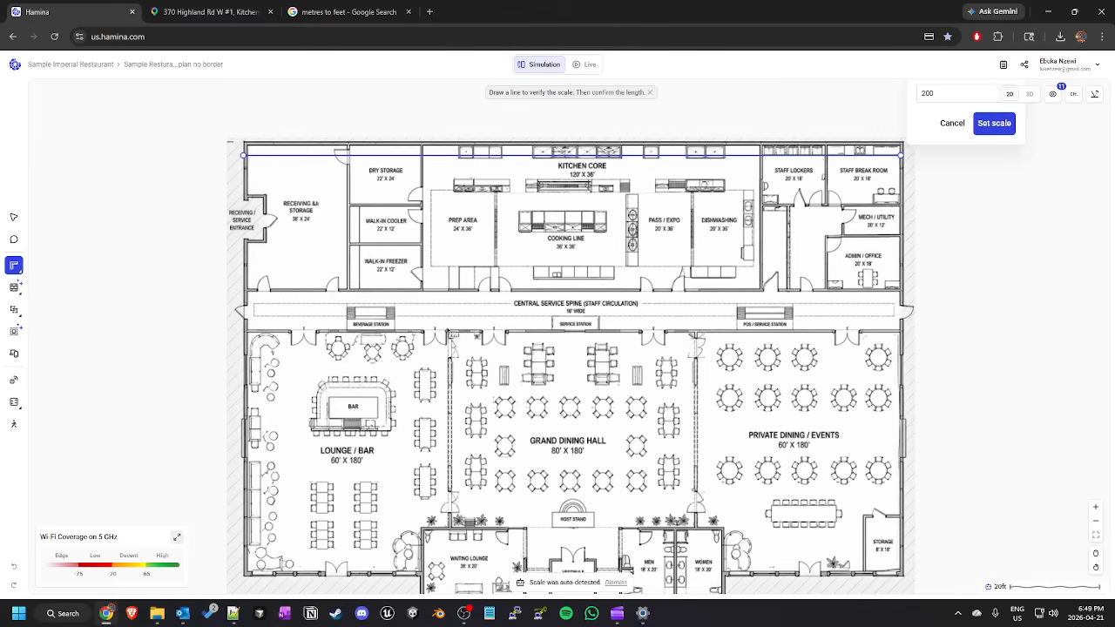
pyautogui.click(1005, 138)
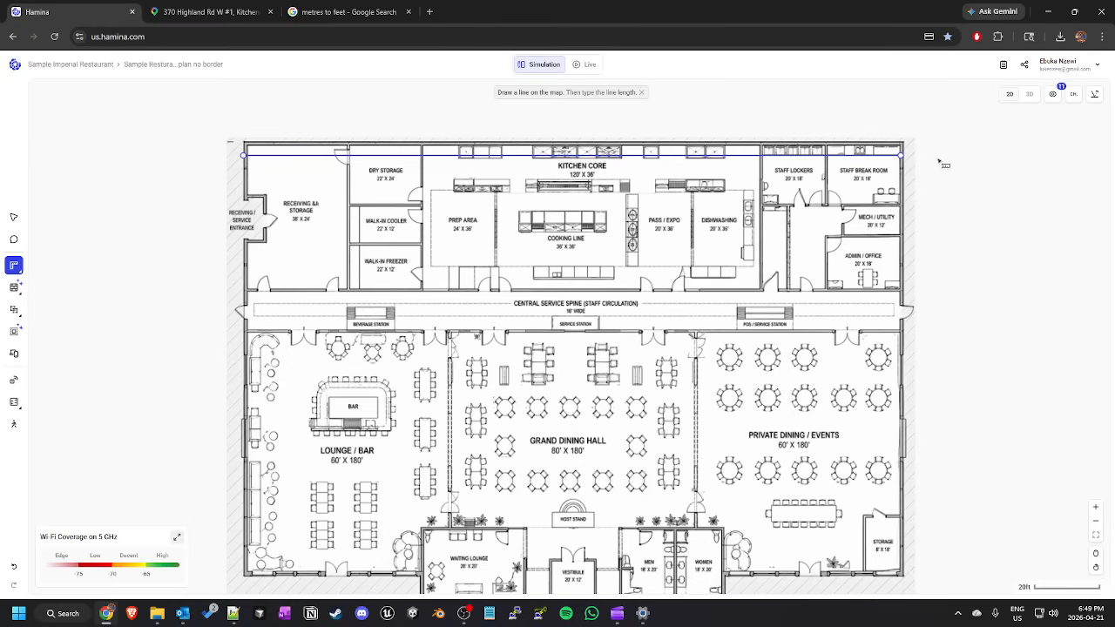
# Auto-draw the detected exterior walls, doors, windows and other walls with their suggested materials.
pyautogui.moveTo(18, 289)
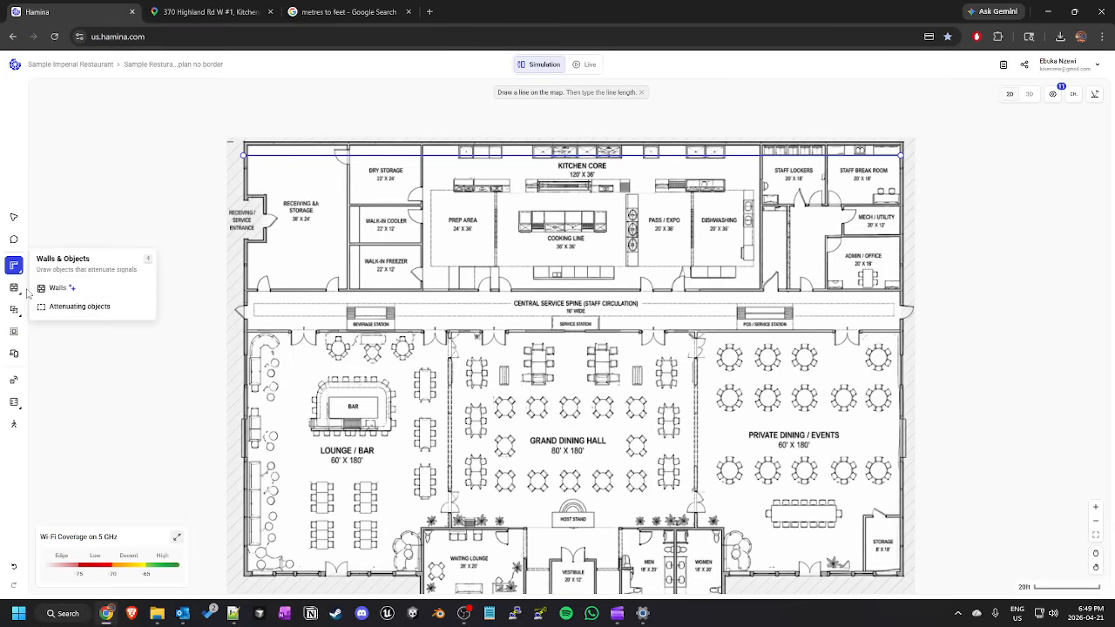
pyautogui.click(55, 287)
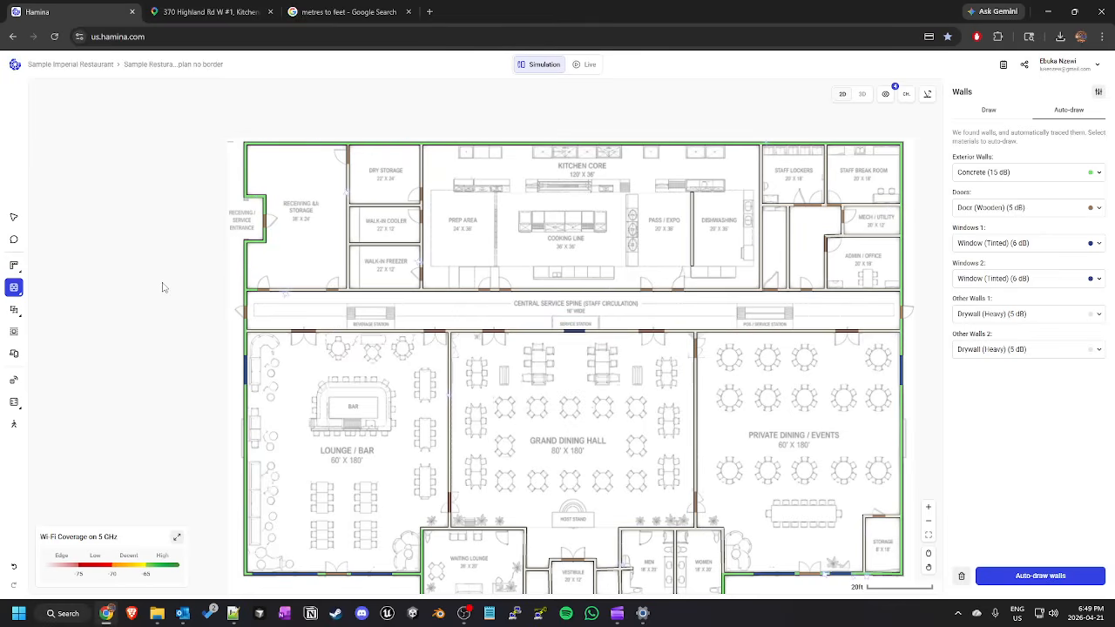
pyautogui.moveTo(162, 288); pyautogui.dragTo(136, 245)
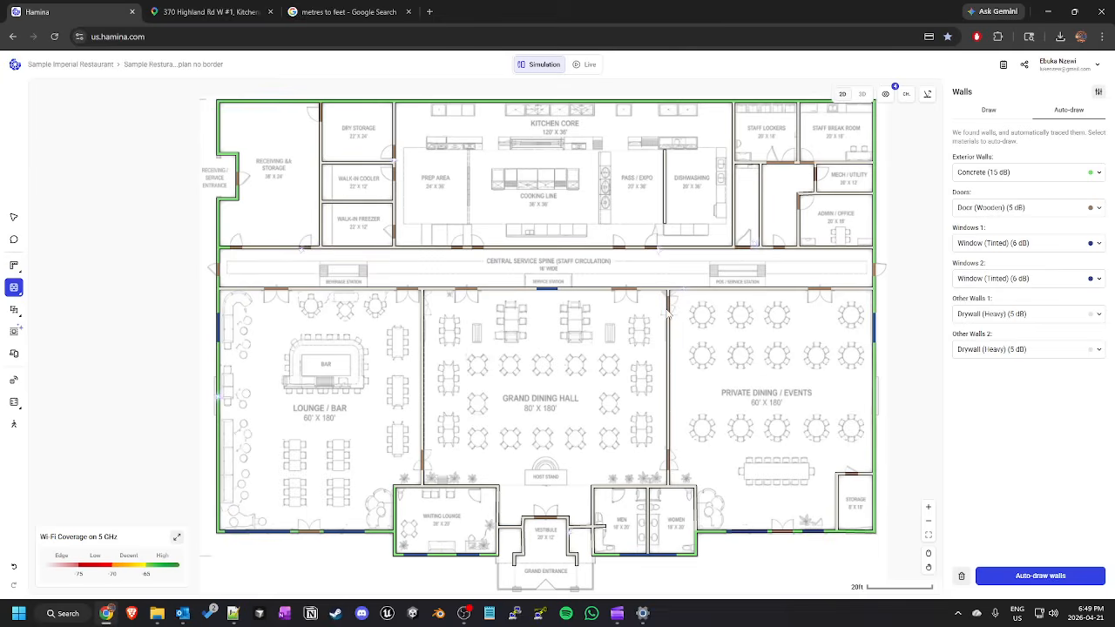
pyautogui.click(1024, 582)
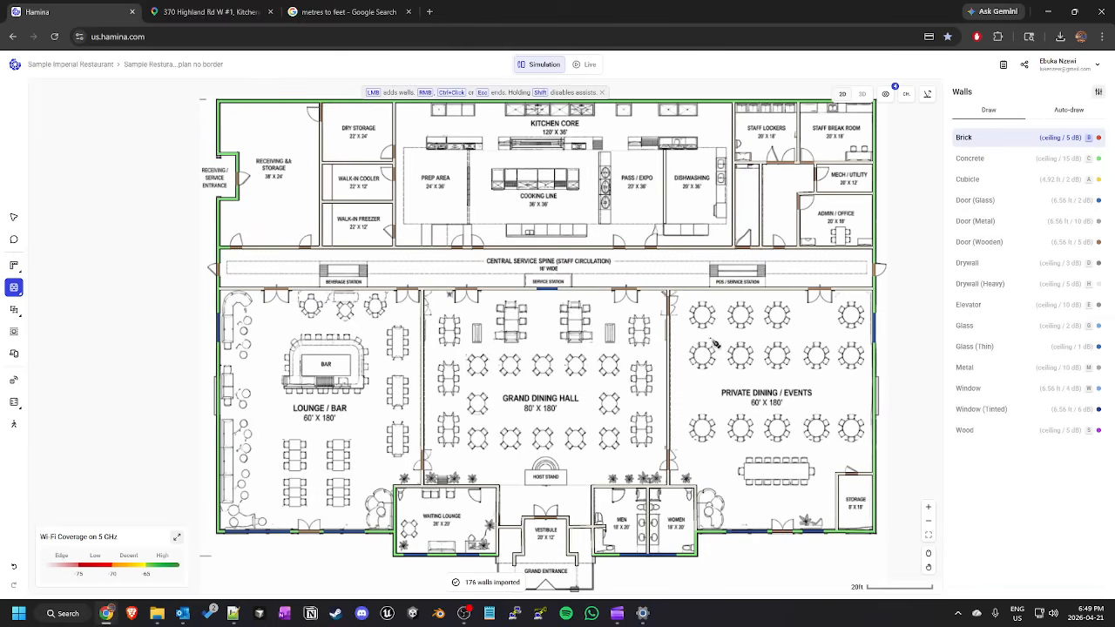
# Draw a short Drywall wall along the dividing line between the prep area and the cooking line.
pyautogui.moveTo(670, 303)
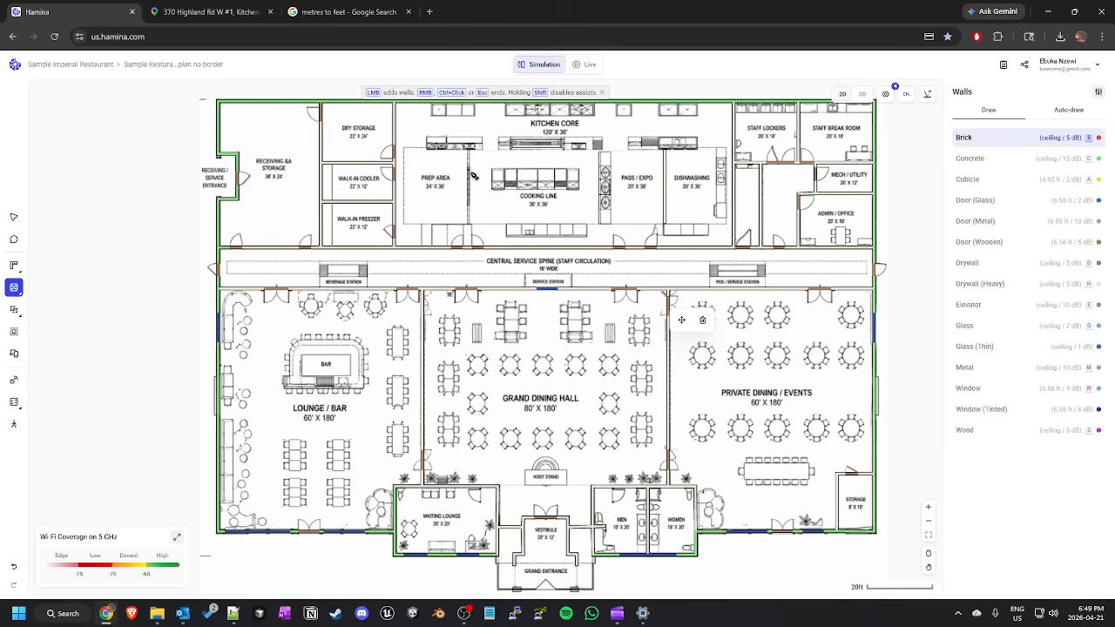
pyautogui.click(977, 265)
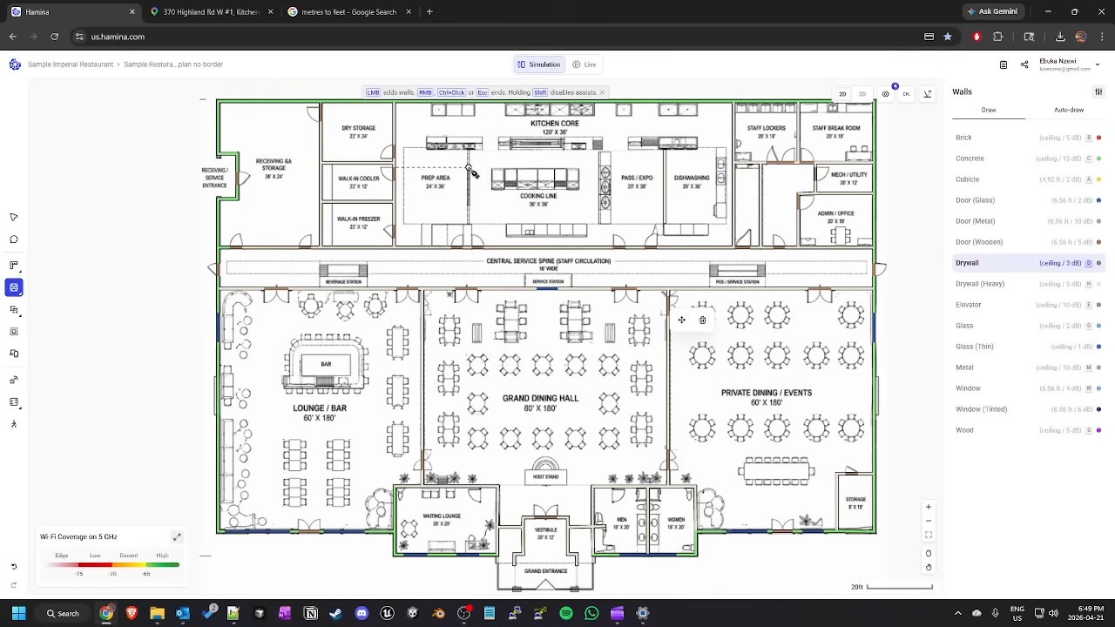
pyautogui.click(468, 203)
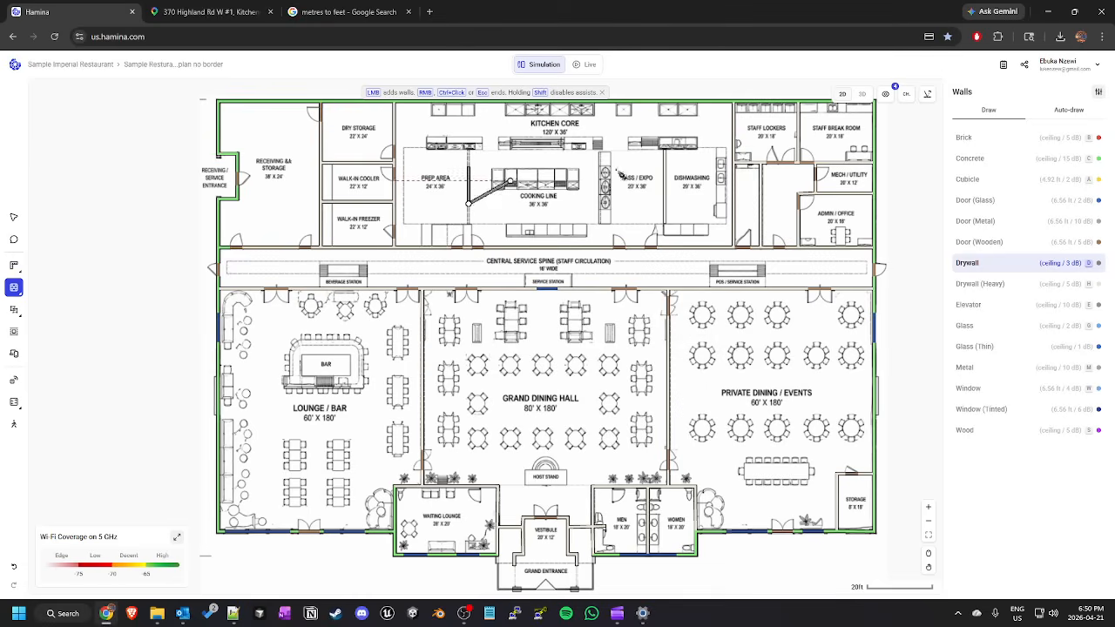
pyautogui.rightClick(625, 206)
pyautogui.moveTo(16, 314)
pyautogui.moveTo(16, 338)
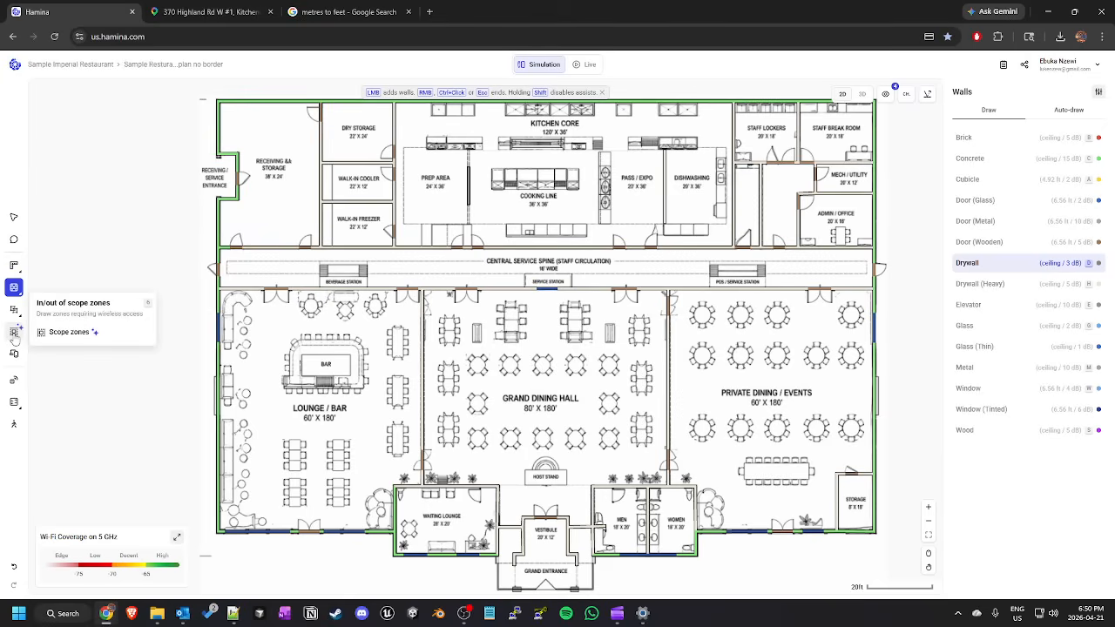
# Try a Server Rack attenuating object over most of the Lounge / Bar and delete it.
pyautogui.moveTo(11, 287)
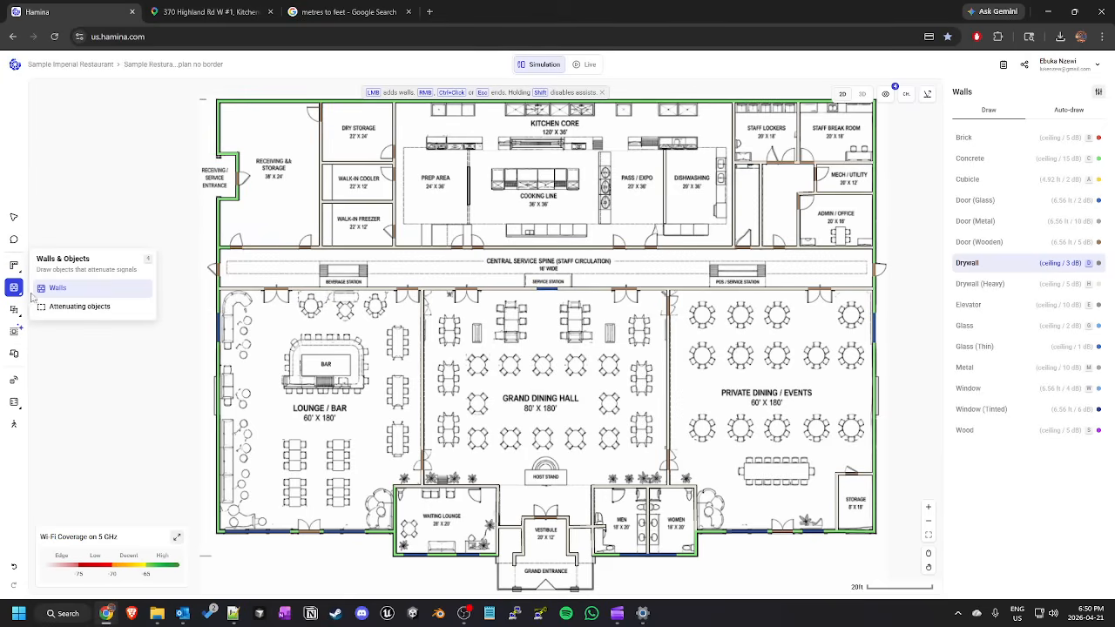
pyautogui.click(63, 310)
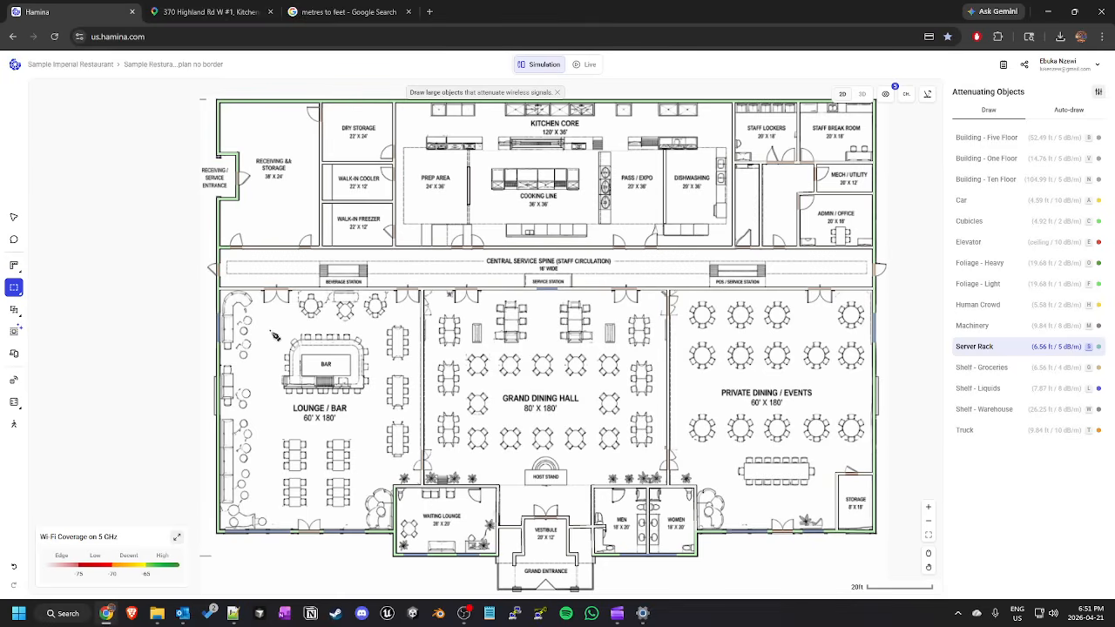
pyautogui.moveTo(238, 295); pyautogui.dragTo(418, 485)
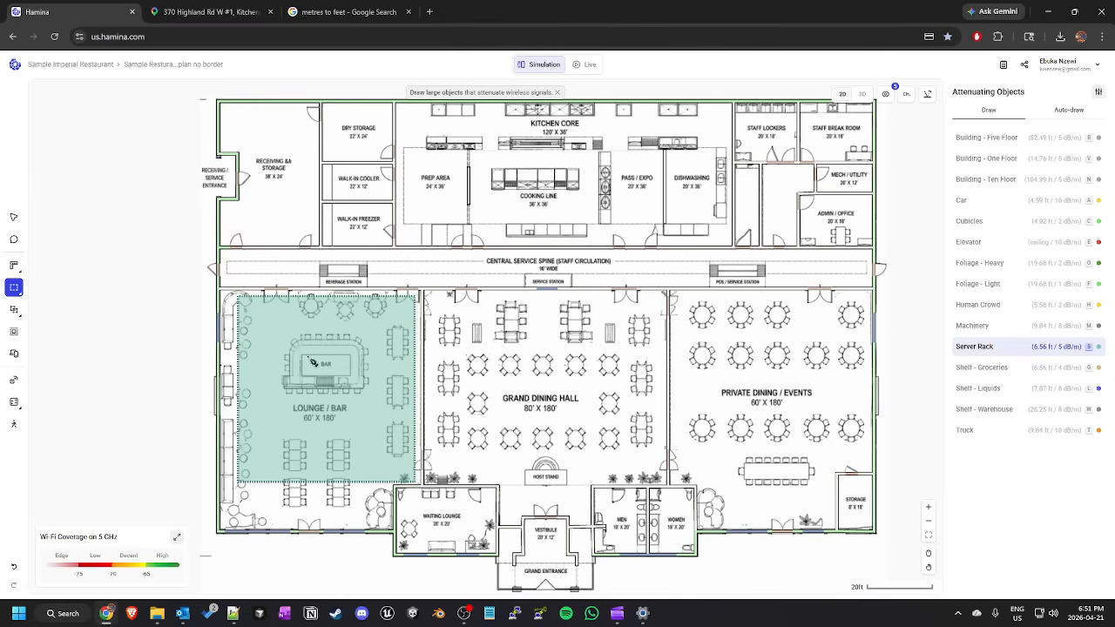
pyautogui.click(321, 316)
pyautogui.click(352, 310)
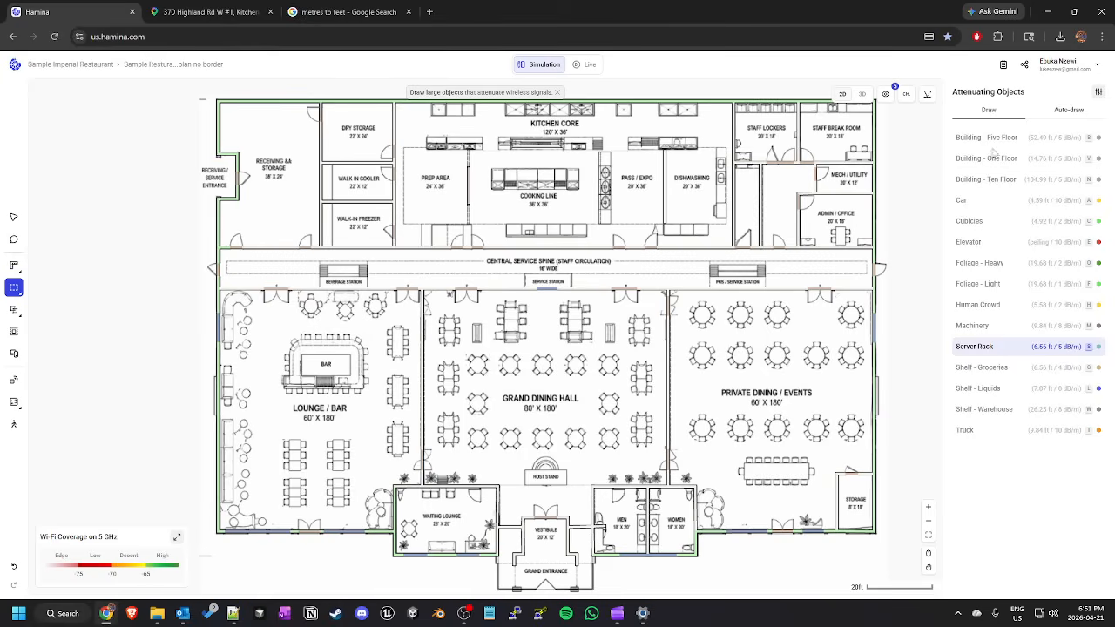
# Review the available attenuating object types and the Server Rack settings in the type editor without changing anything.
pyautogui.click(1099, 91)
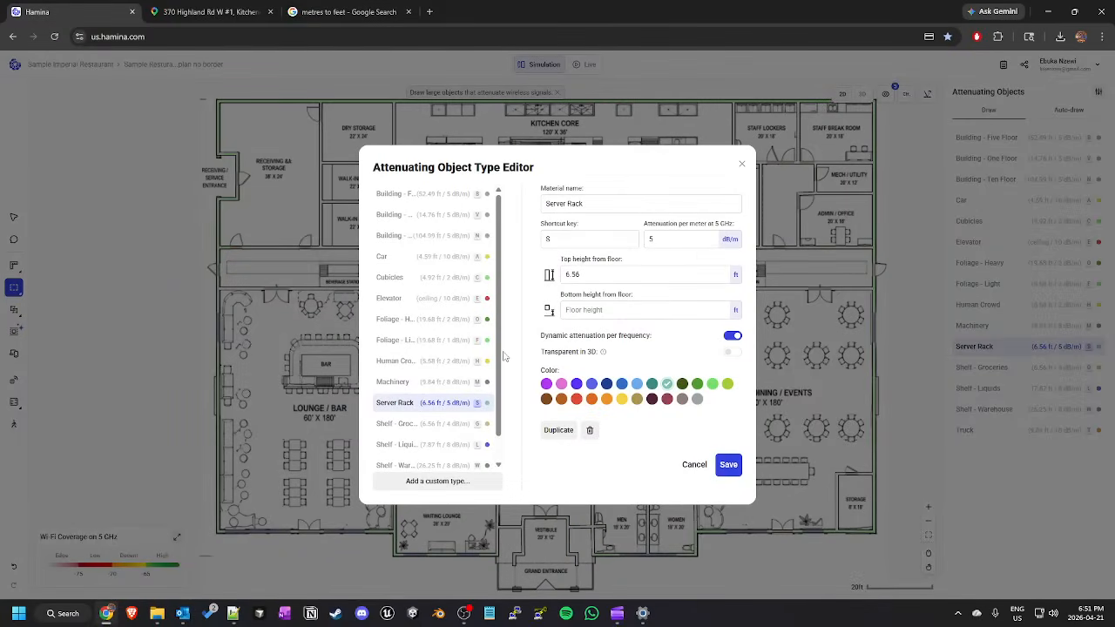
pyautogui.scroll(-1, 467, 436)
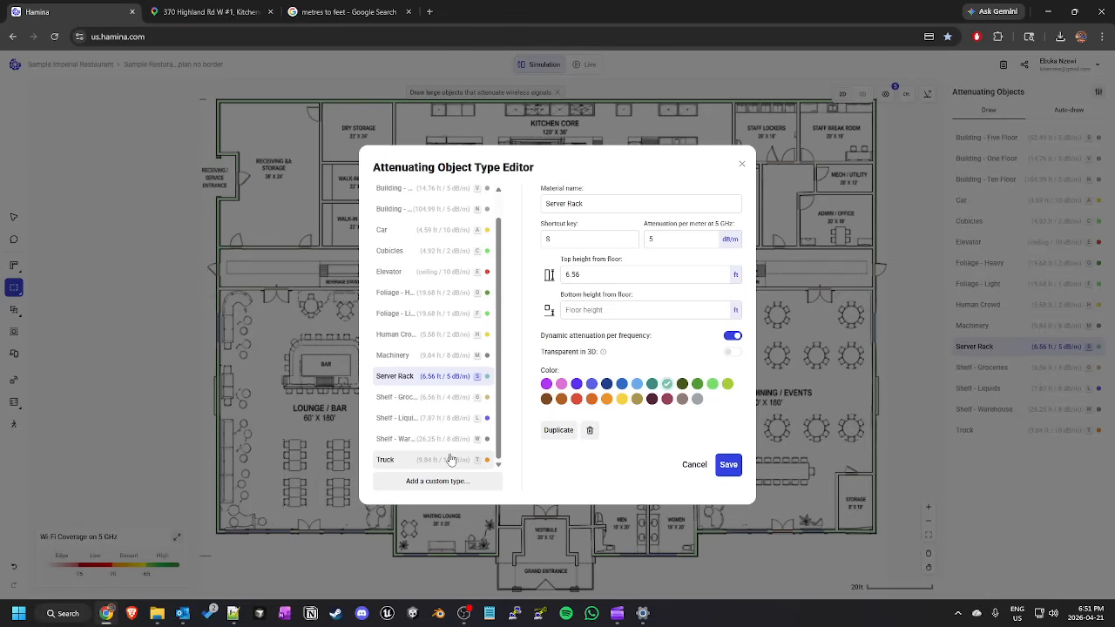
pyautogui.click(743, 164)
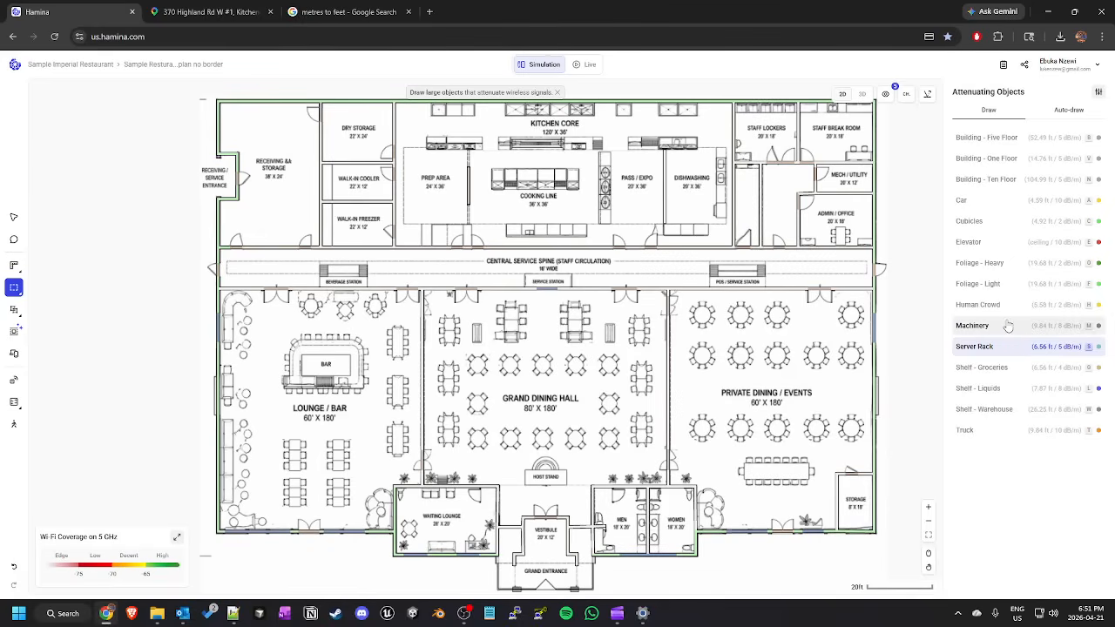
# Try a Human Crowd attenuating object across the full width of the Lounge / Bar and delete it.
pyautogui.click(1002, 306)
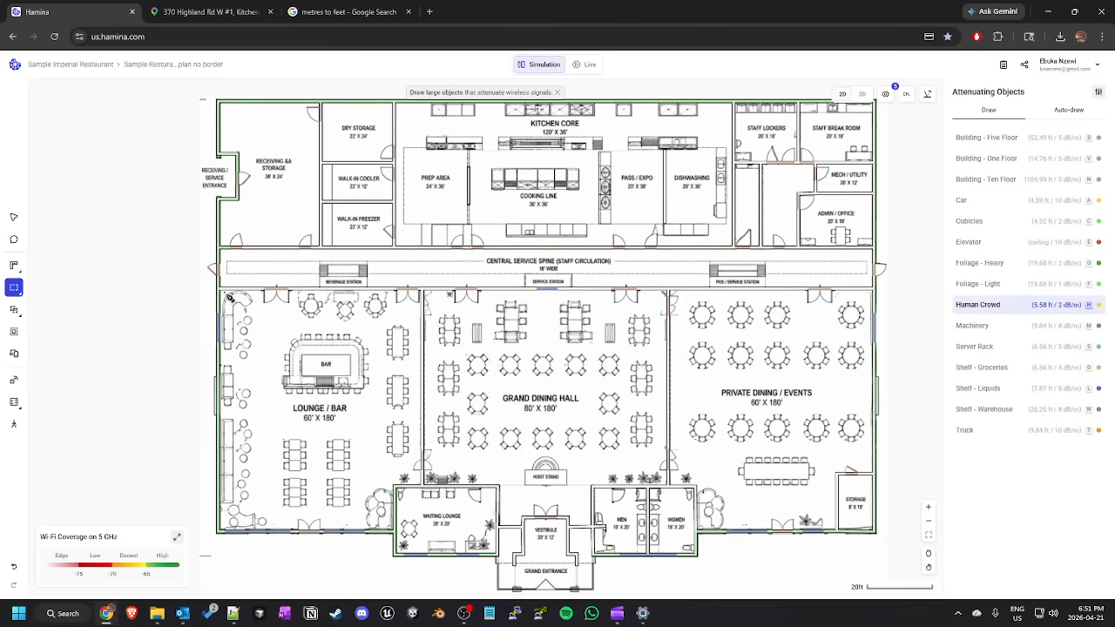
pyautogui.moveTo(228, 297); pyautogui.dragTo(423, 490)
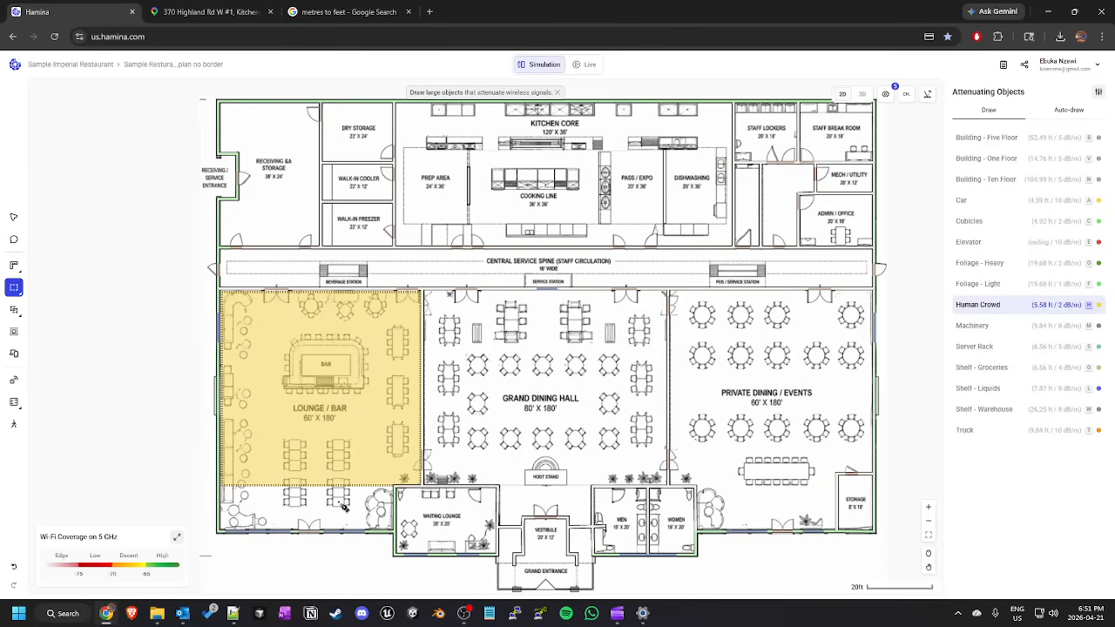
pyautogui.click(325, 295)
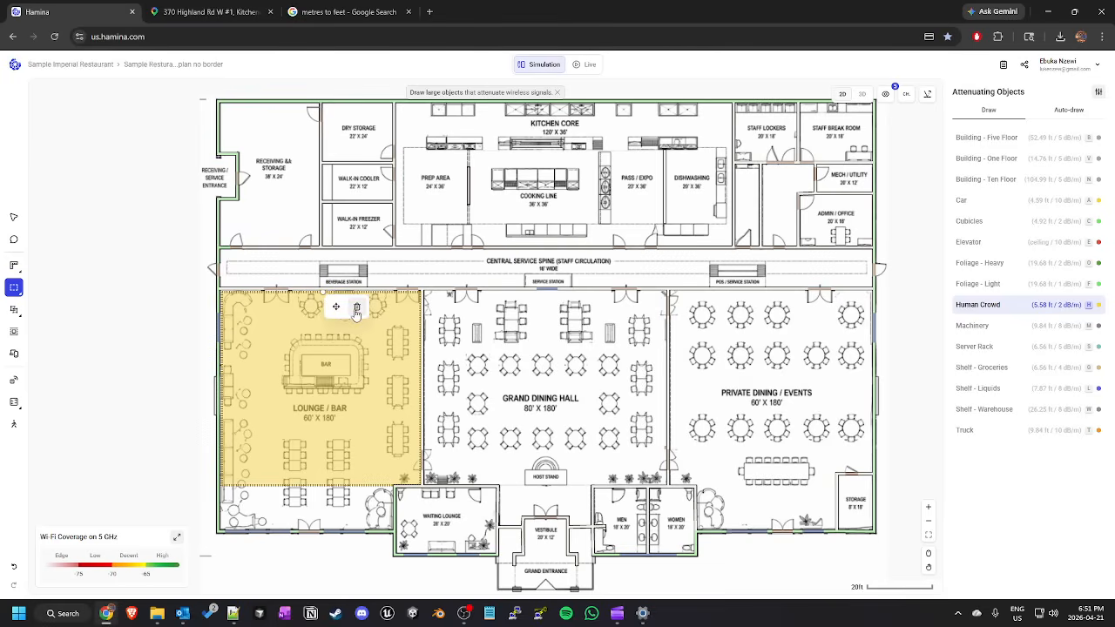
pyautogui.click(356, 308)
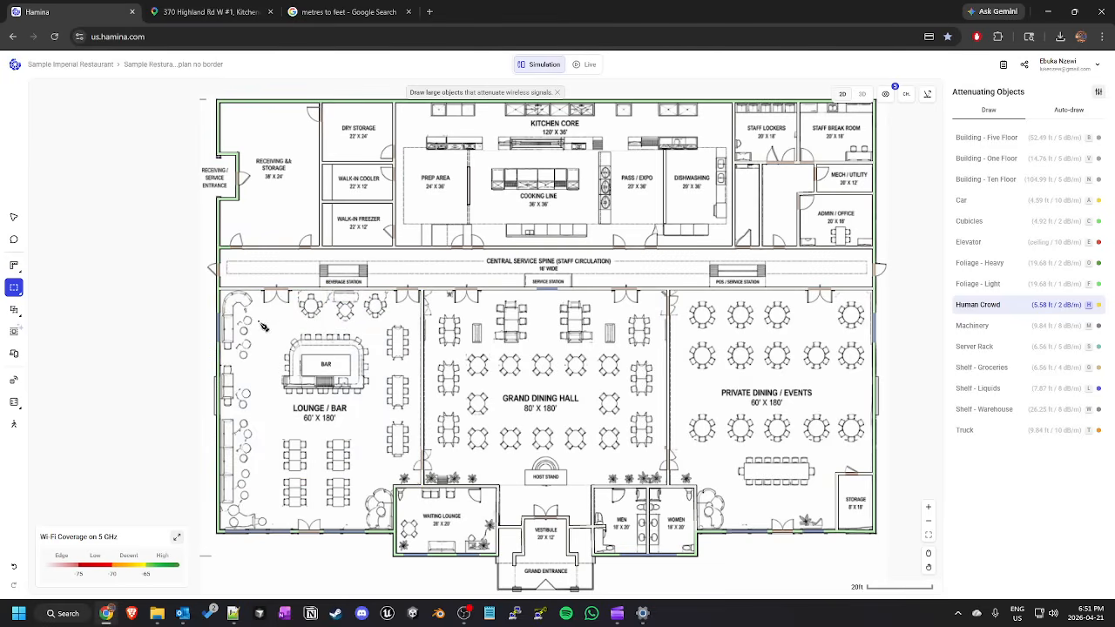
# Draw Human Crowd attenuating objects around the bar, over the Grand Dining Hall tables, and over the round tables in Private Dining / Events.
pyautogui.moveTo(255, 316)
pyautogui.mouseDown()
pyautogui.moveTo(397, 435)
pyautogui.moveTo(385, 436)
pyautogui.mouseUp()
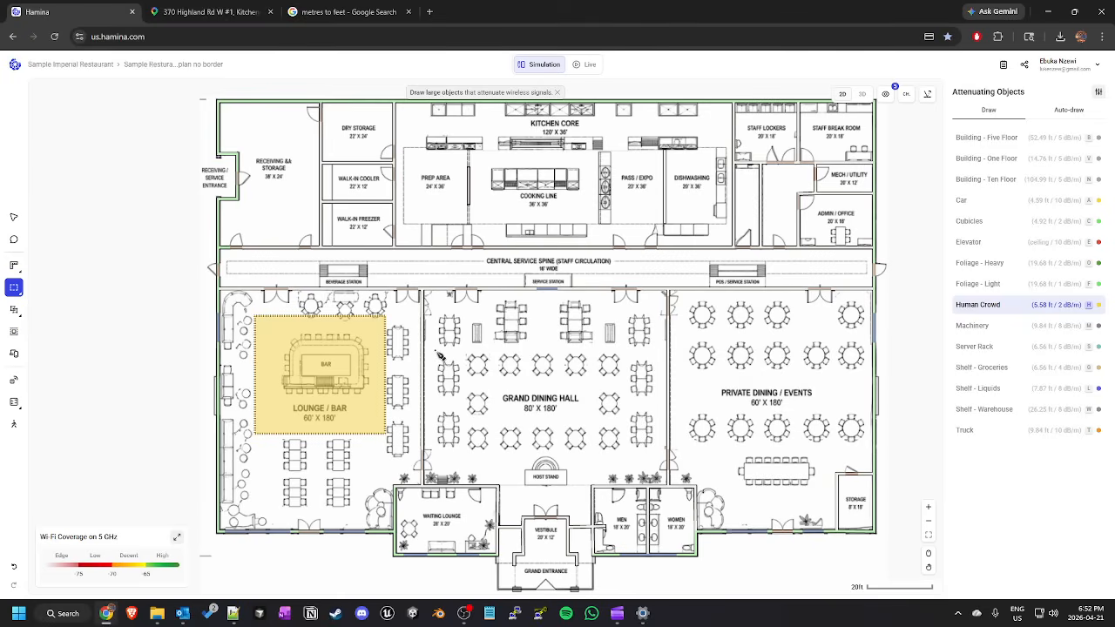
pyautogui.moveTo(436, 351); pyautogui.dragTo(667, 455)
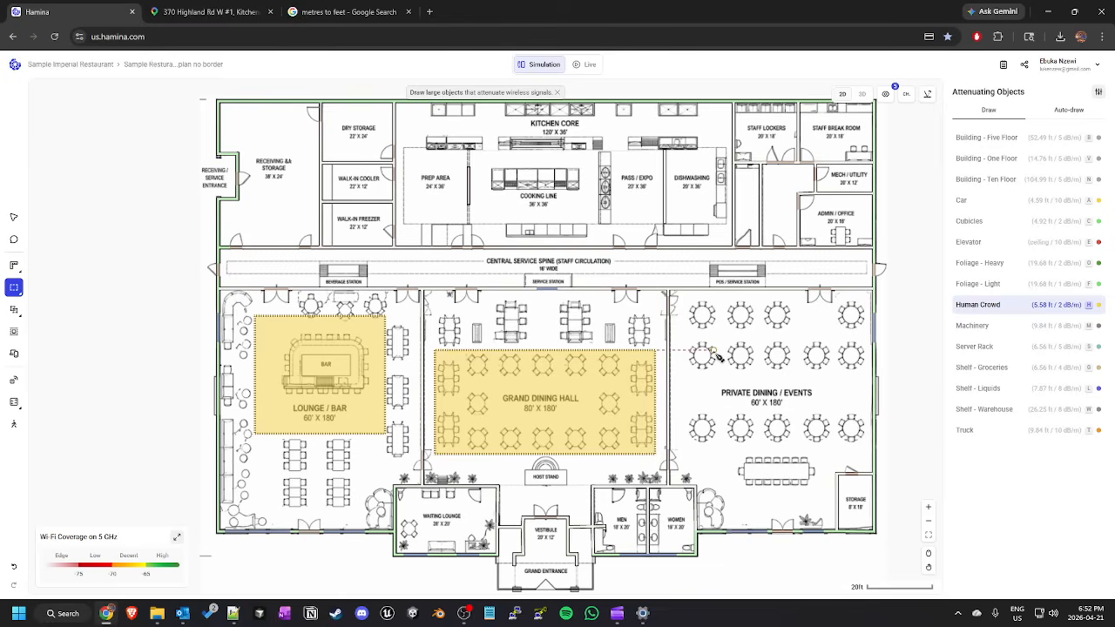
pyautogui.moveTo(684, 342); pyautogui.dragTo(870, 450)
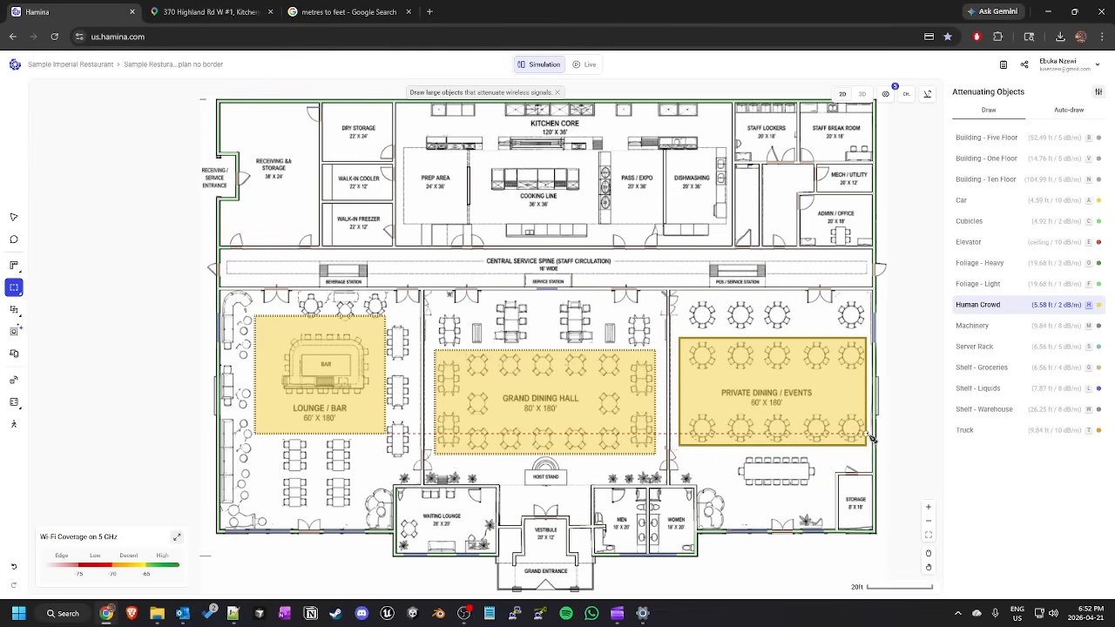
pyautogui.click(467, 614)
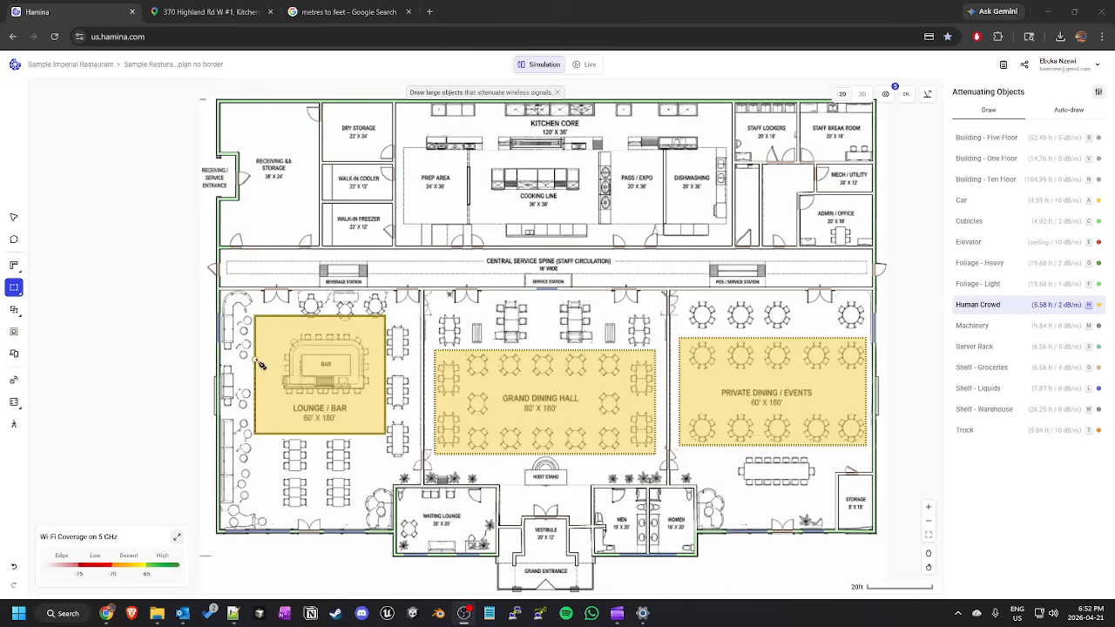
# Draw out-of-scope zones over the Storage room and across Dry Storage, and delete the Dry Storage one.
pyautogui.click(14, 333)
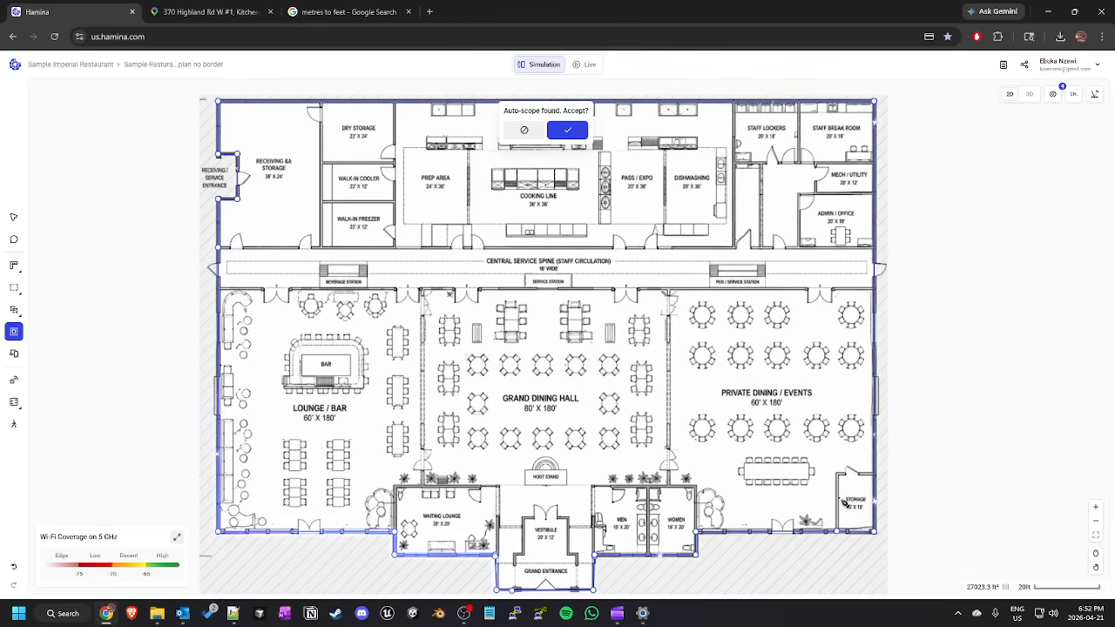
pyautogui.moveTo(840, 499)
pyautogui.mouseDown()
pyautogui.moveTo(880, 519)
pyautogui.moveTo(874, 528)
pyautogui.mouseUp()
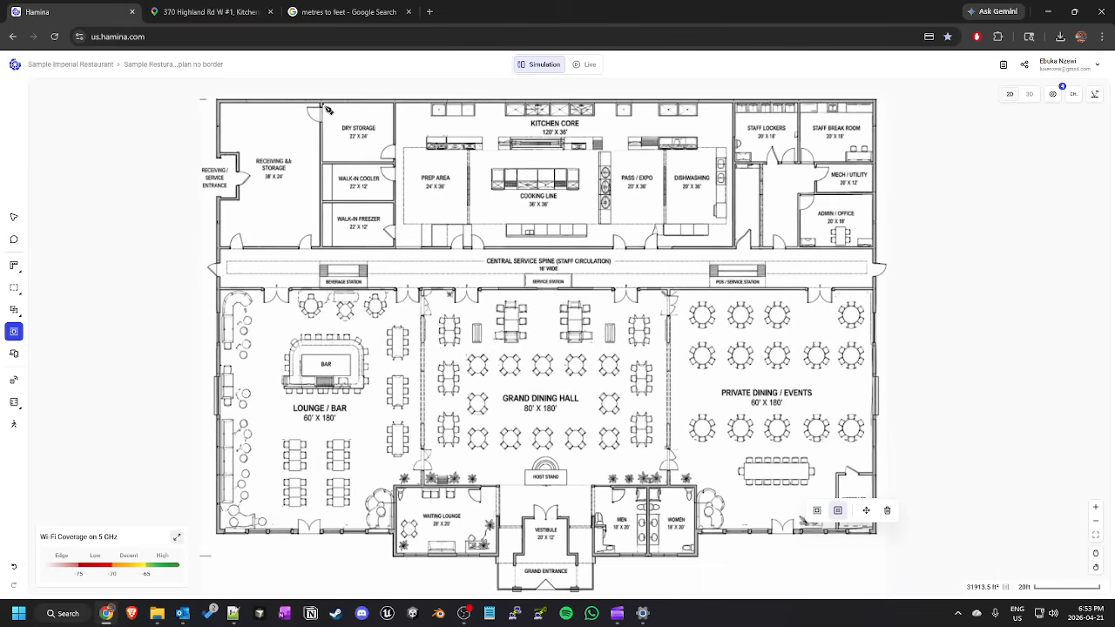
pyautogui.moveTo(328, 110); pyautogui.dragTo(399, 127)
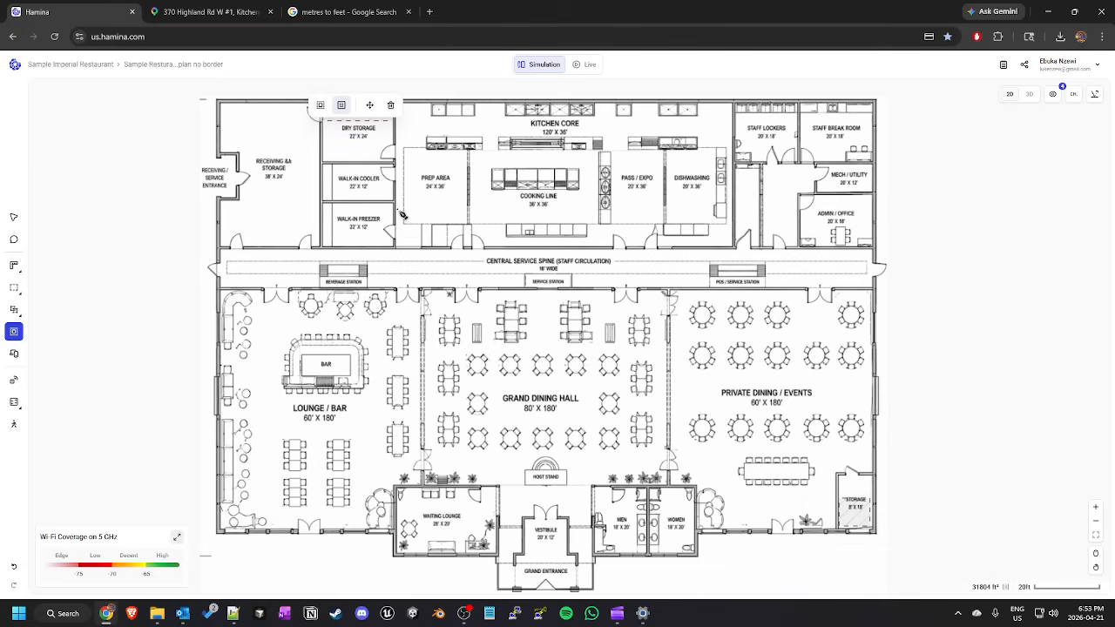
pyautogui.click(390, 104)
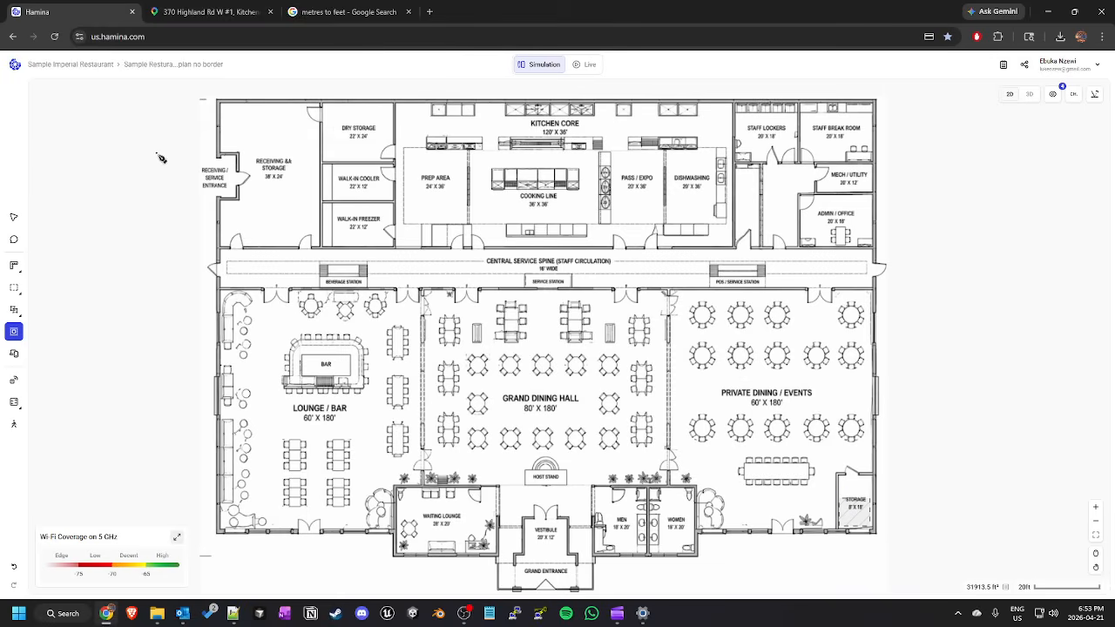
# Select the out-of-scope zone on the Storage room and delete it.
pyautogui.click(14, 217)
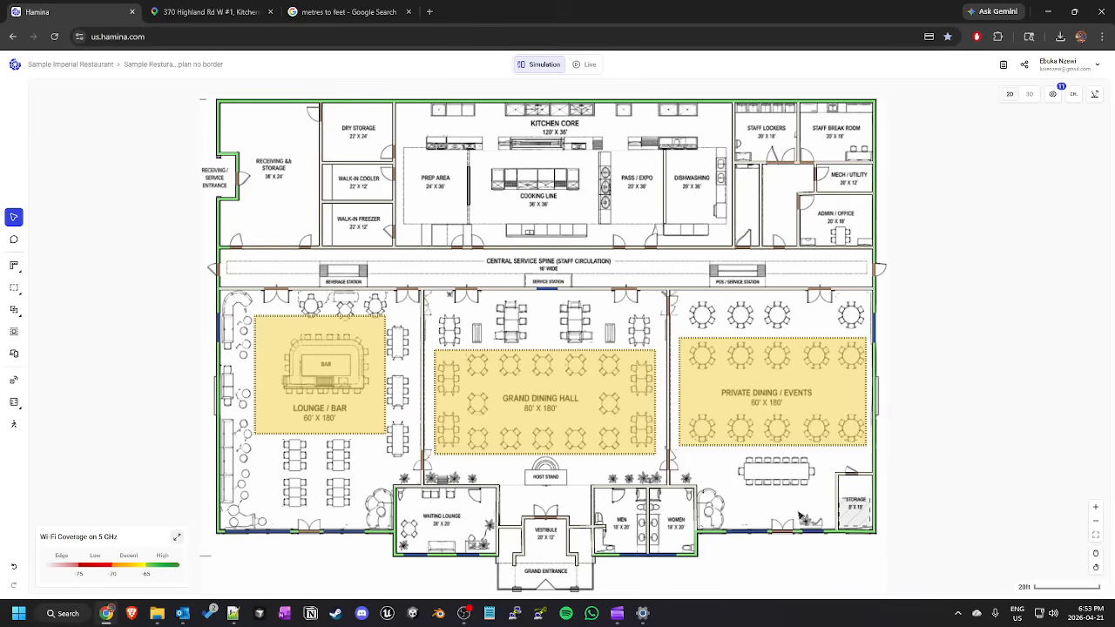
pyautogui.click(854, 504)
pyautogui.click(941, 489)
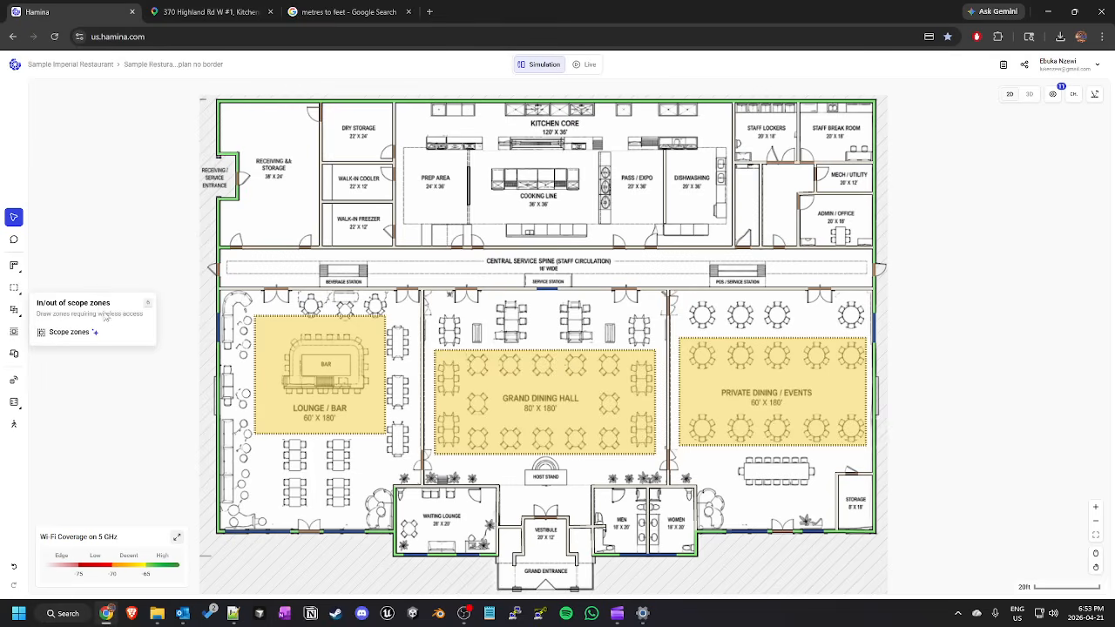
# Set up a capacity zone with 100 iPhone and 10 Macbook Wi-Fi devices.
pyautogui.click(48, 357)
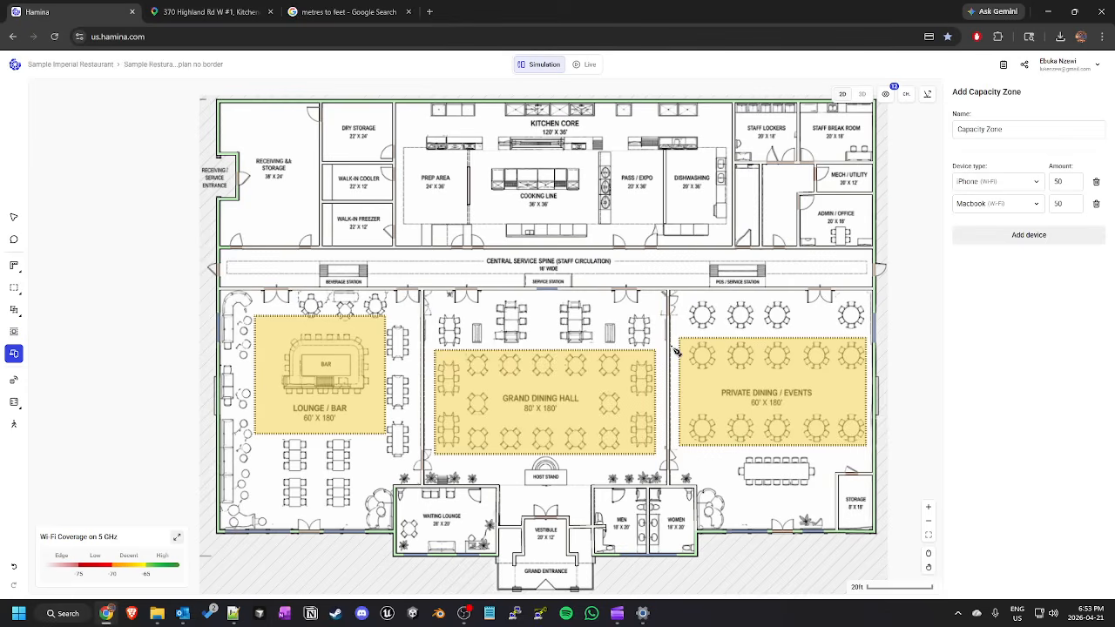
pyautogui.moveTo(1064, 181); pyautogui.dragTo(1042, 182)
pyautogui.click(1079, 203)
pyautogui.moveTo(1080, 203); pyautogui.dragTo(1035, 209)
pyautogui.write('10')
pyautogui.click(1001, 234)
pyautogui.moveTo(993, 247)
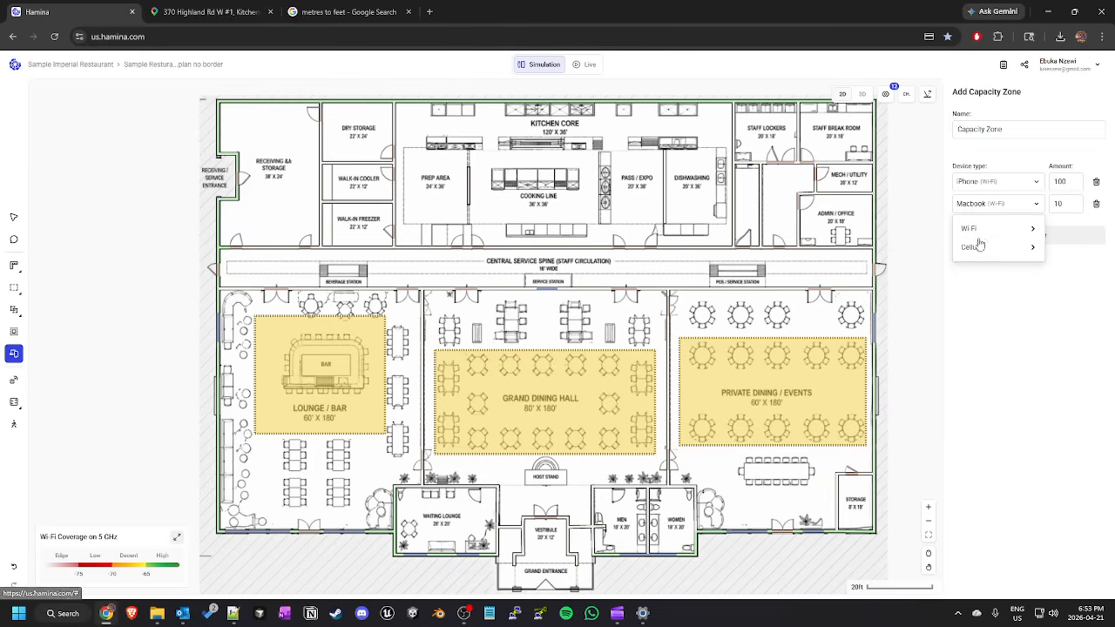
pyautogui.click(1016, 319)
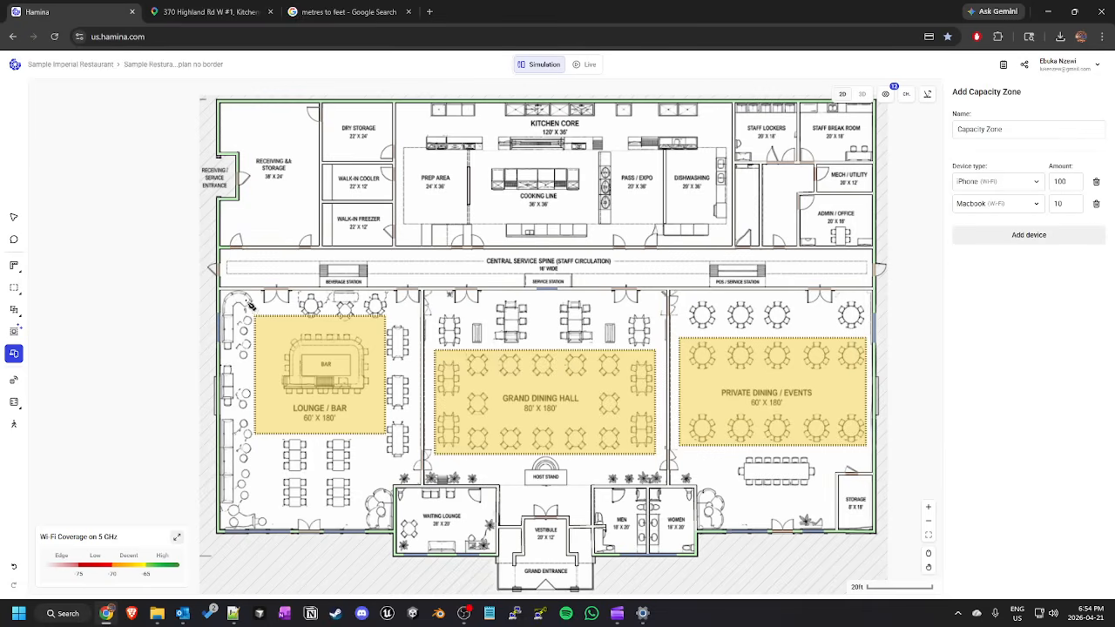
# Try a capacity zone over the Lounge / Bar, shift it slightly, and delete it.
pyautogui.moveTo(224, 294); pyautogui.dragTo(396, 495)
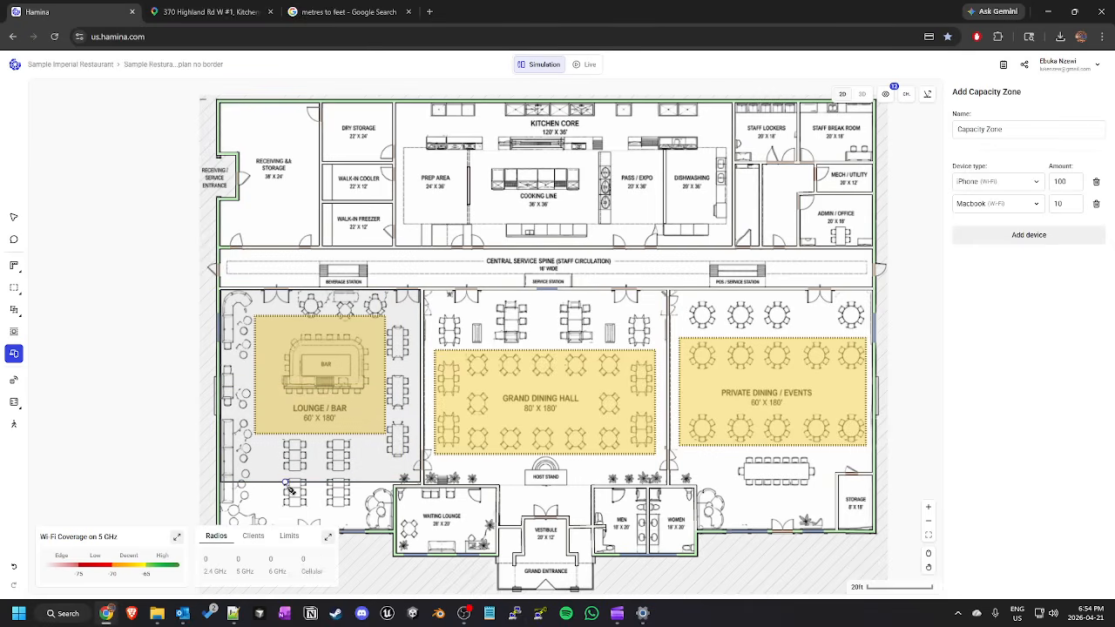
pyautogui.click(13, 219)
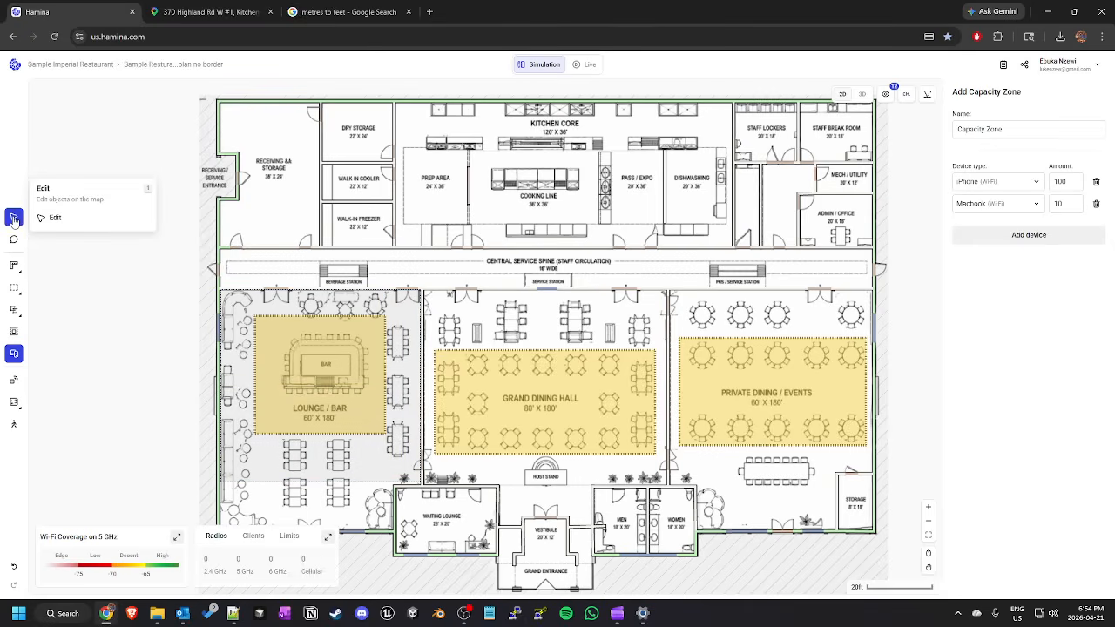
pyautogui.click(252, 487)
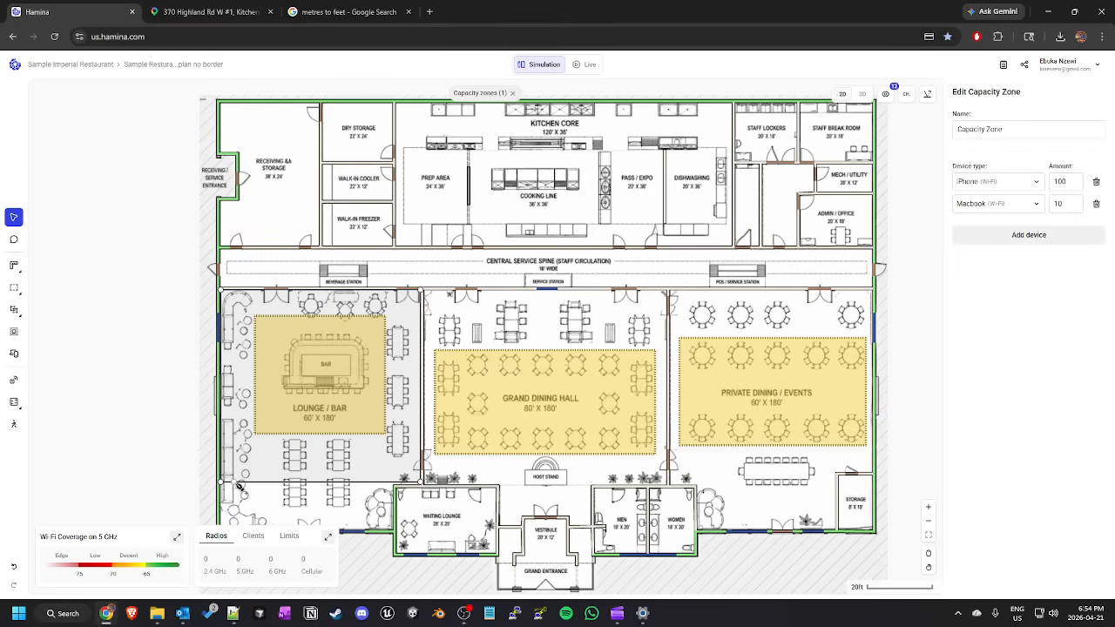
pyautogui.moveTo(239, 478)
pyautogui.mouseDown()
pyautogui.moveTo(238, 497)
pyautogui.moveTo(245, 473)
pyautogui.mouseUp()
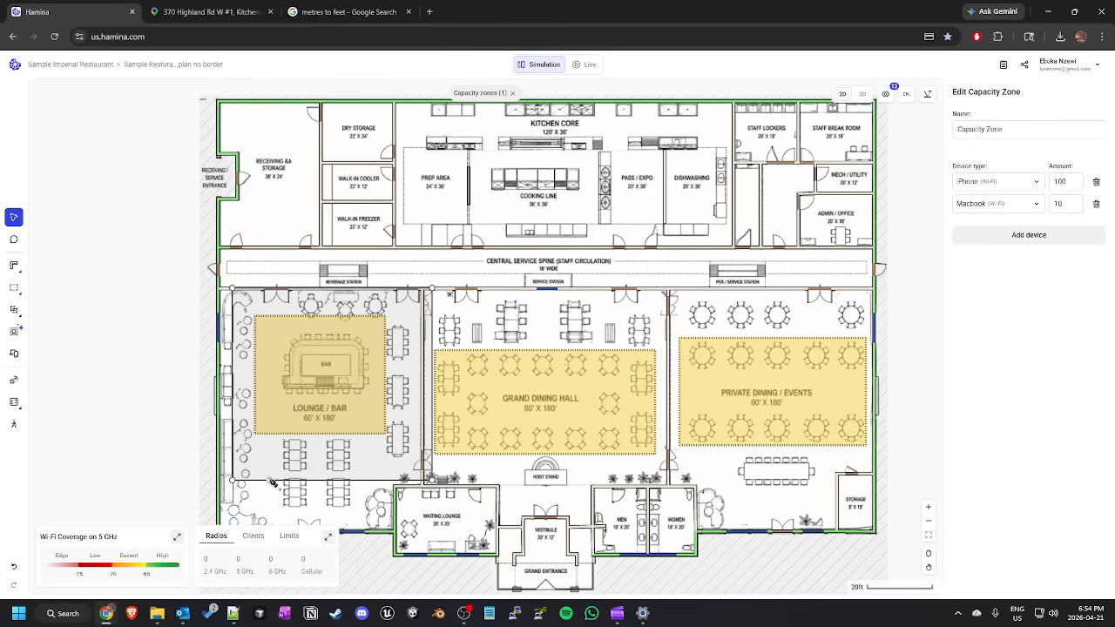
pyautogui.rightClick(271, 480)
pyautogui.click(302, 470)
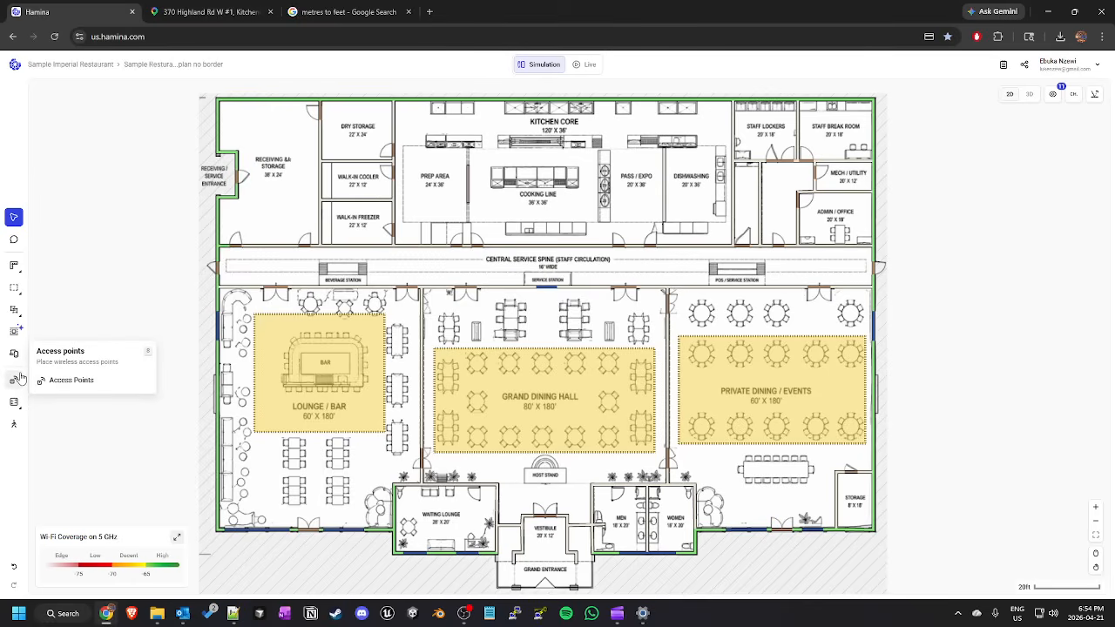
# Try the Lounge / Bar capacity zone again with the same device amounts and remove it.
pyautogui.click(44, 354)
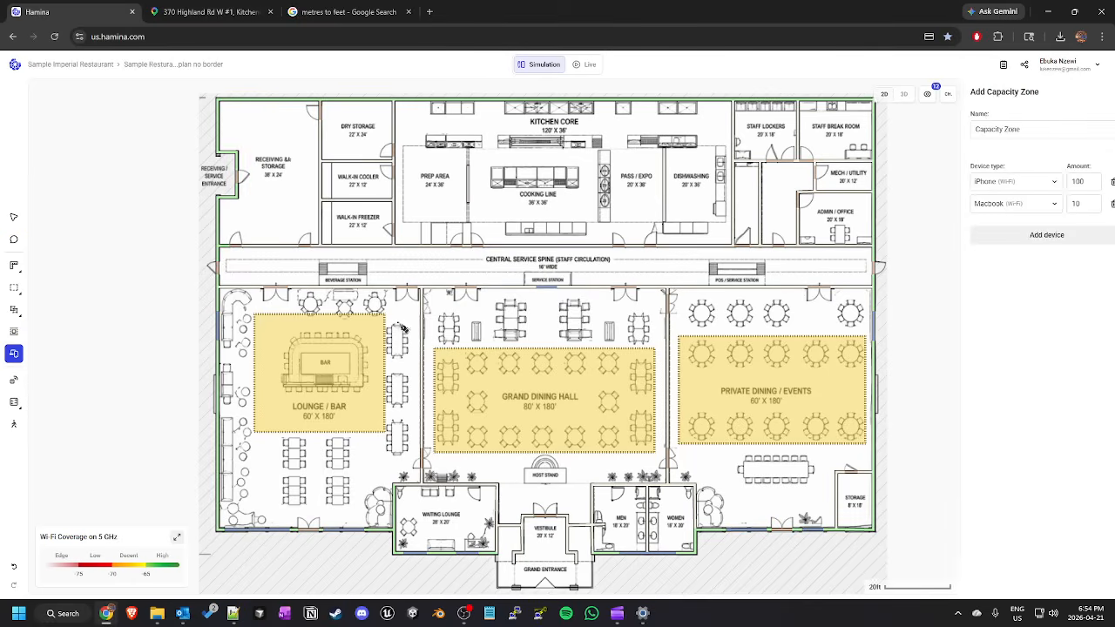
pyautogui.click(1032, 272)
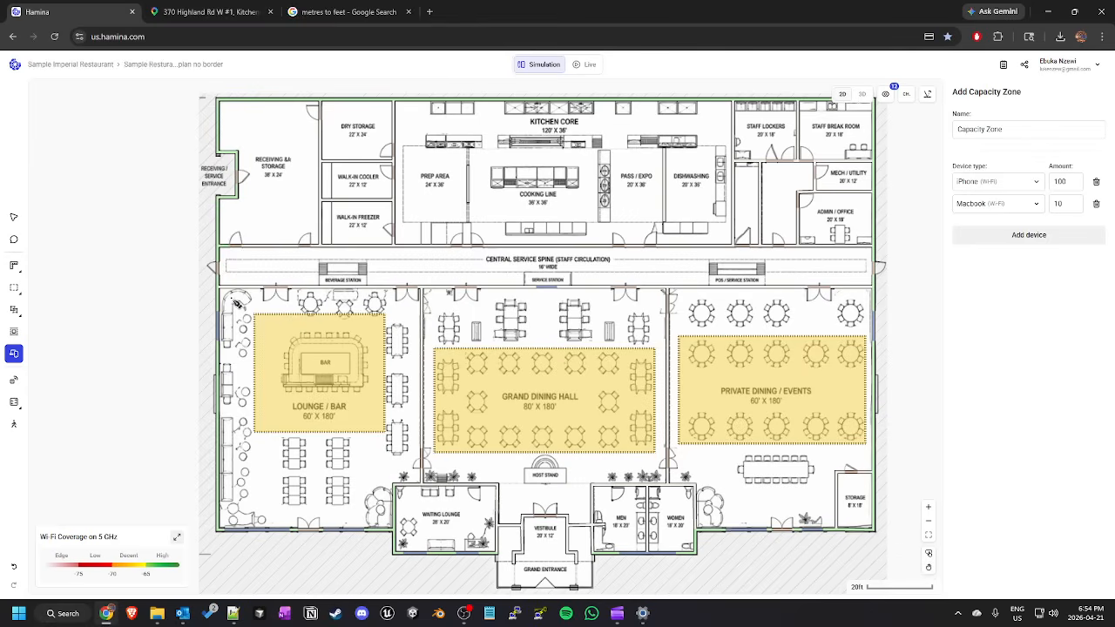
pyautogui.moveTo(227, 293); pyautogui.dragTo(426, 486)
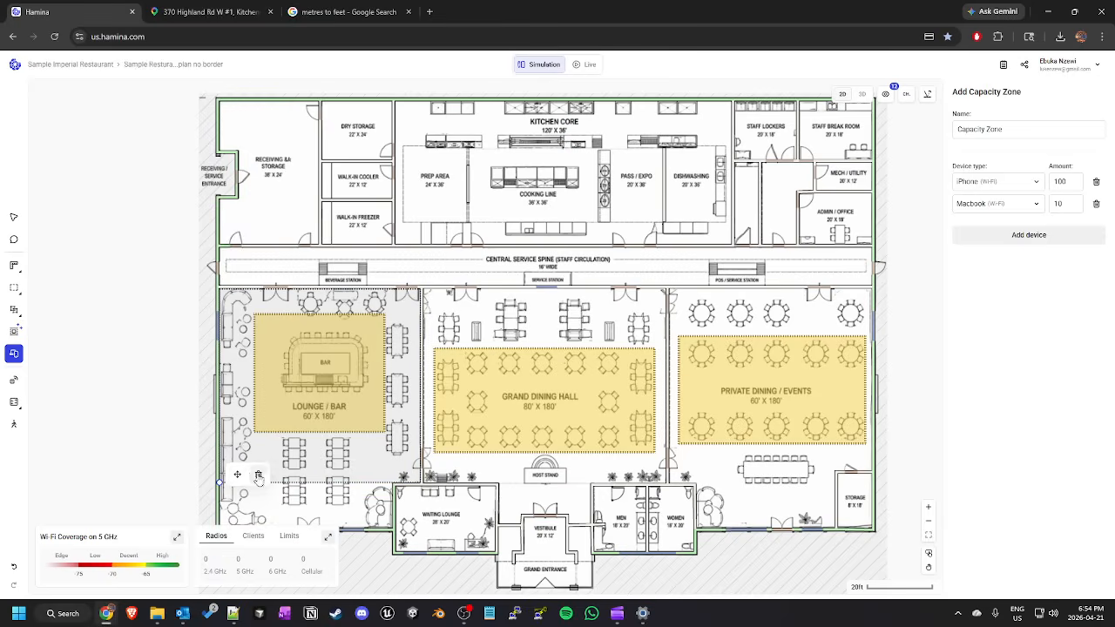
pyautogui.hotkey('ctrl', 'z')
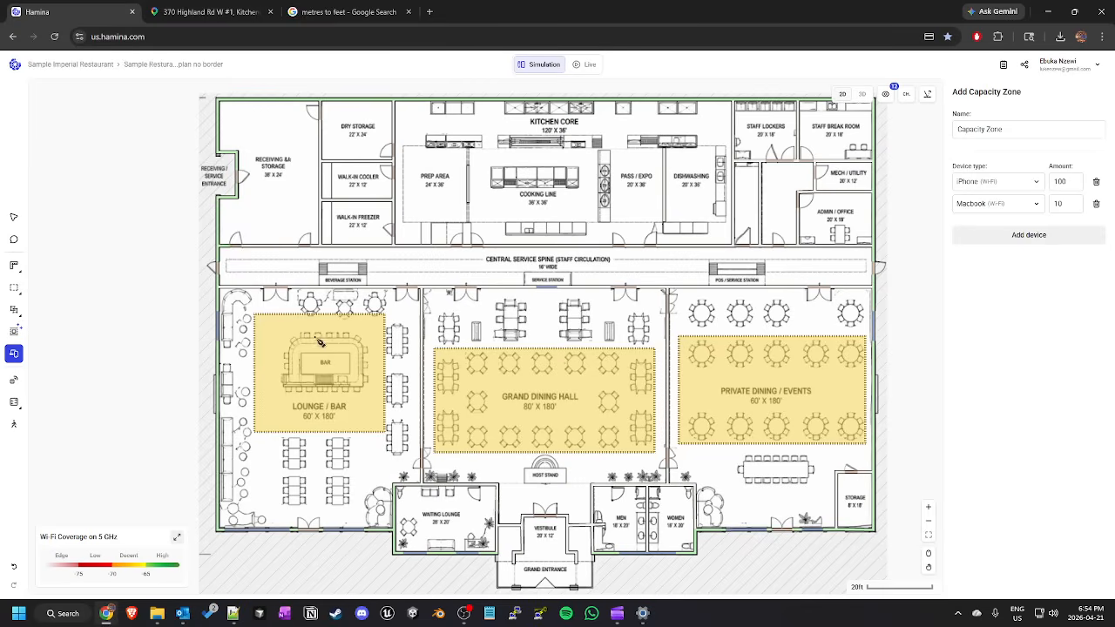
pyautogui.moveTo(225, 297); pyautogui.dragTo(228, 301)
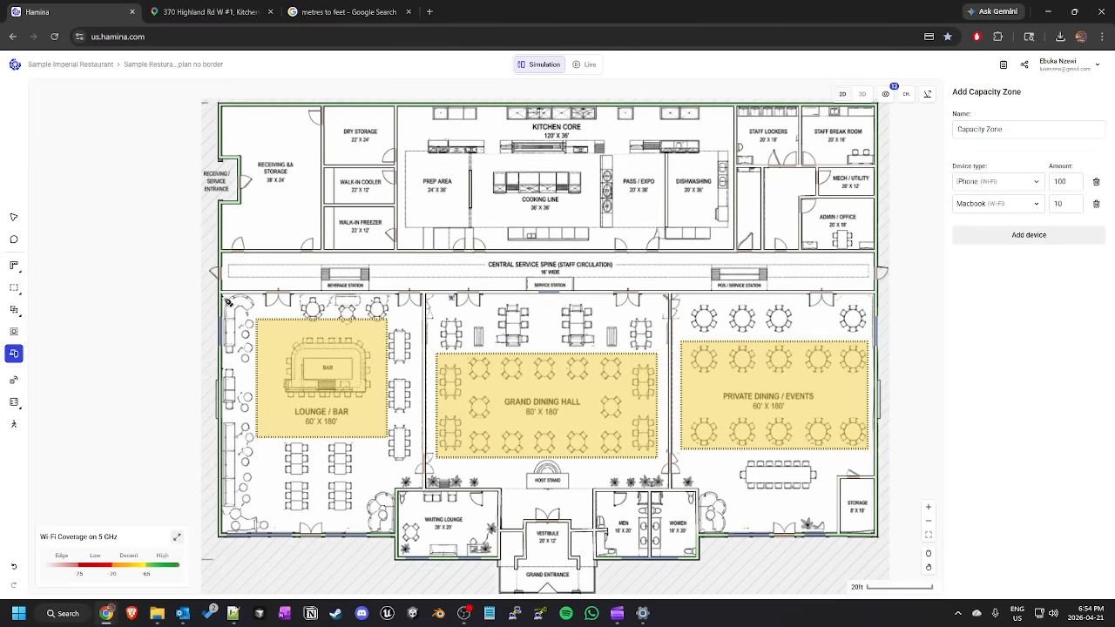
pyautogui.click(223, 297)
pyautogui.press('super')
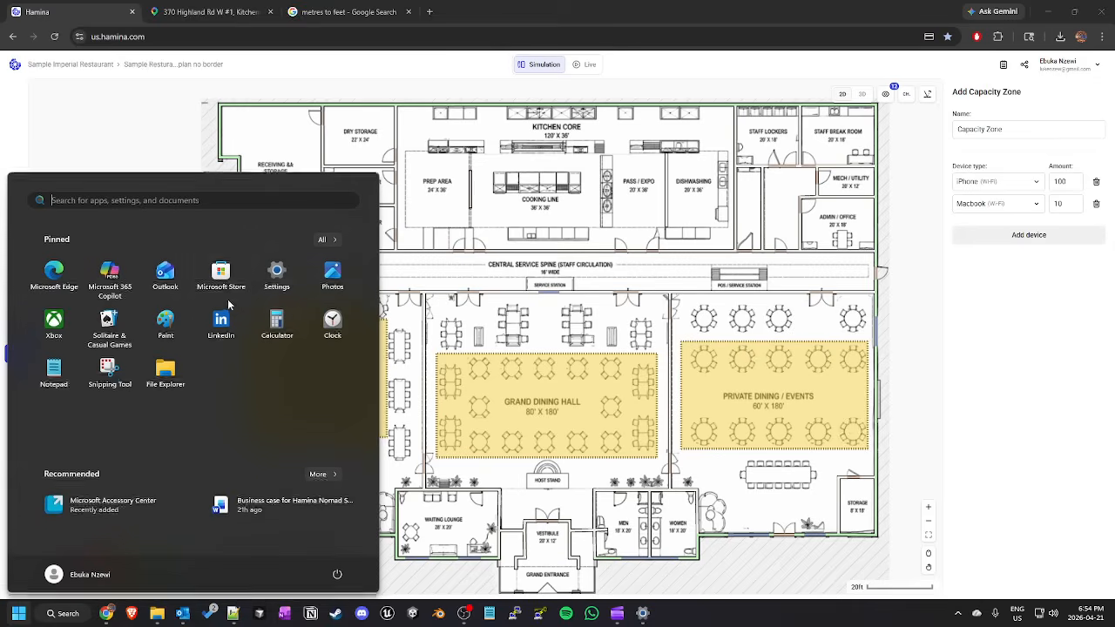
pyautogui.click(983, 378)
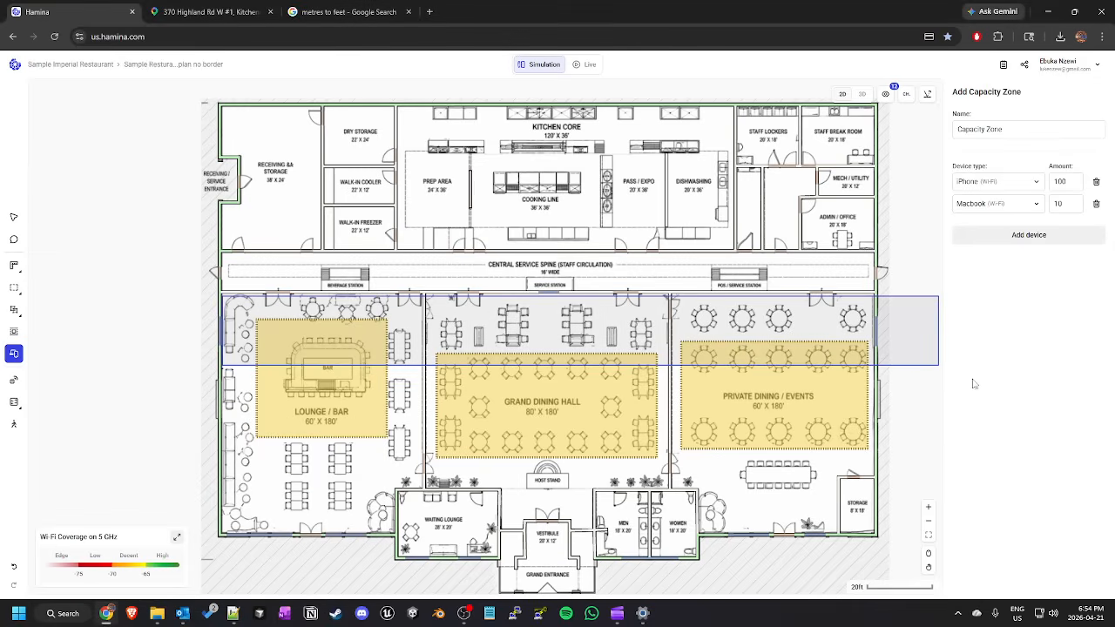
pyautogui.press('Escape')
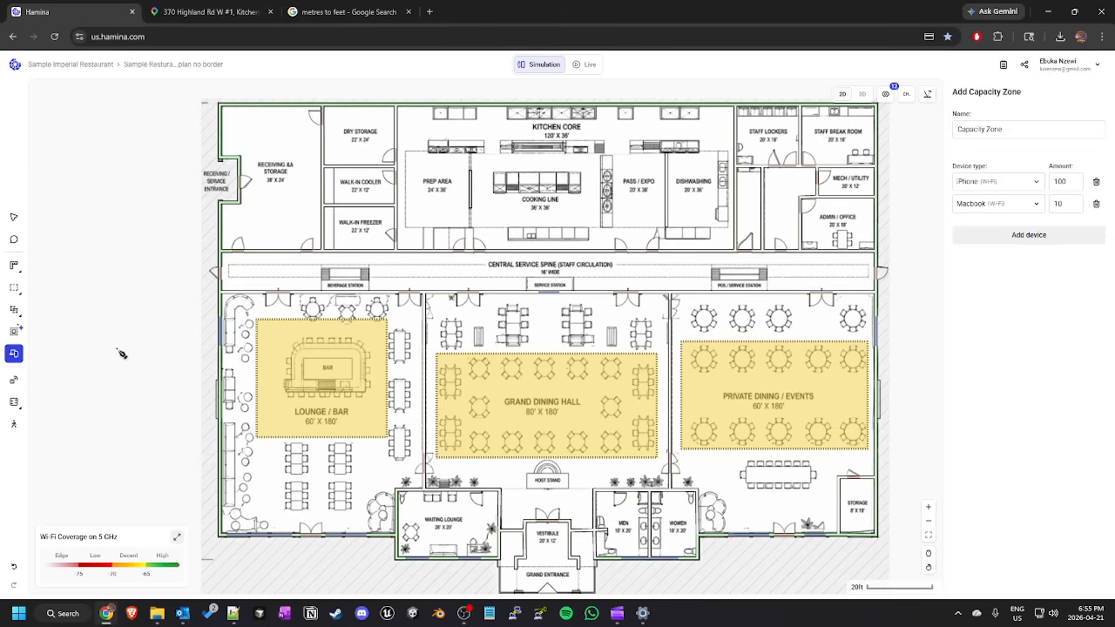
# Draw three capacity zones covering most of the Lounge / Bar, Grand Dining Hall and Private Dining / Events rooms.
pyautogui.moveTo(18, 358)
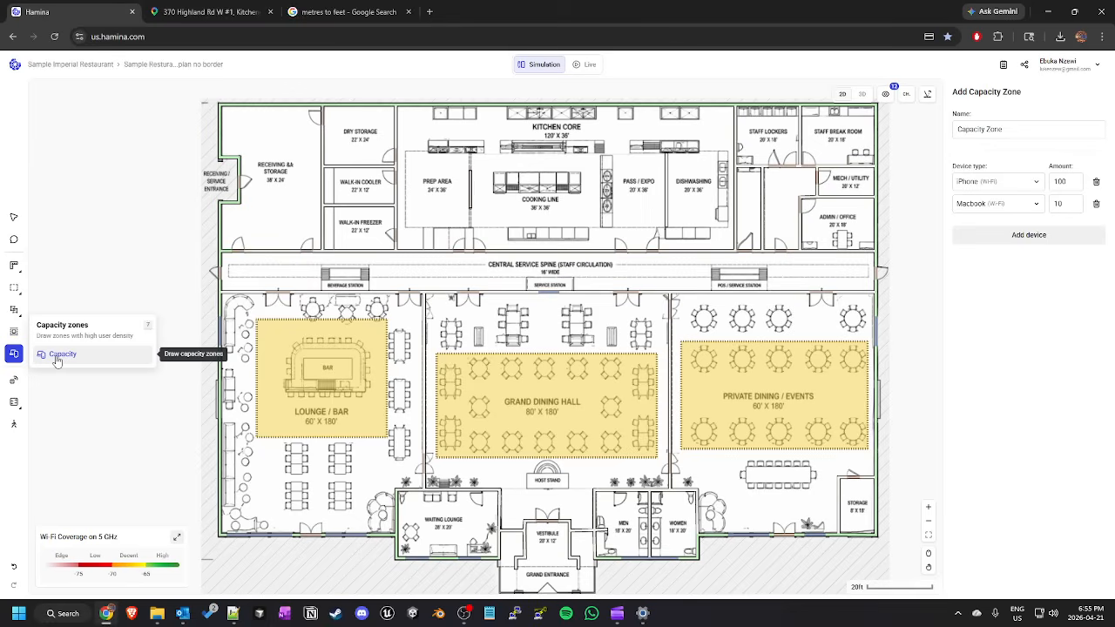
pyautogui.click(105, 362)
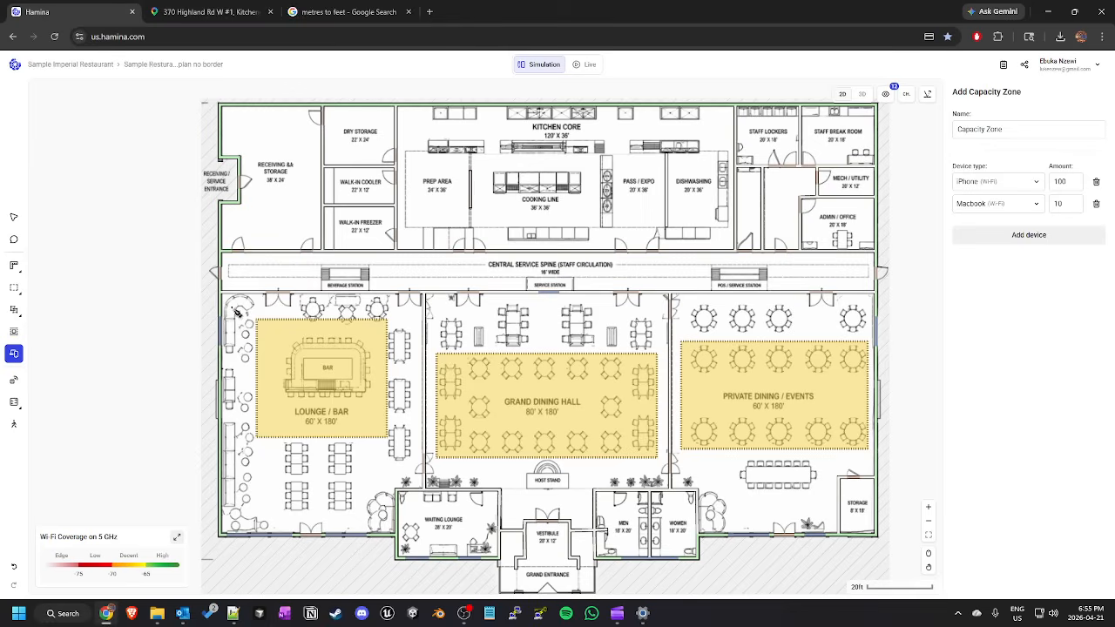
pyautogui.moveTo(225, 298); pyautogui.dragTo(424, 493)
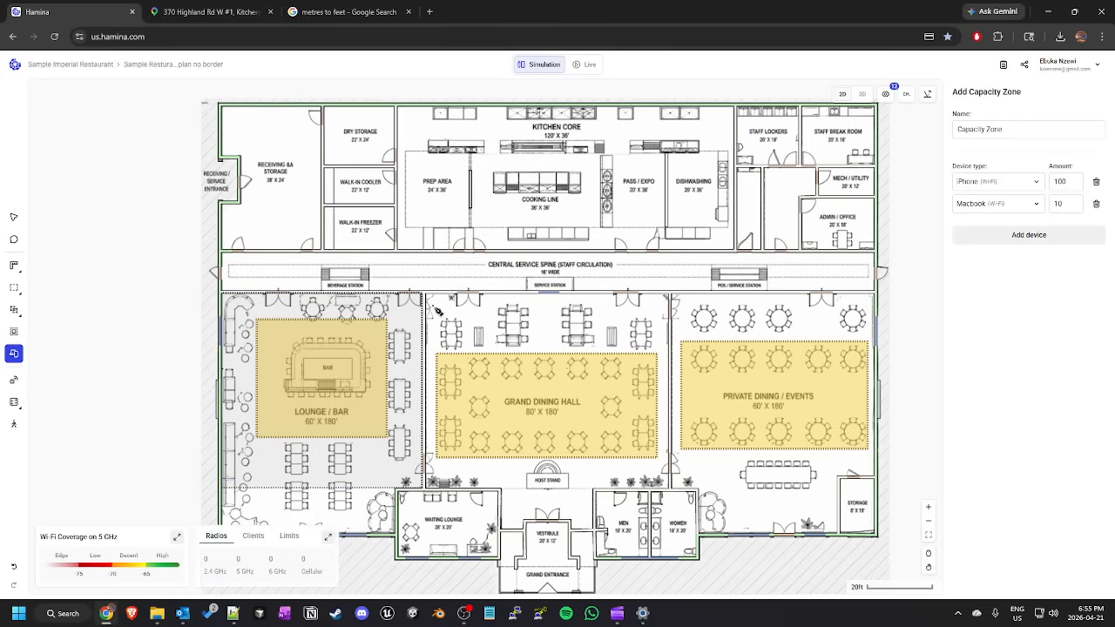
pyautogui.moveTo(429, 298); pyautogui.dragTo(669, 492)
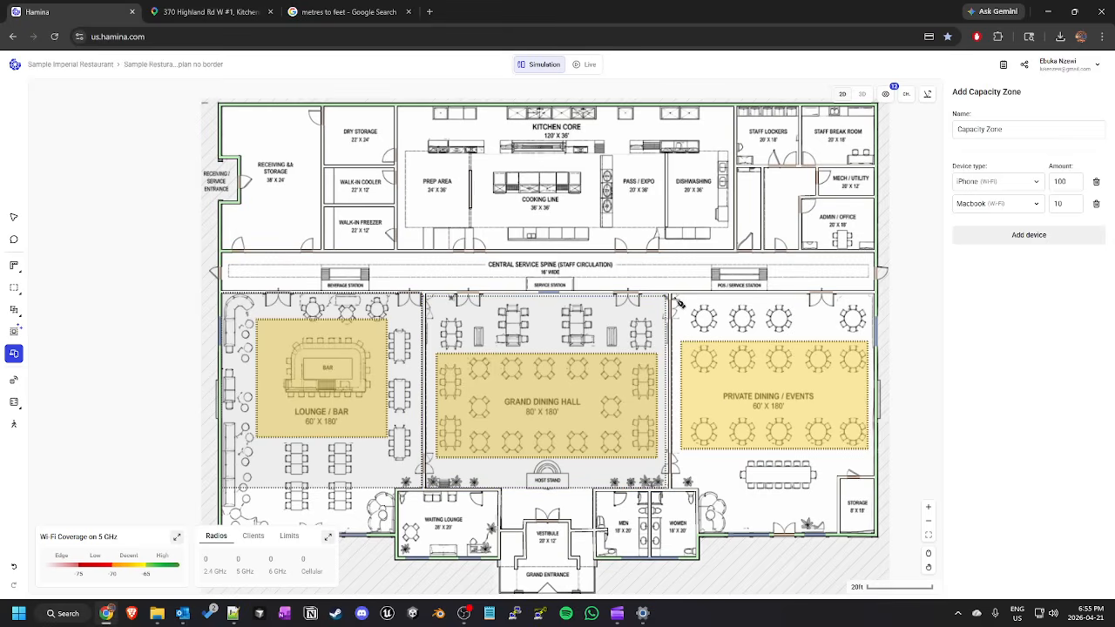
pyautogui.moveTo(677, 300); pyautogui.dragTo(878, 480)
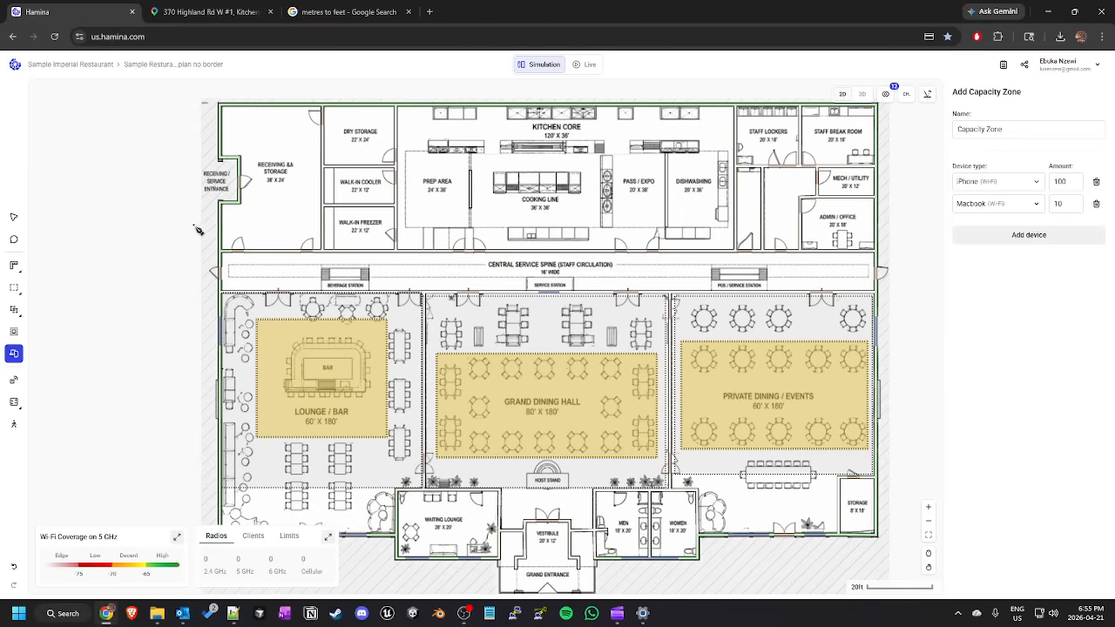
# Place ceiling-mounted Acme Technology Wi-Fi 6E Router access points in the Lounge / Bar, Grand Dining Hall and Private Dining / Events rooms.
pyautogui.click(14, 382)
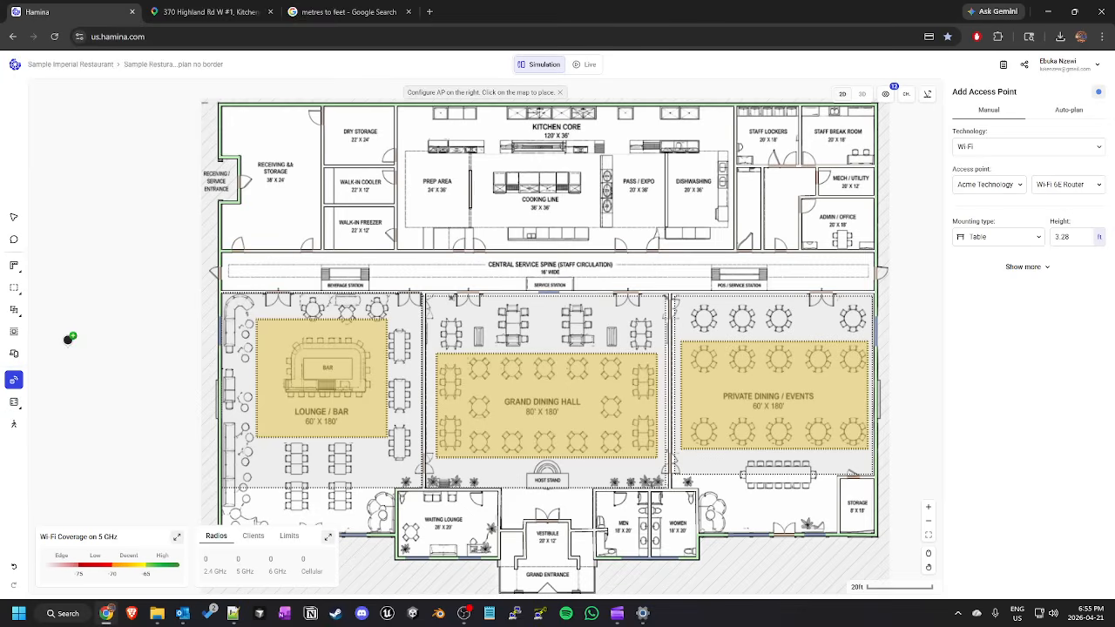
pyautogui.click(995, 239)
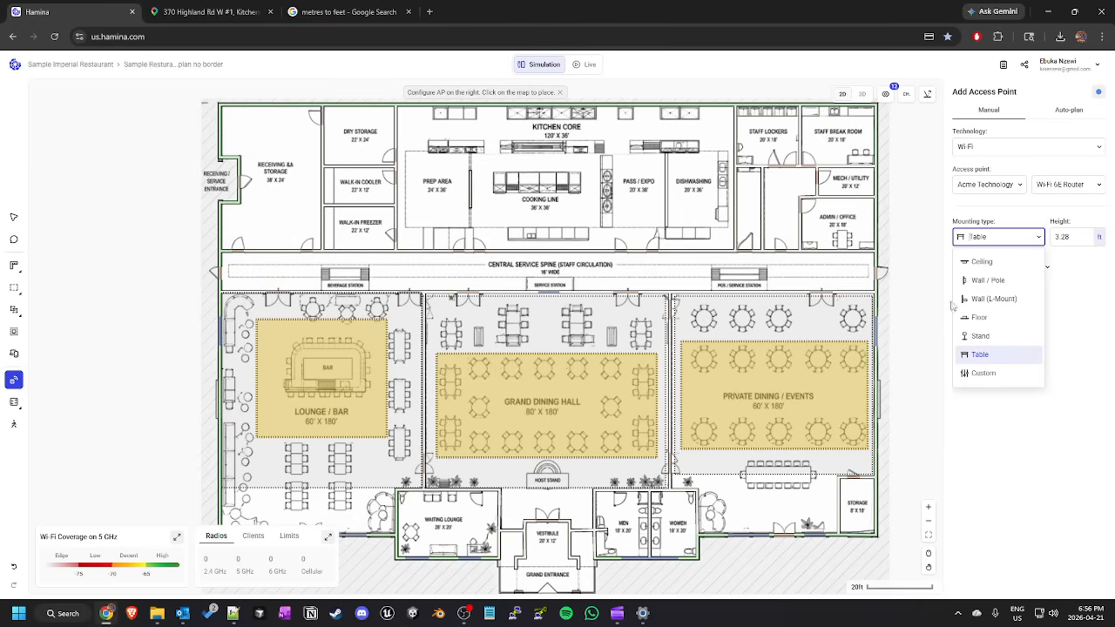
pyautogui.click(976, 263)
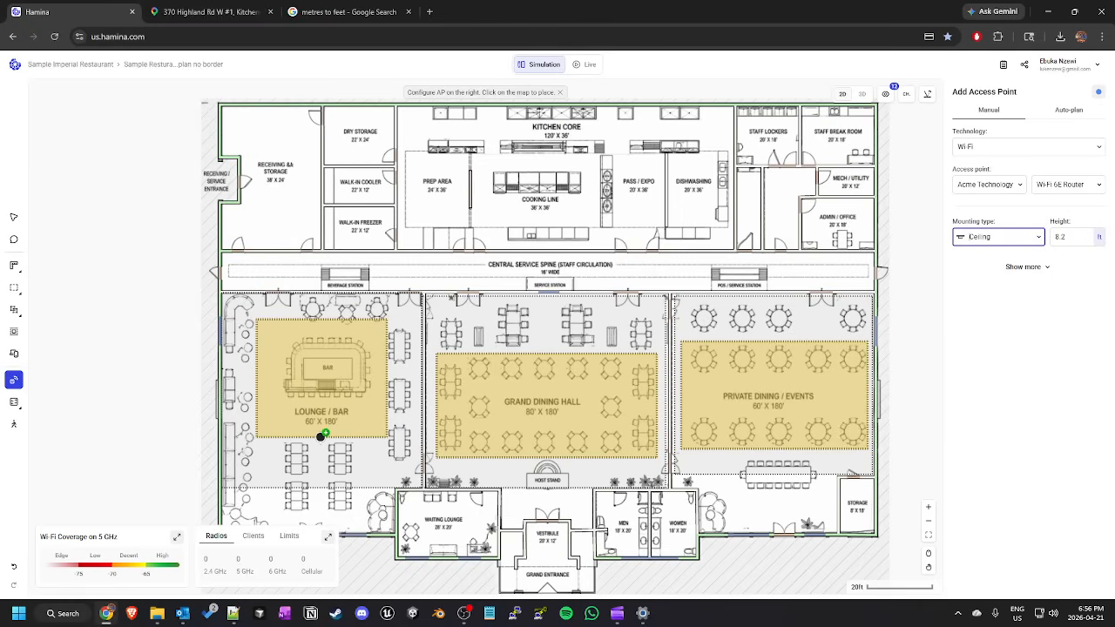
pyautogui.click(321, 435)
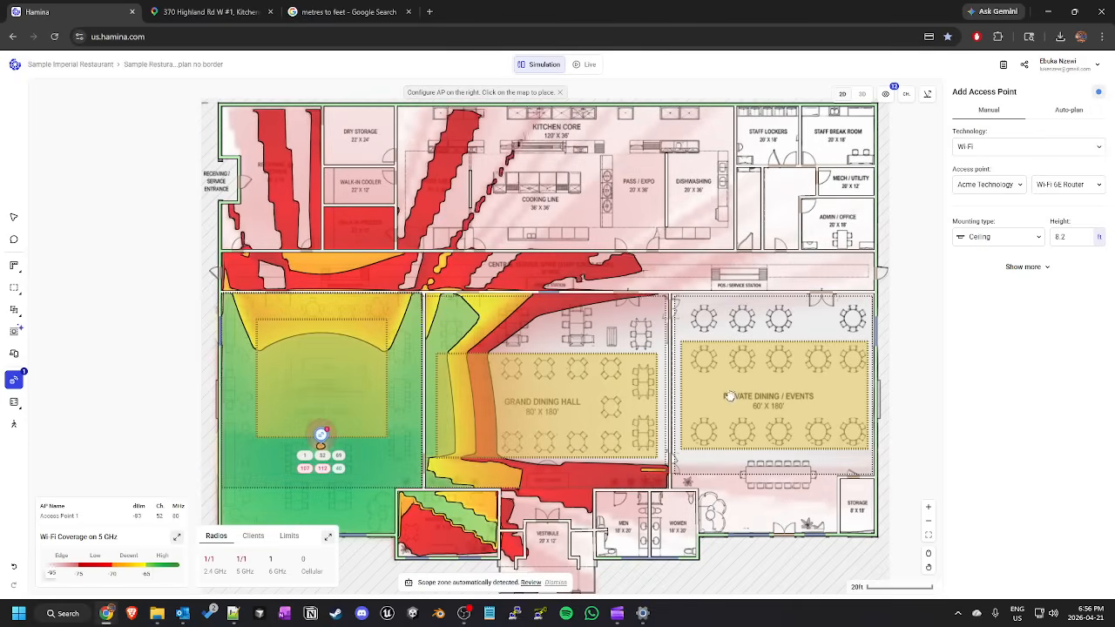
pyautogui.moveTo(14, 381)
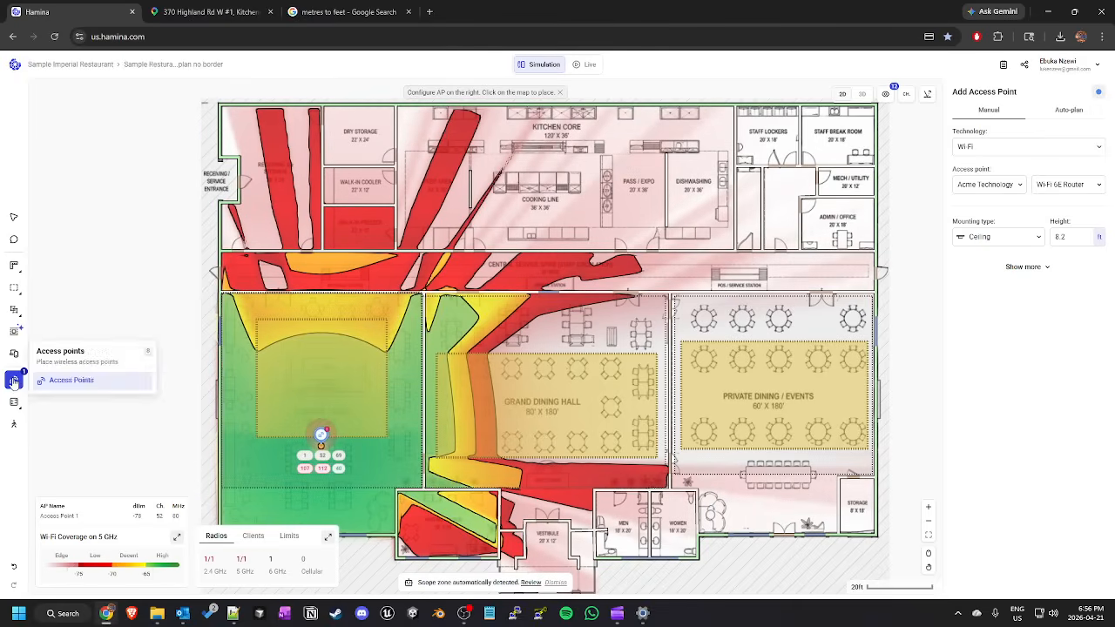
pyautogui.click(549, 416)
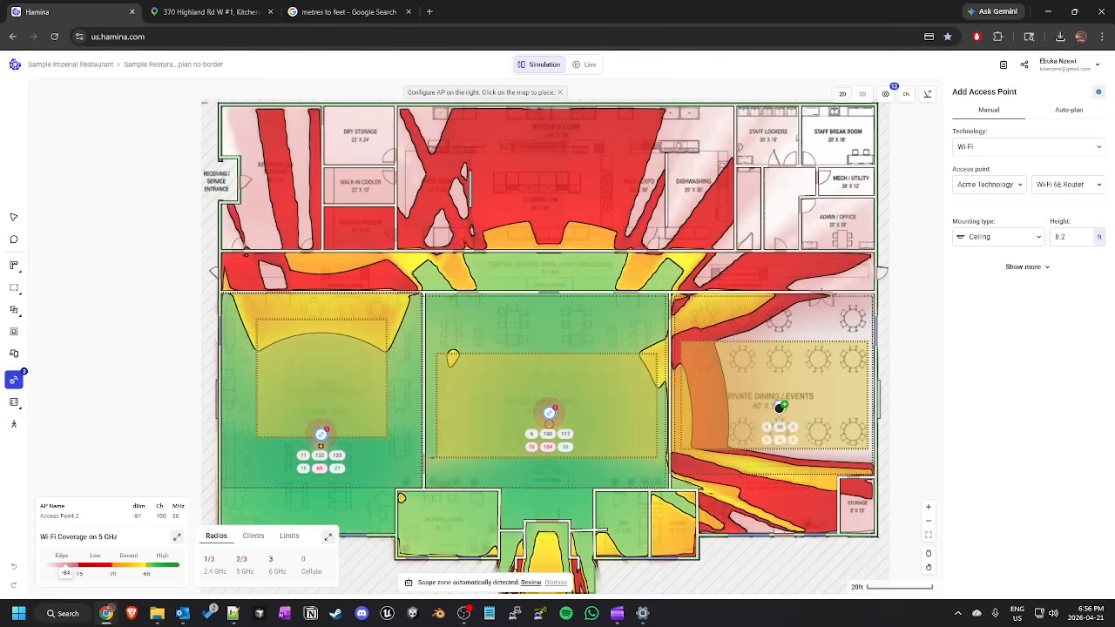
pyautogui.click(780, 407)
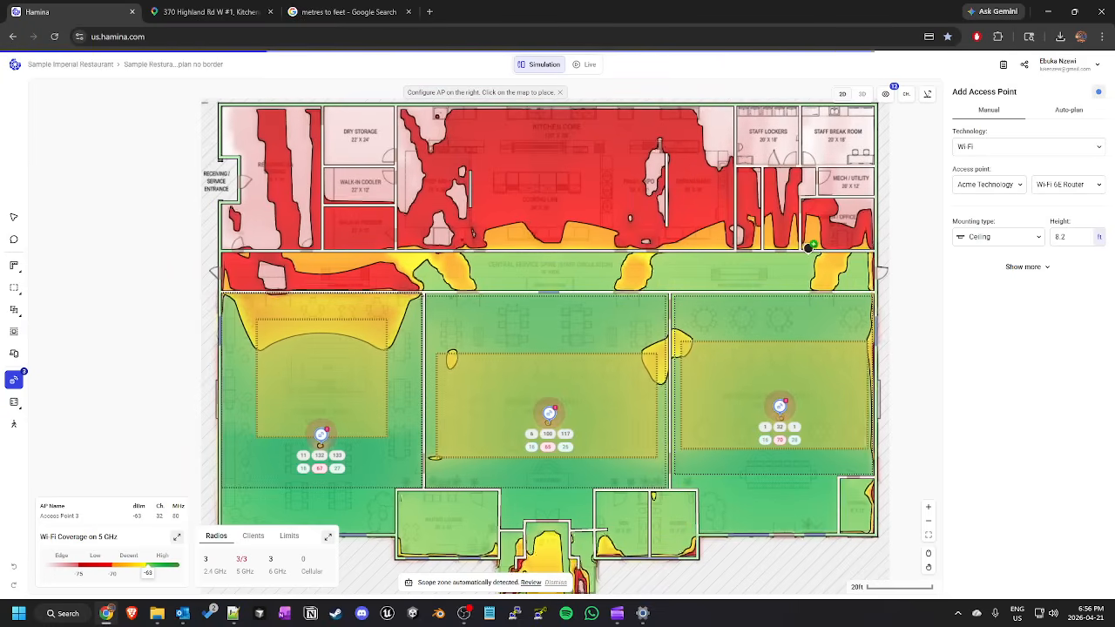
# Add access points in the hallway near Mech / Utility, in the Kitchen Core, and in the service spine outside the Lounge / Bar.
pyautogui.click(793, 168)
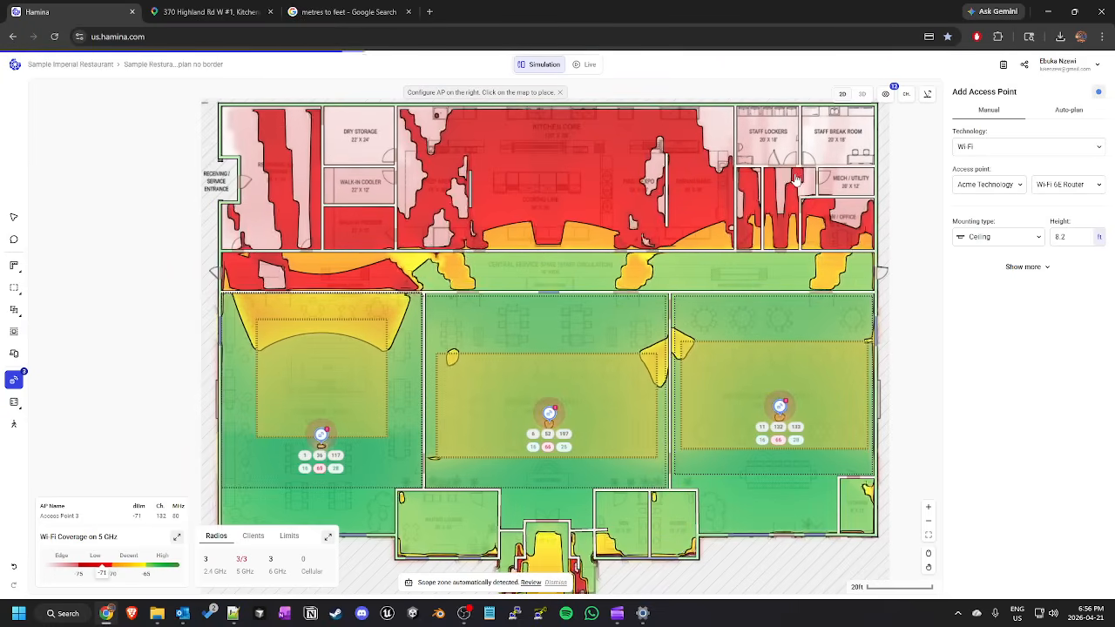
pyautogui.click(579, 158)
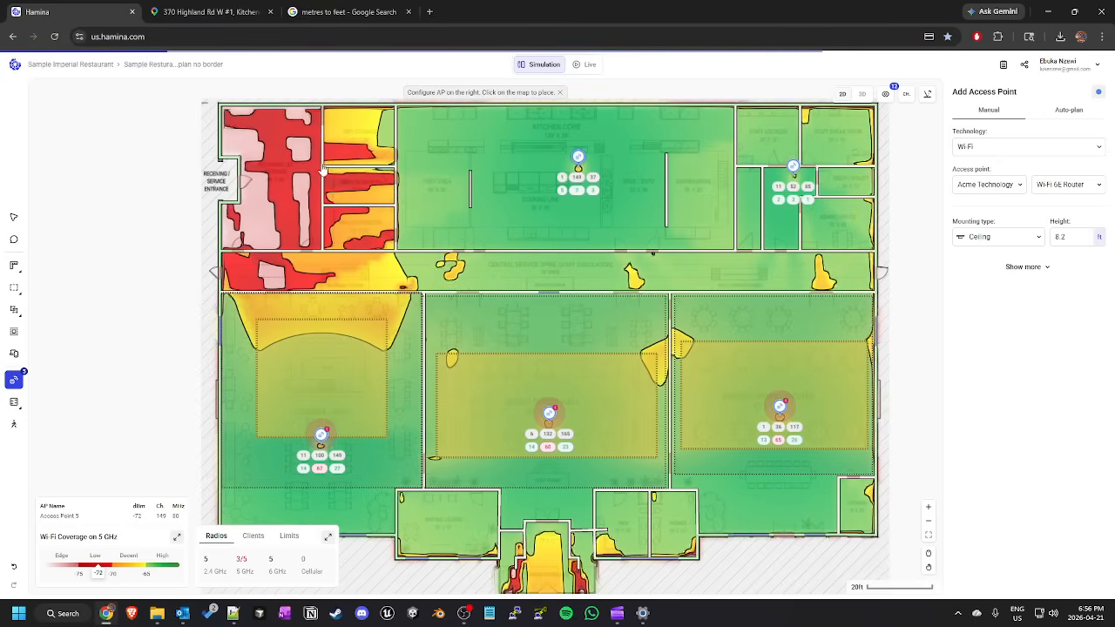
pyautogui.click(308, 268)
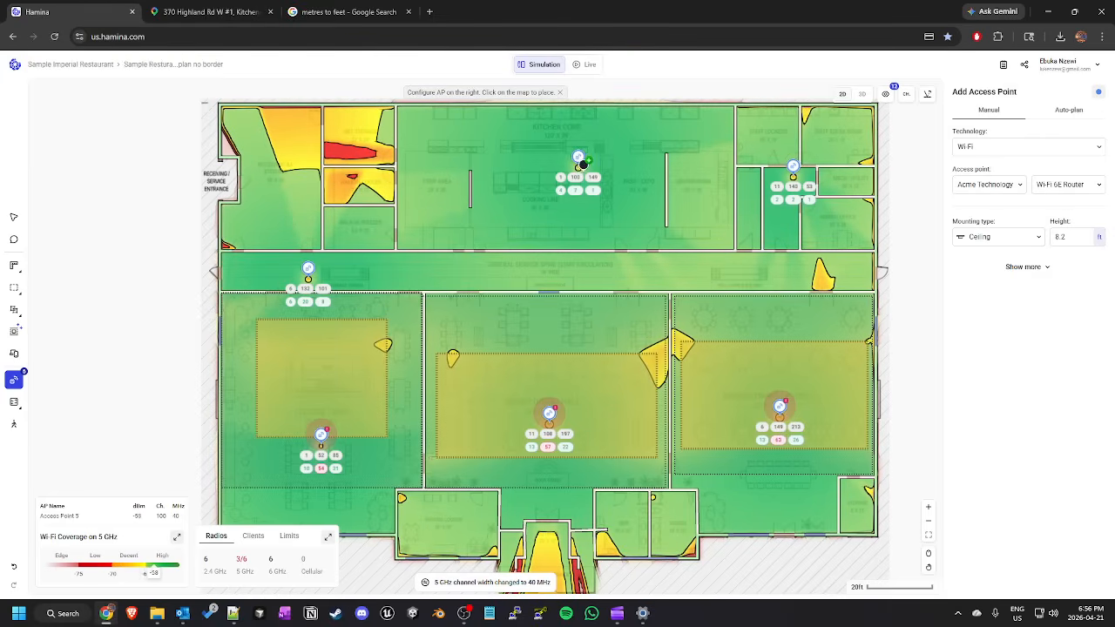
# Move the kitchen access point toward the Prep Area and add one in the service spine near the Grand Dining Hall and Private Dining wall.
pyautogui.moveTo(578, 158); pyautogui.dragTo(511, 157)
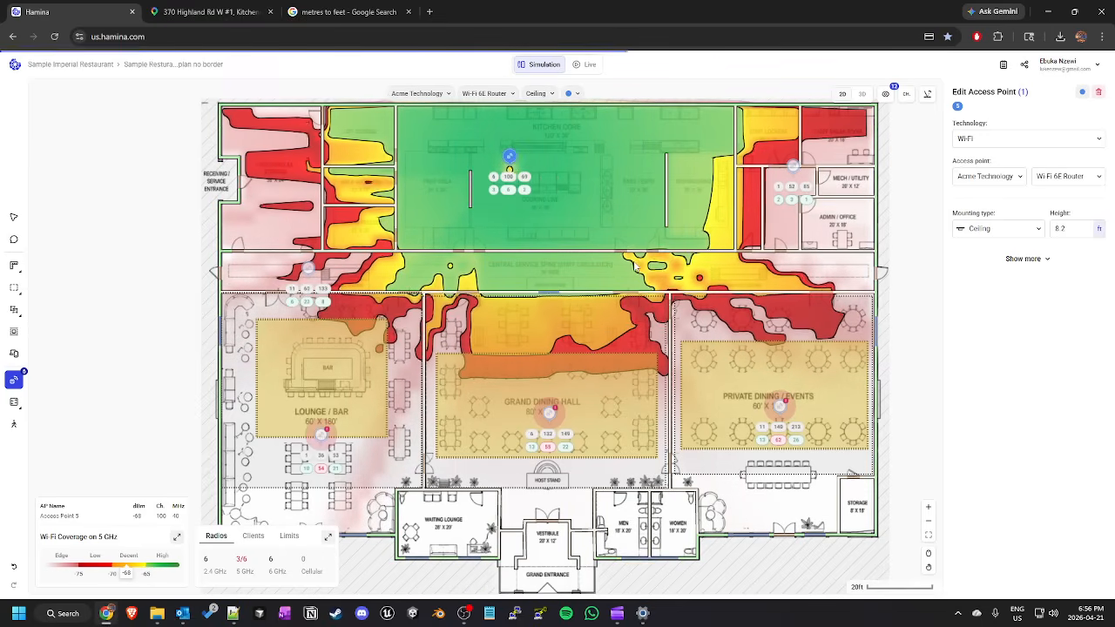
pyautogui.press('Escape')
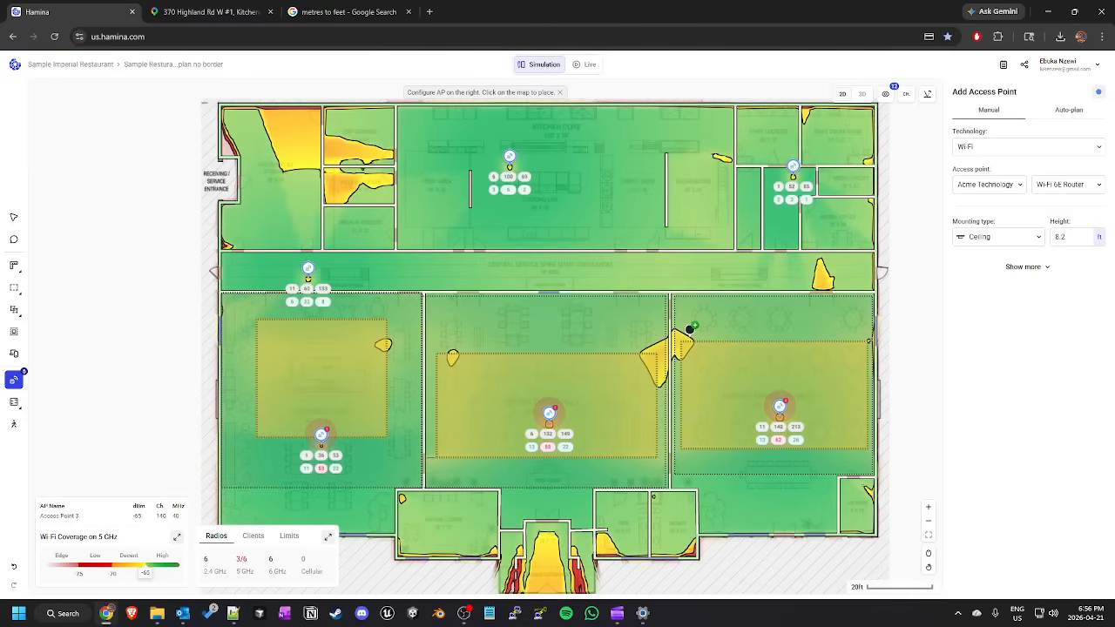
pyautogui.click(652, 266)
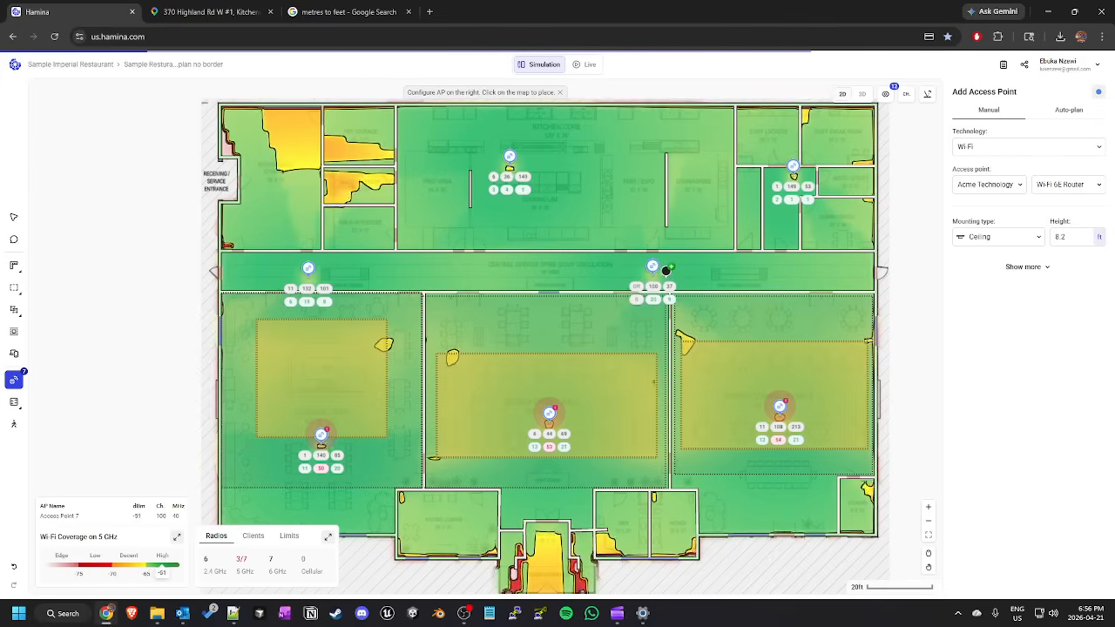
pyautogui.moveTo(656, 279); pyautogui.dragTo(668, 277)
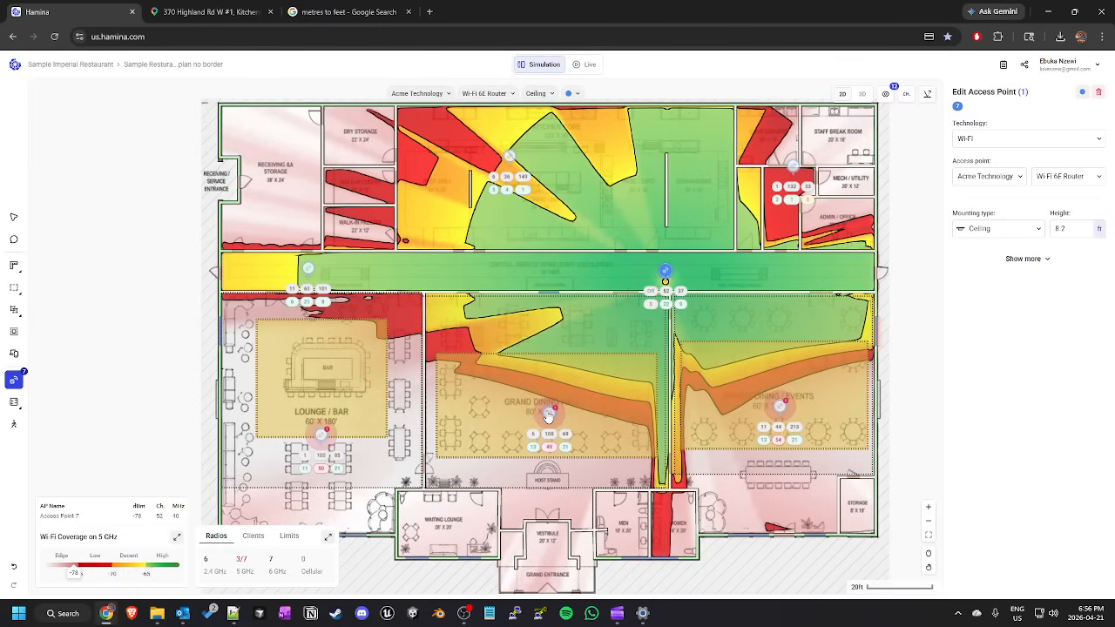
# Shift the Grand Dining Hall and Private Dining access points slightly toward the entrance side, and the Lounge / Bar one slightly toward the bar.
pyautogui.moveTo(547, 420); pyautogui.dragTo(545, 433)
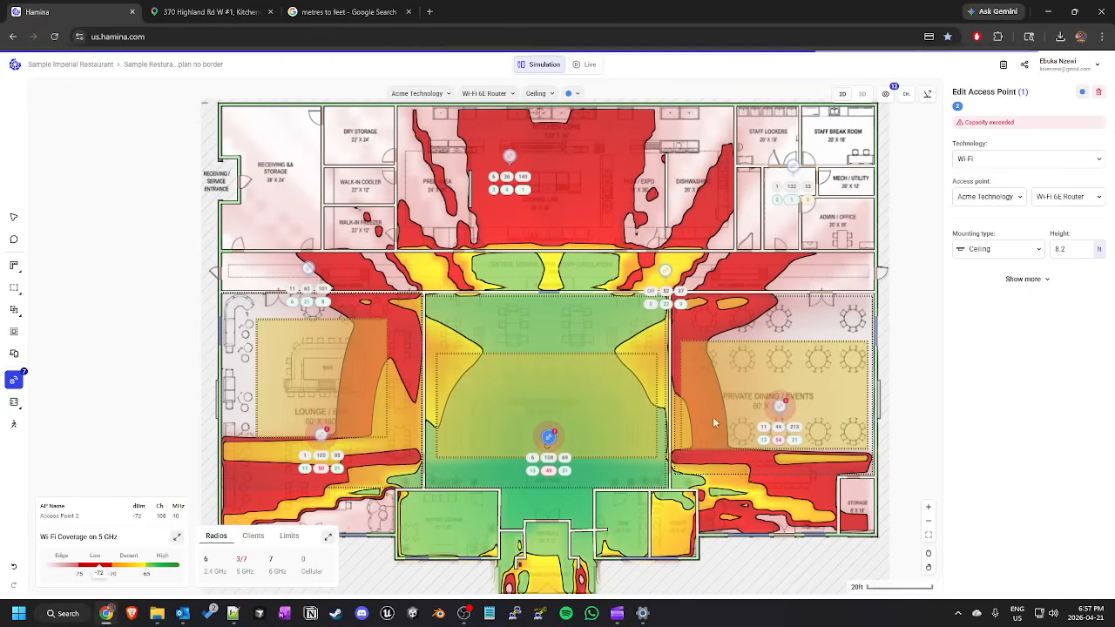
pyautogui.moveTo(777, 409); pyautogui.dragTo(778, 419)
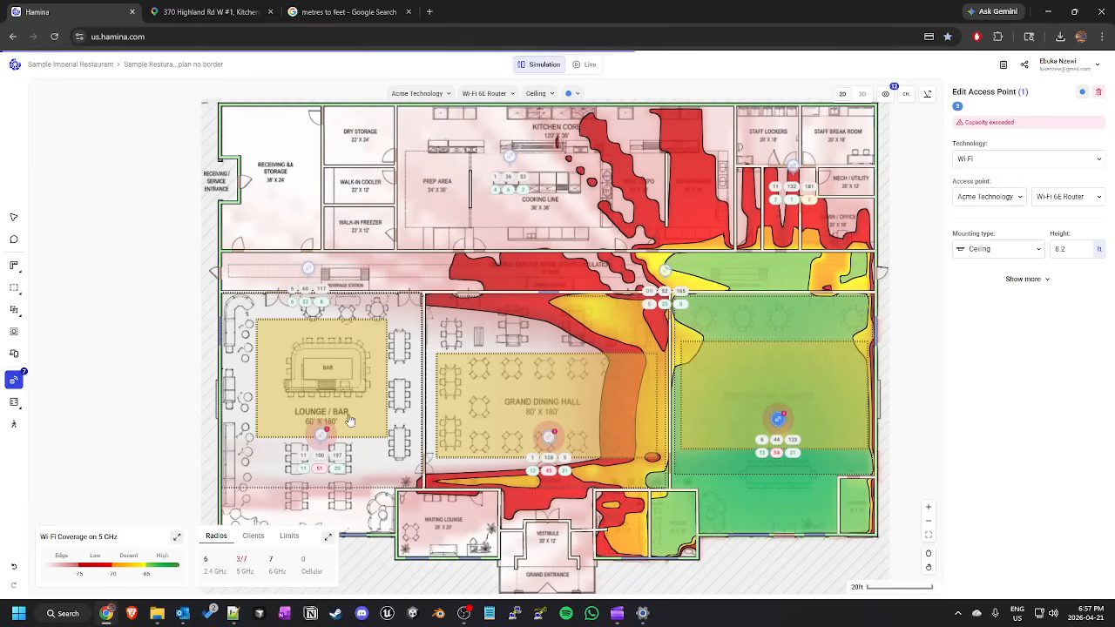
pyautogui.click(321, 433)
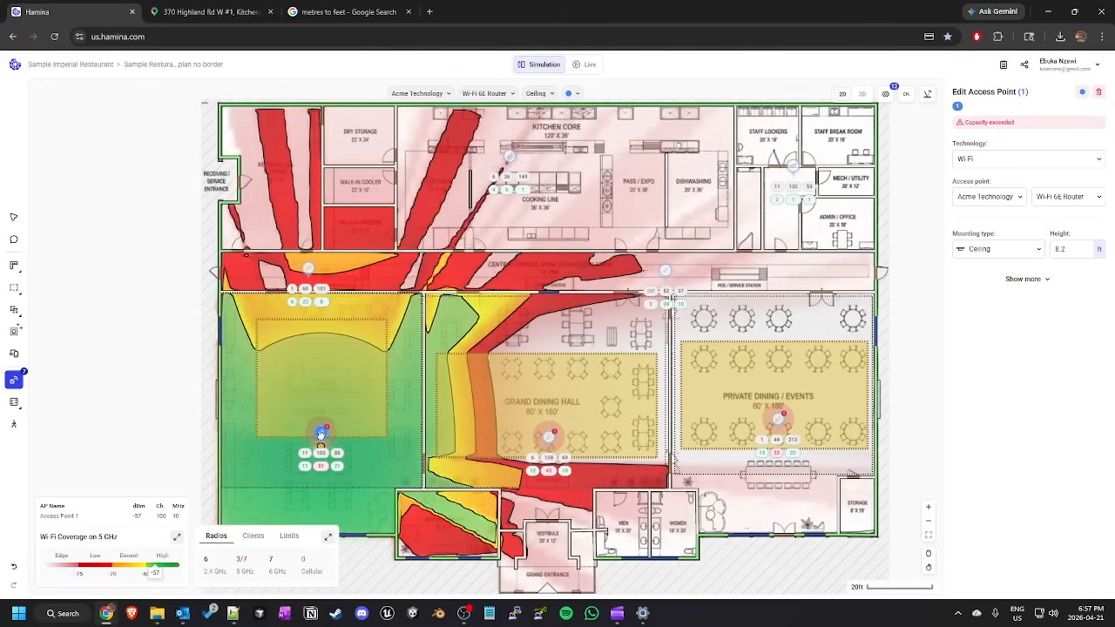
pyautogui.moveTo(321, 433); pyautogui.dragTo(322, 427)
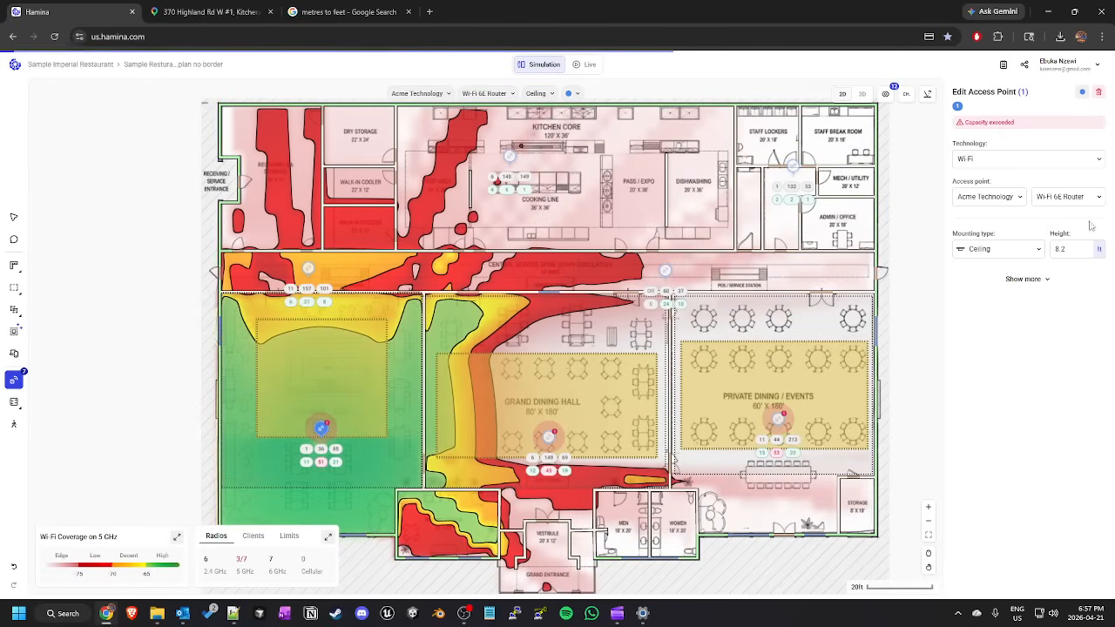
# Set the height of the Lounge / Bar, Grand Dining Hall and Private Dining / Events access points to 15 ft.
pyautogui.click(1069, 250)
pyautogui.doubleClick(1069, 250)
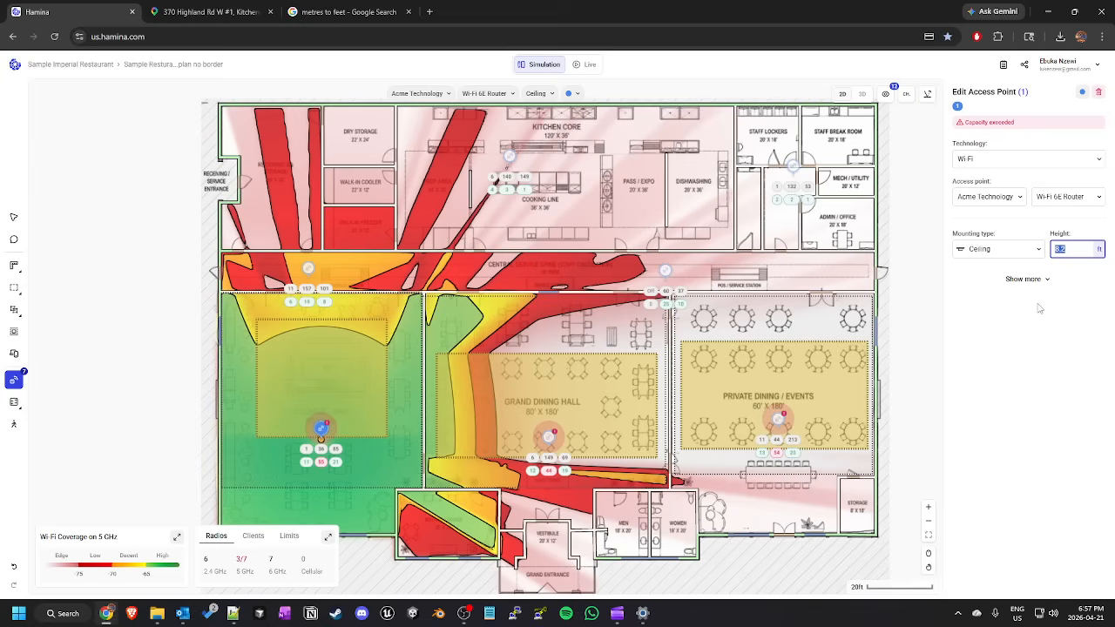
pyautogui.write('15')
pyautogui.click(546, 437)
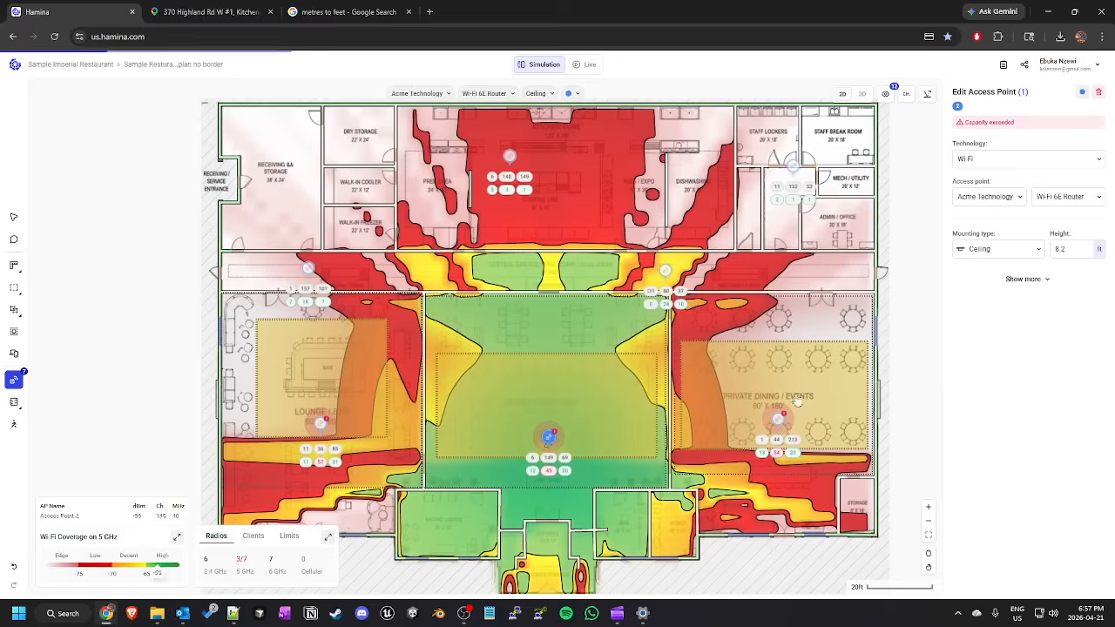
pyautogui.click(1065, 249)
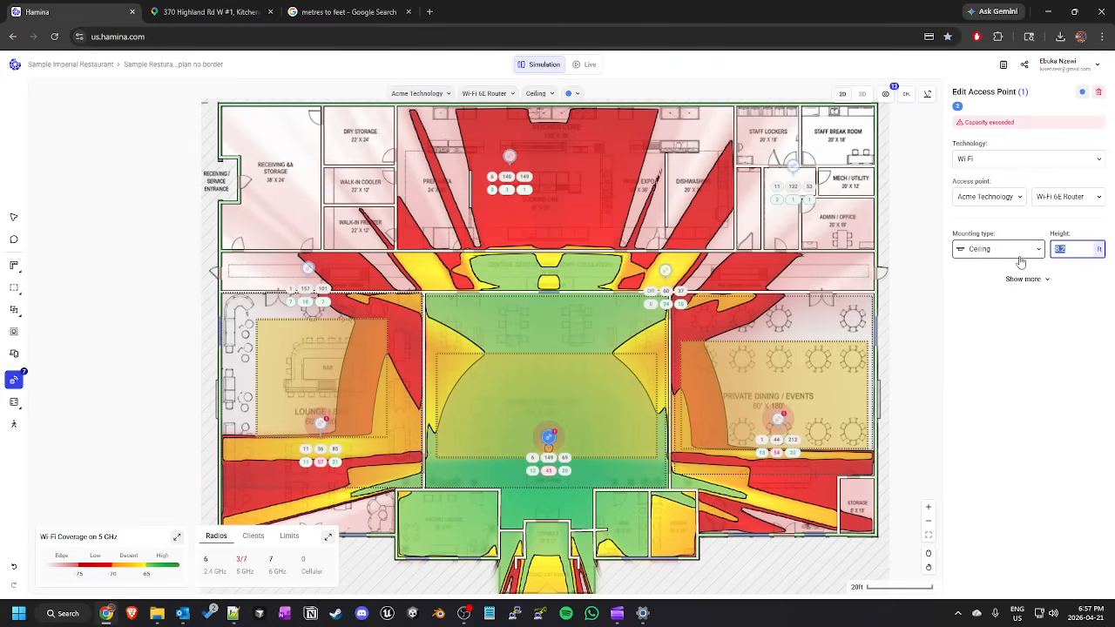
pyautogui.write('13')
pyautogui.click(778, 422)
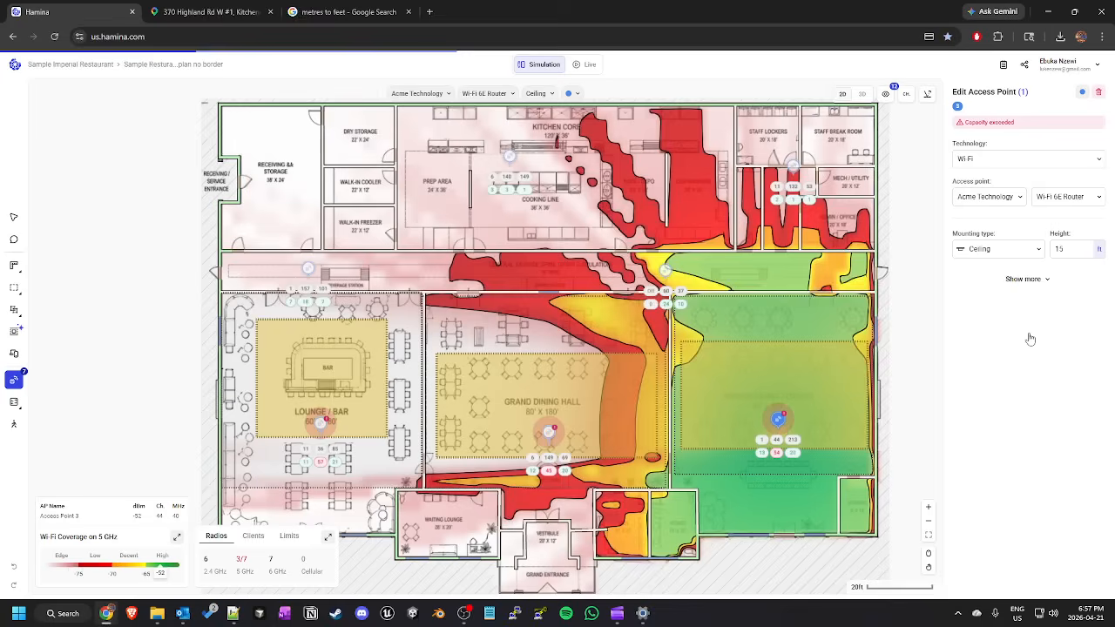
pyautogui.click(1081, 252)
pyautogui.write('15')
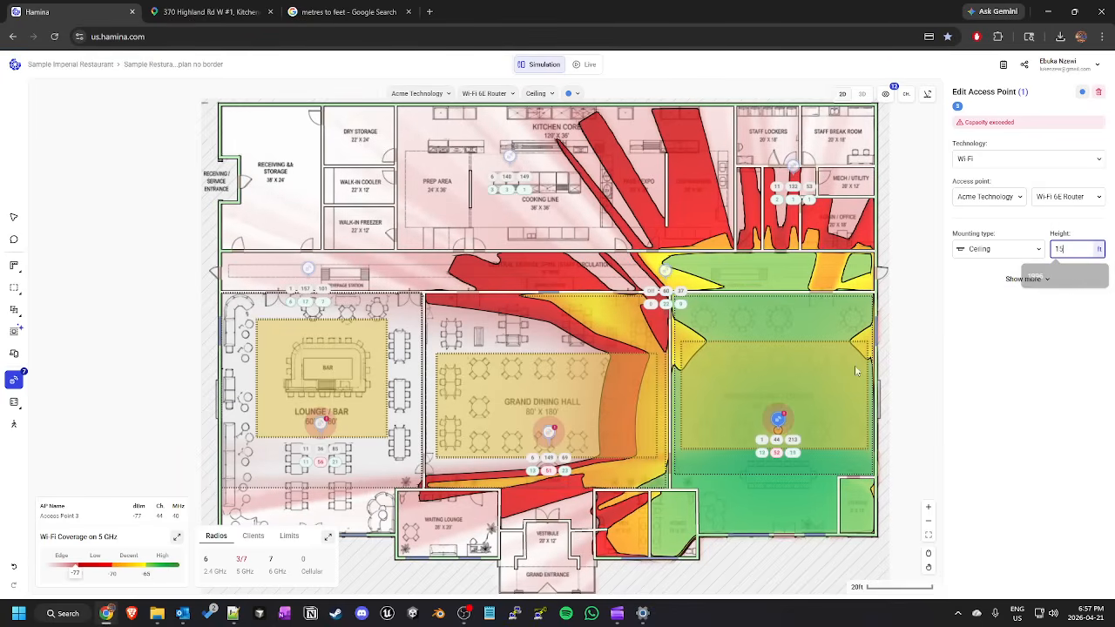
# Set the height of the service spine access point near the Private Dining wall to 15 ft and expand its additional settings.
pyautogui.click(549, 432)
pyautogui.click(665, 270)
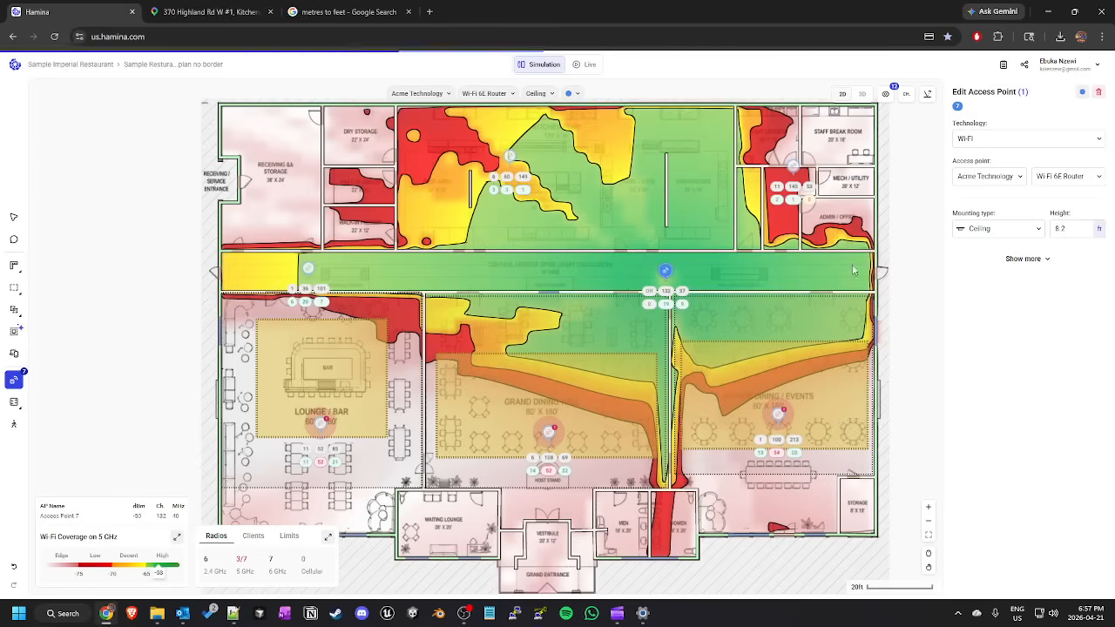
pyautogui.click(1068, 228)
pyautogui.write('15')
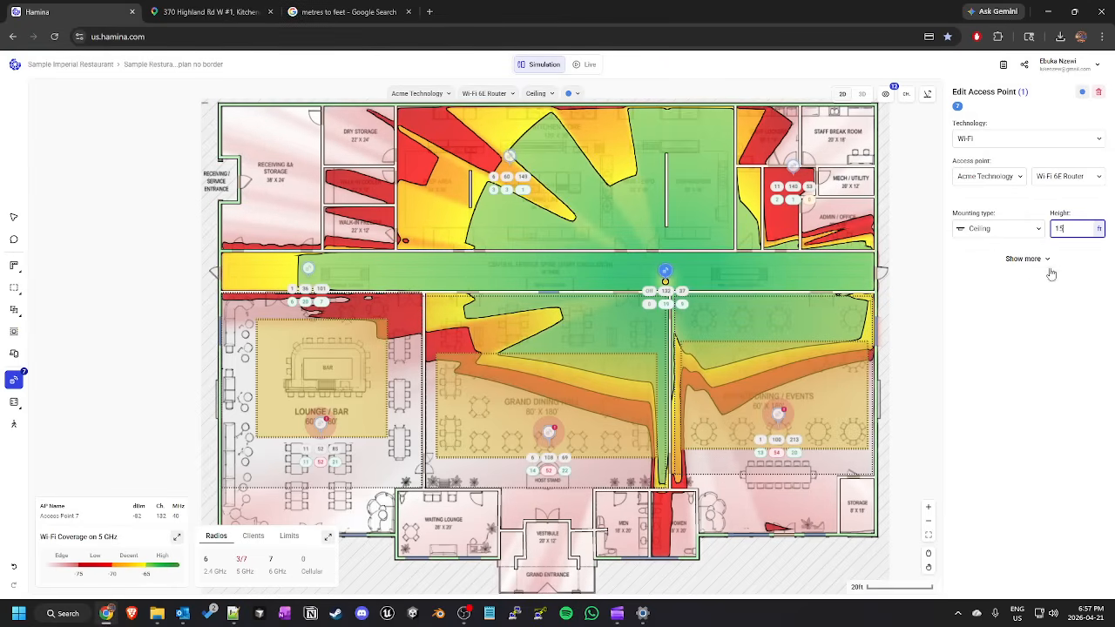
pyautogui.click(1027, 260)
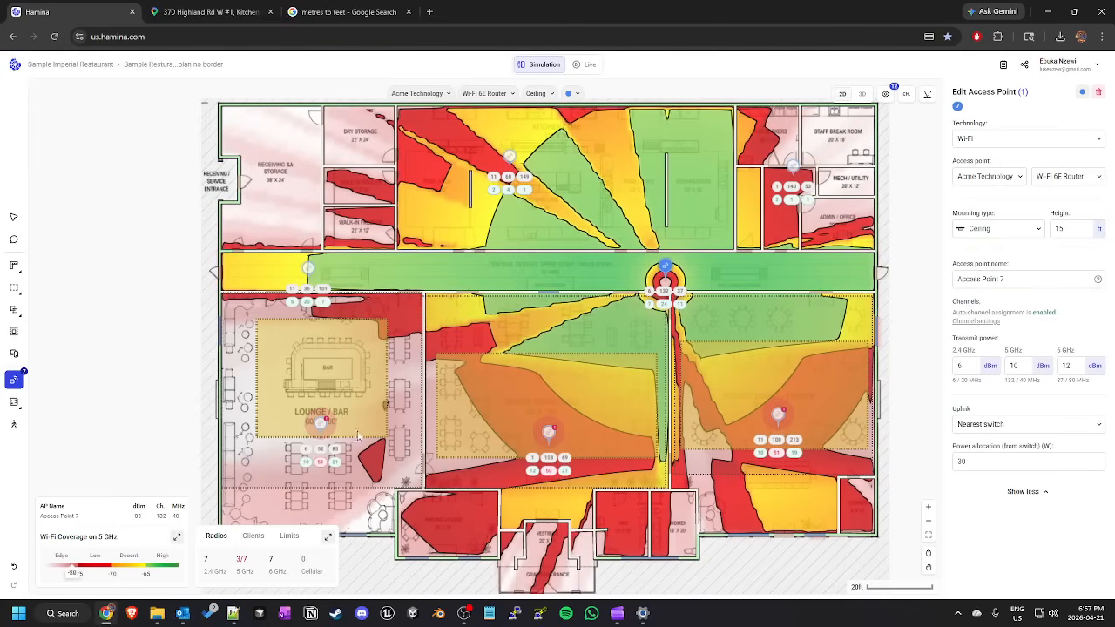
# Delete the access points in the Lounge / Bar, the service spine near the bar, the Grand Dining Hall and Private Dining / Events.
pyautogui.click(321, 429)
pyautogui.click(337, 451)
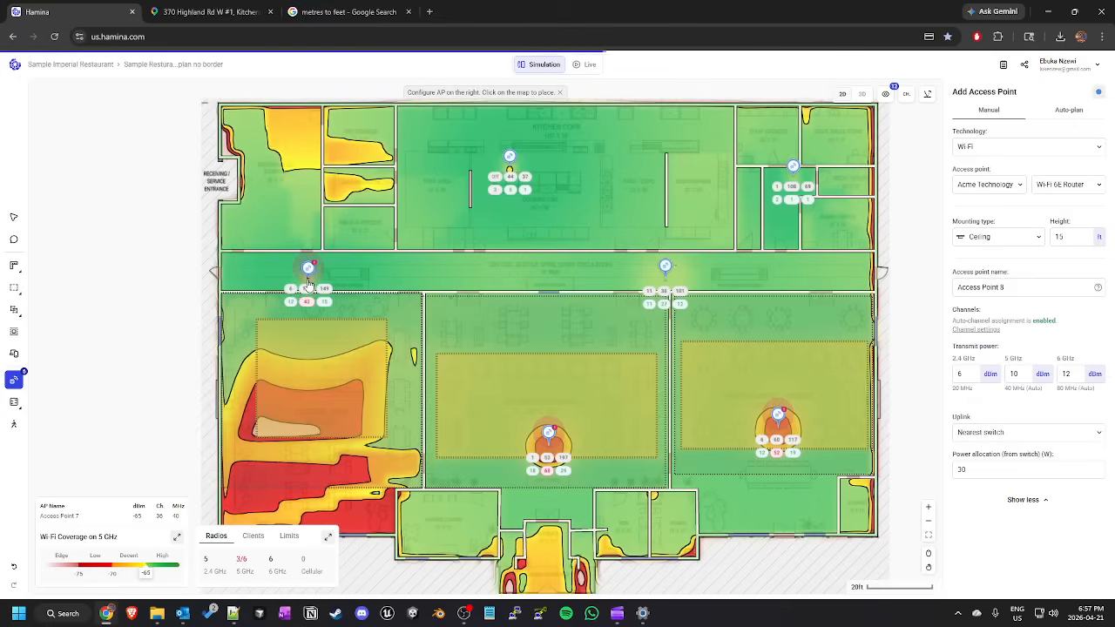
pyautogui.click(309, 269)
pyautogui.click(322, 294)
pyautogui.click(548, 433)
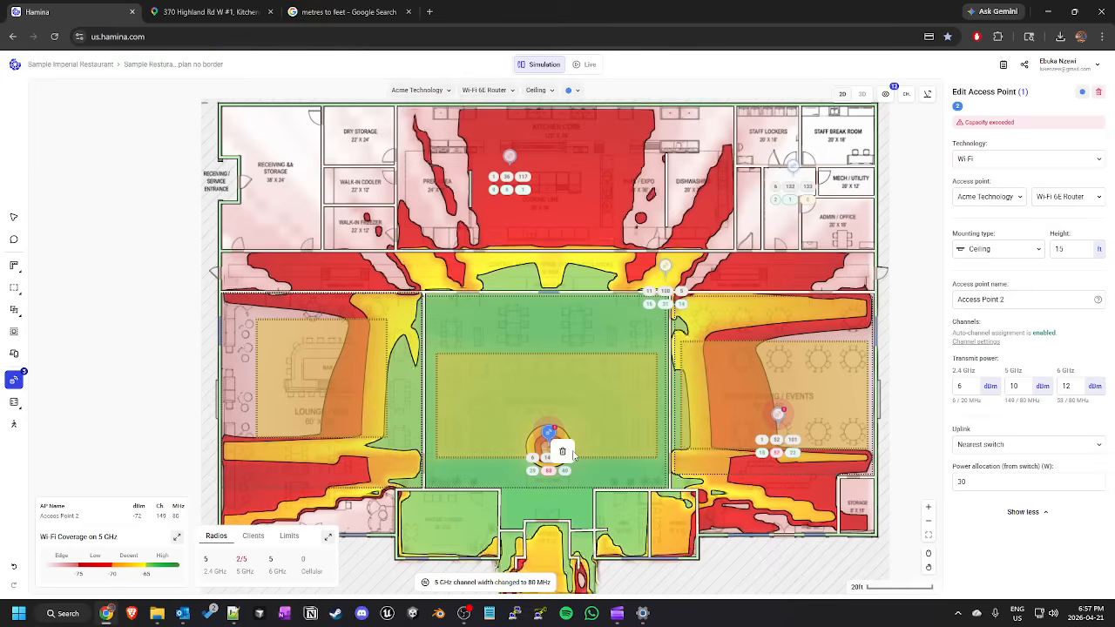
pyautogui.click(563, 452)
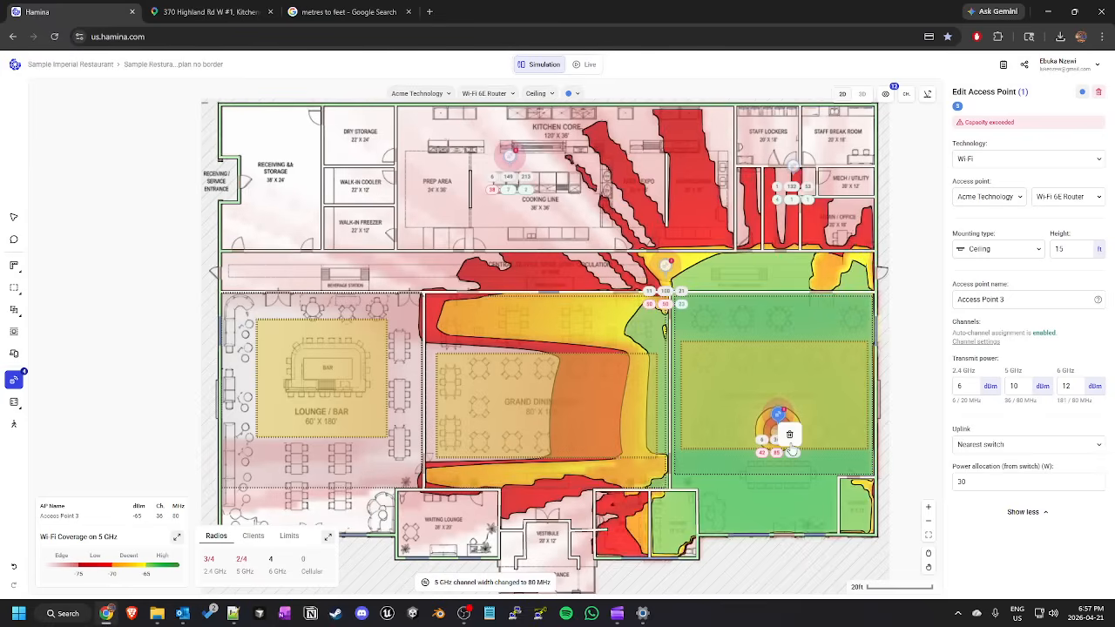
pyautogui.click(789, 434)
# Delete the remaining access points in the service spine, the corridor beside the Admin / Office room and the kitchen.
pyautogui.click(666, 267)
pyautogui.click(684, 286)
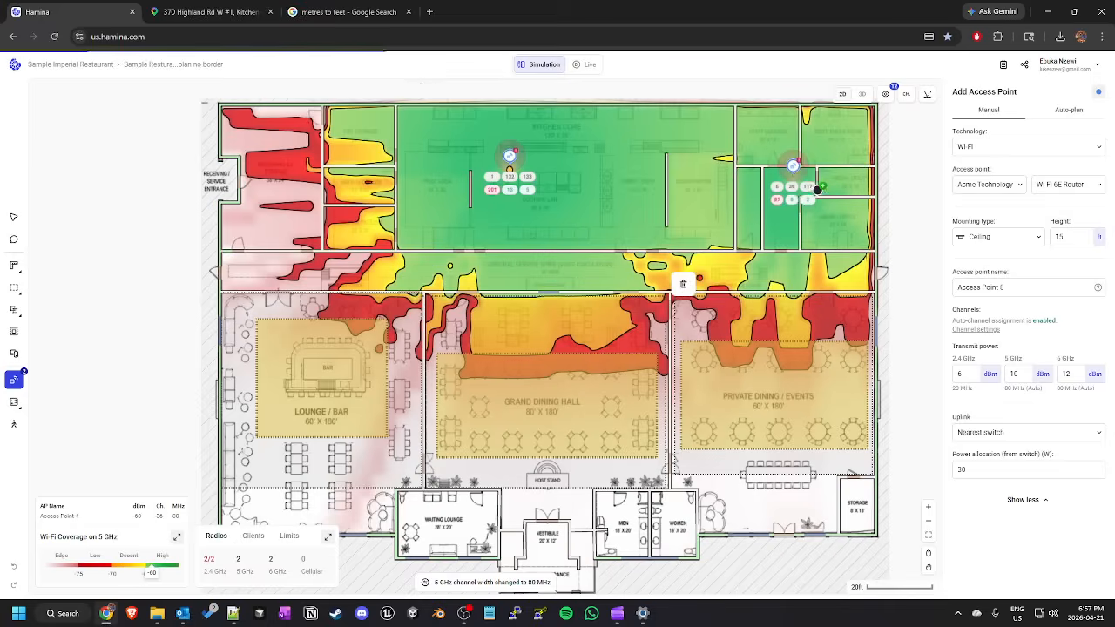
pyautogui.click(793, 165)
pyautogui.click(808, 197)
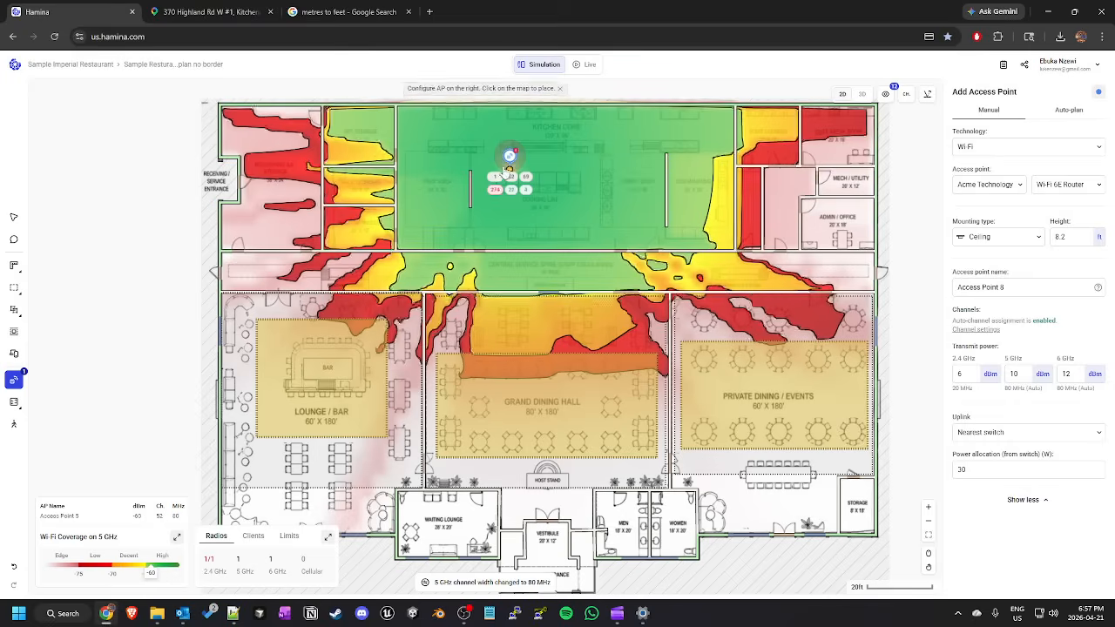
pyautogui.click(509, 169)
pyautogui.click(520, 177)
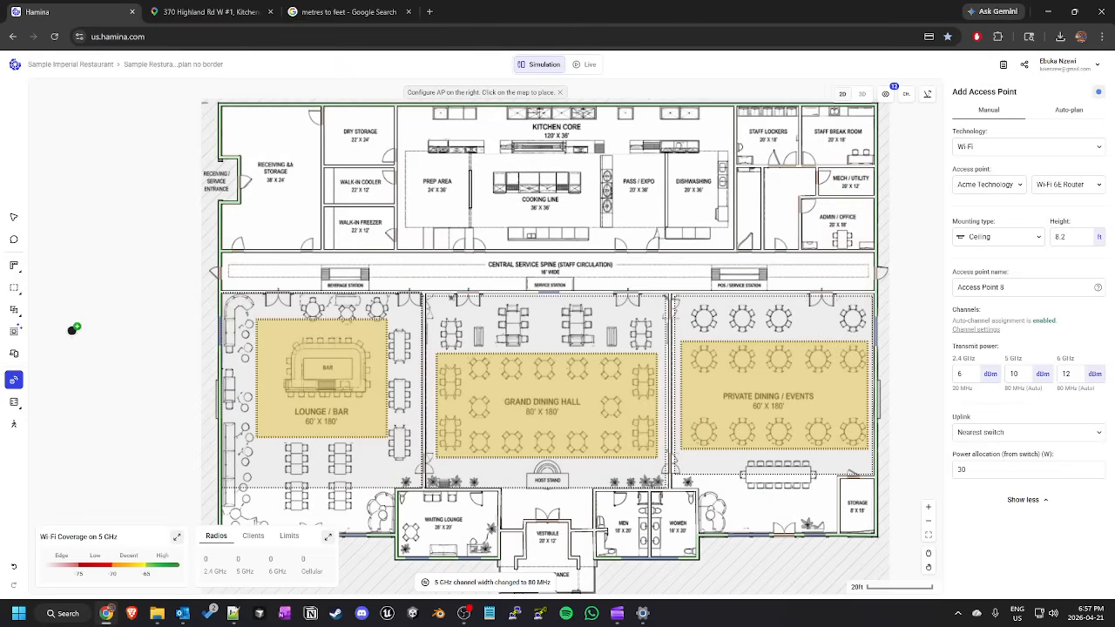
# Set the manufacturer for new Wi-Fi access points to Ubiquiti.
pyautogui.click(13, 379)
pyautogui.click(61, 377)
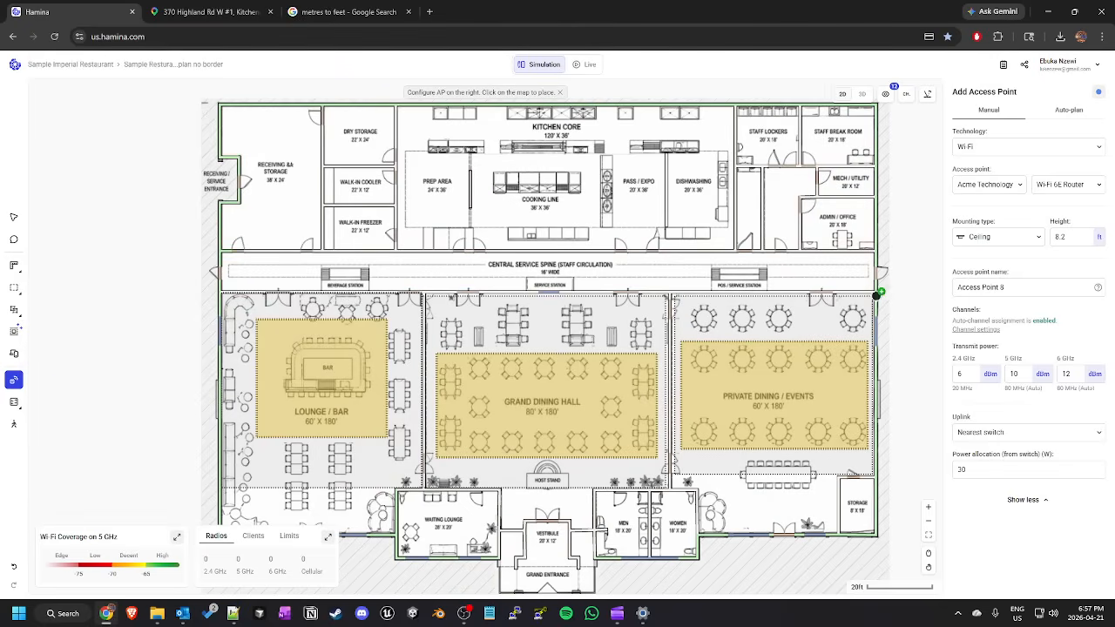
pyautogui.click(1003, 148)
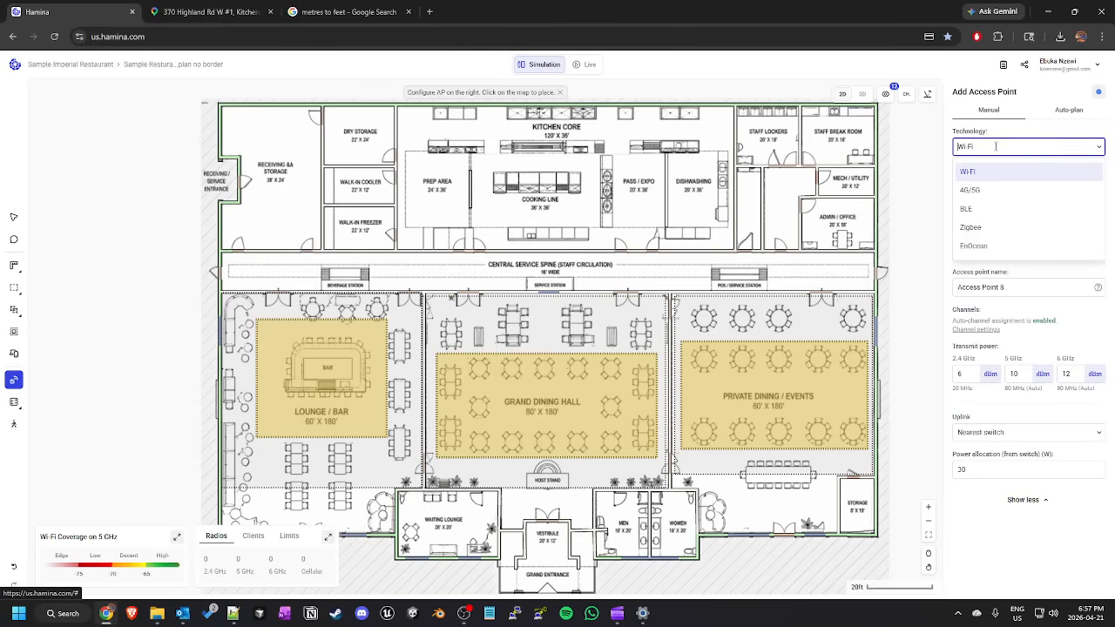
pyautogui.click(996, 147)
pyautogui.click(1009, 186)
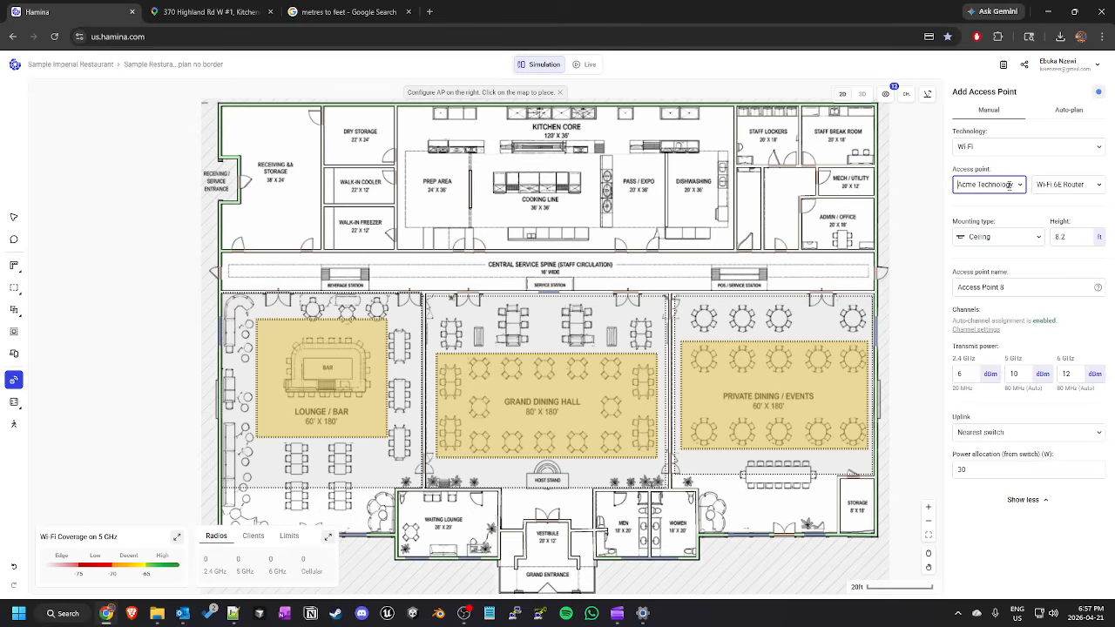
pyautogui.scroll(-8, 1000, 229)
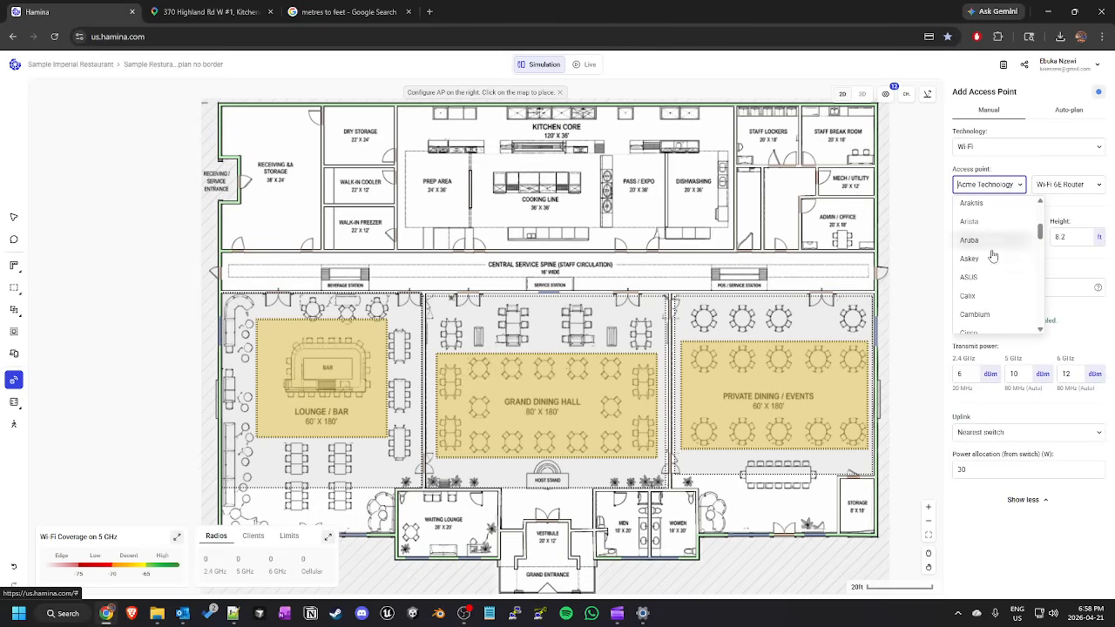
pyautogui.scroll(2, 994, 262)
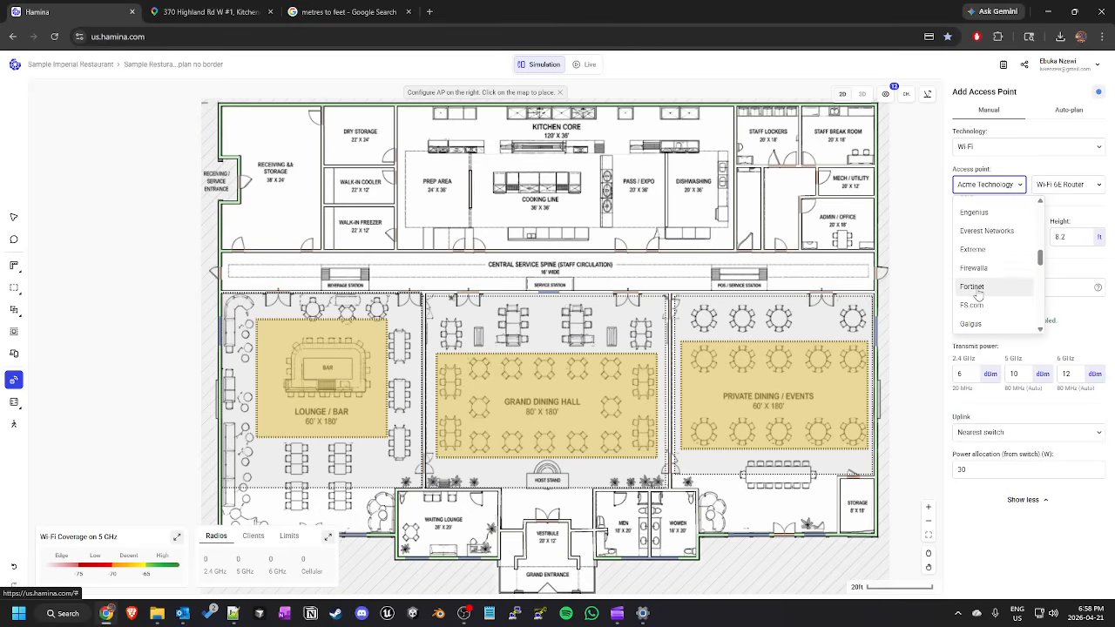
pyautogui.scroll(-2, 979, 296)
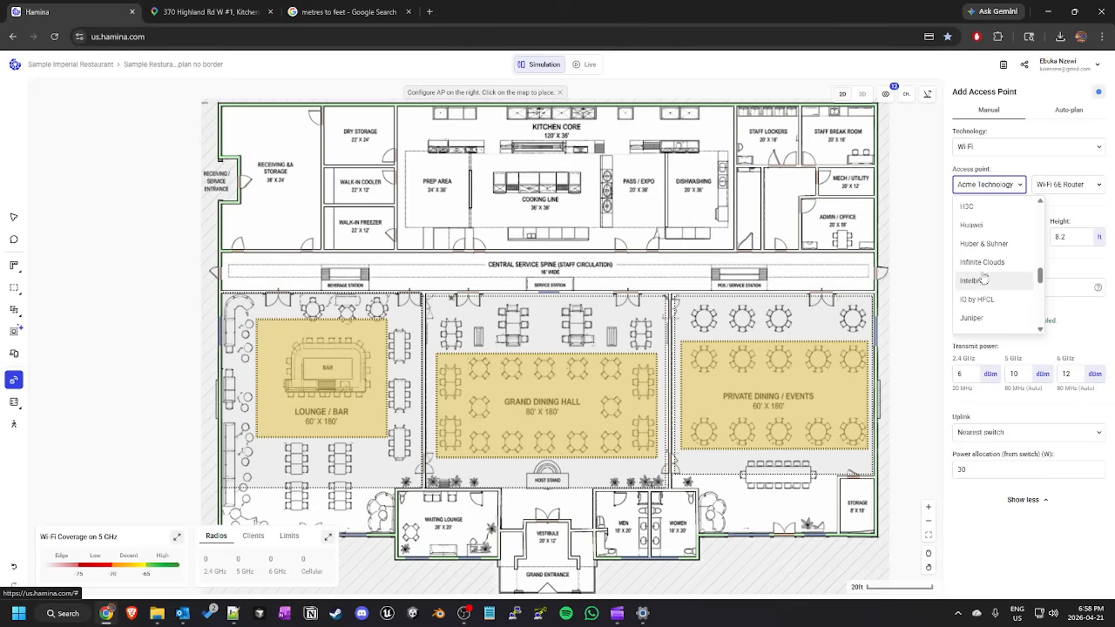
pyautogui.scroll(-5, 978, 261)
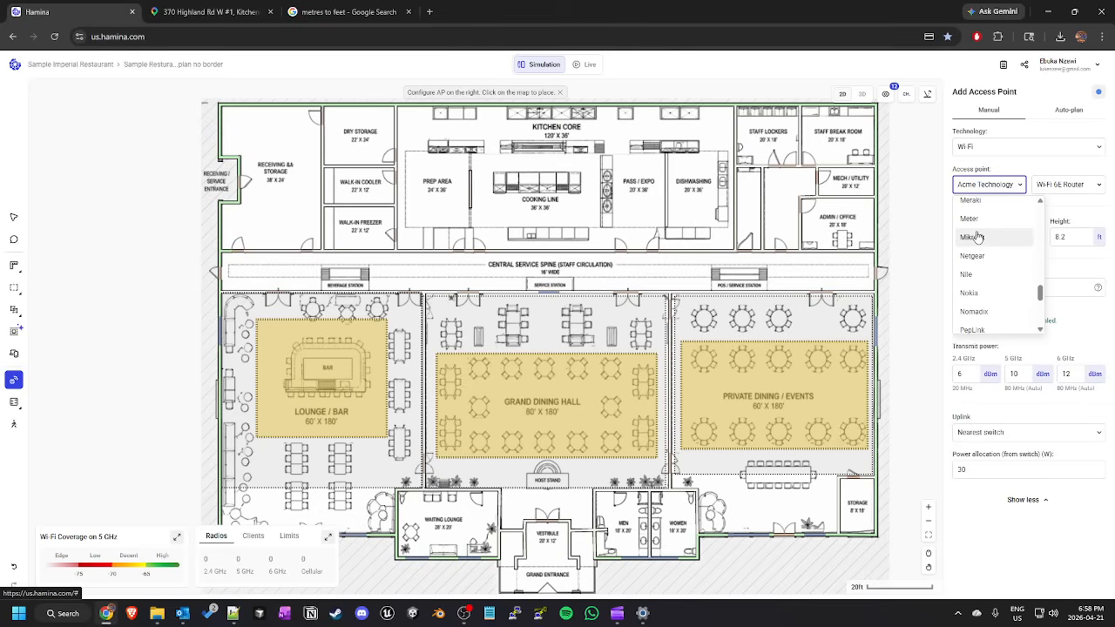
pyautogui.scroll(-3, 977, 241)
pyautogui.scroll(-1, 974, 245)
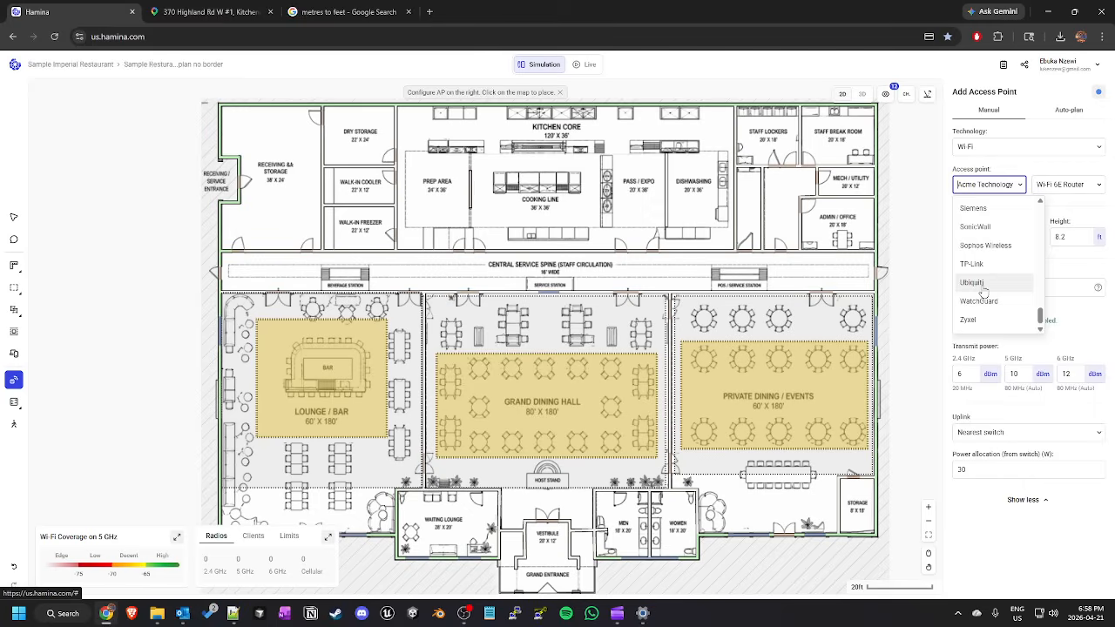
pyautogui.scroll(4, 982, 291)
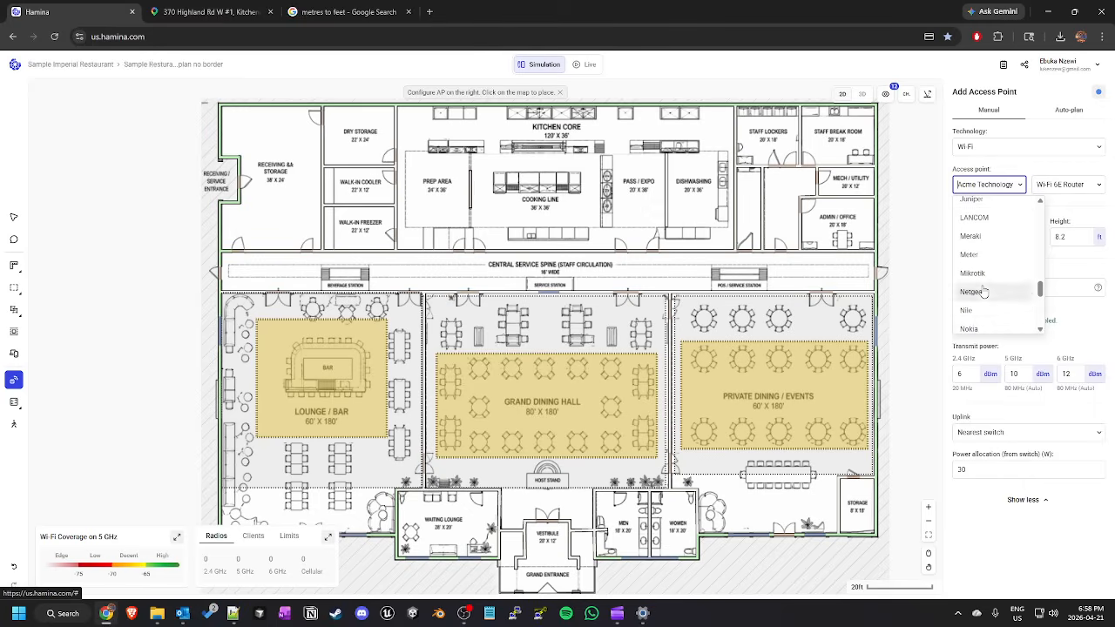
pyautogui.scroll(4, 982, 292)
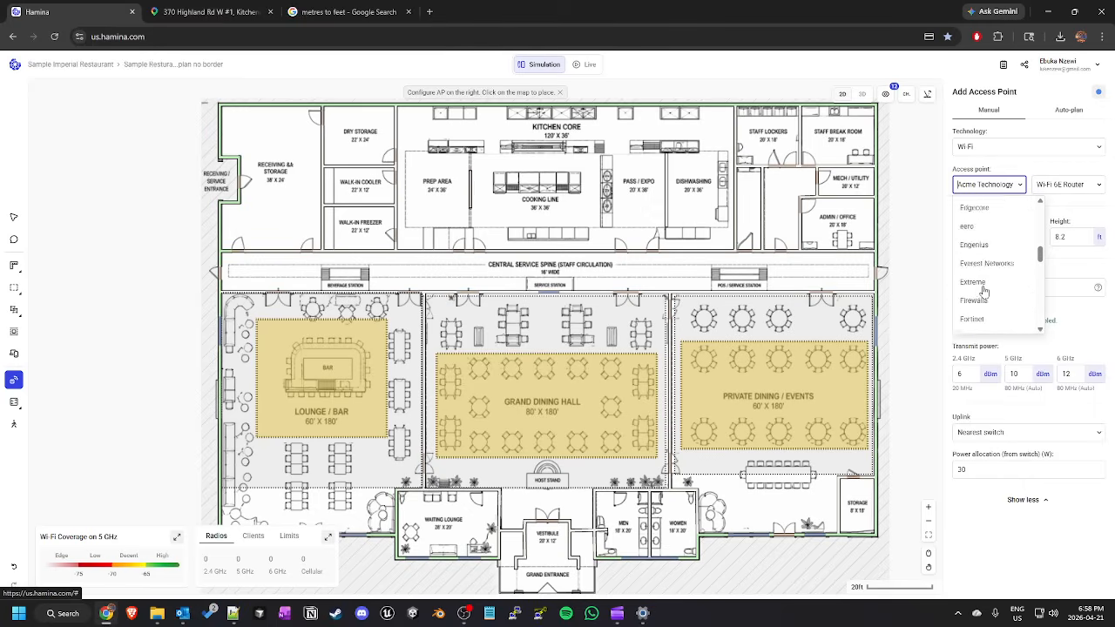
pyautogui.scroll(-5, 985, 291)
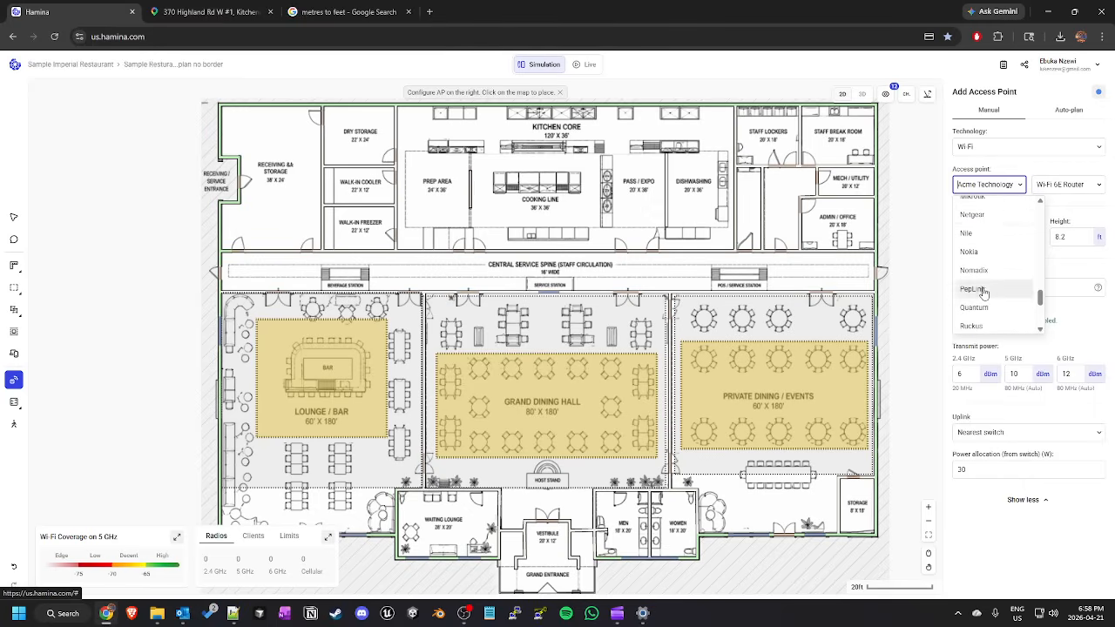
pyautogui.scroll(-5, 984, 292)
pyautogui.click(983, 288)
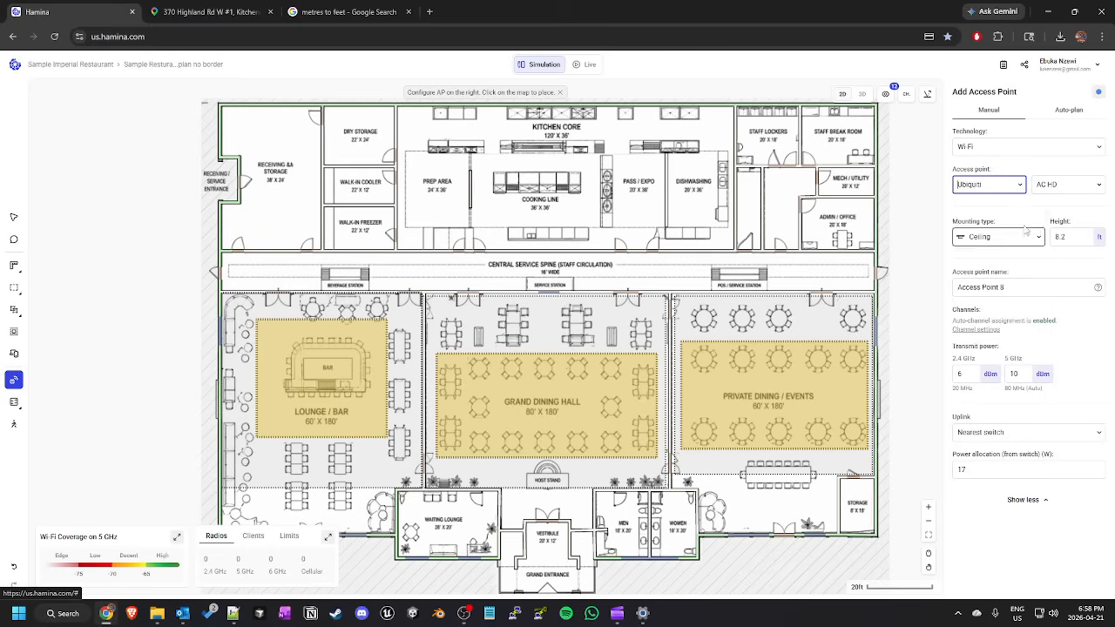
# Choose the U7 Lite model with ceiling mounting for the new access points.
pyautogui.click(1048, 187)
pyautogui.scroll(-3, 1054, 261)
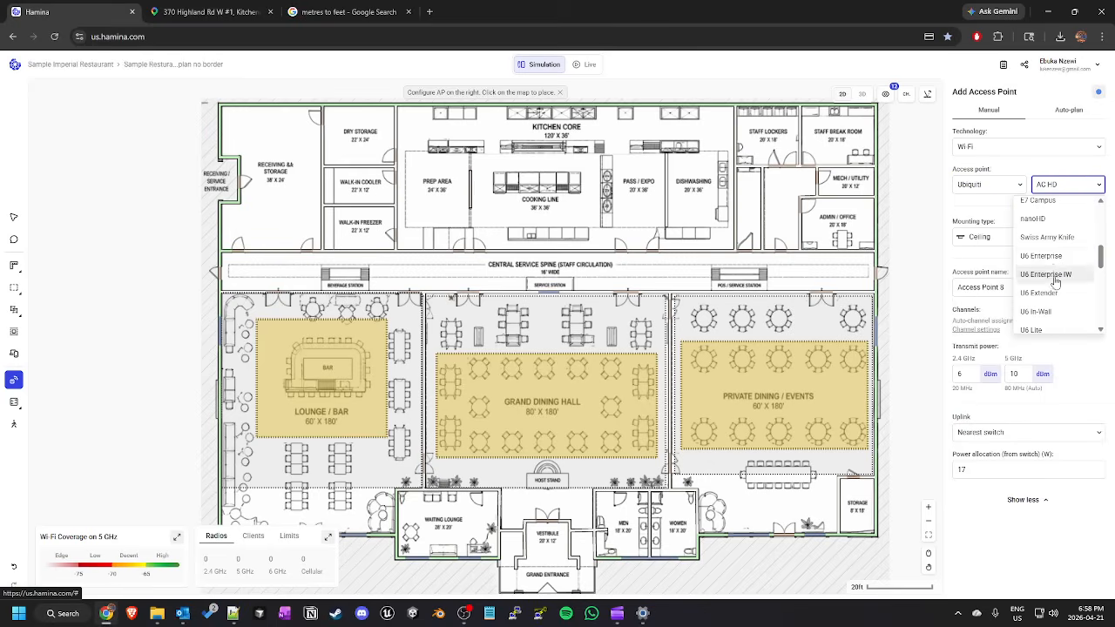
pyautogui.scroll(-3, 1056, 282)
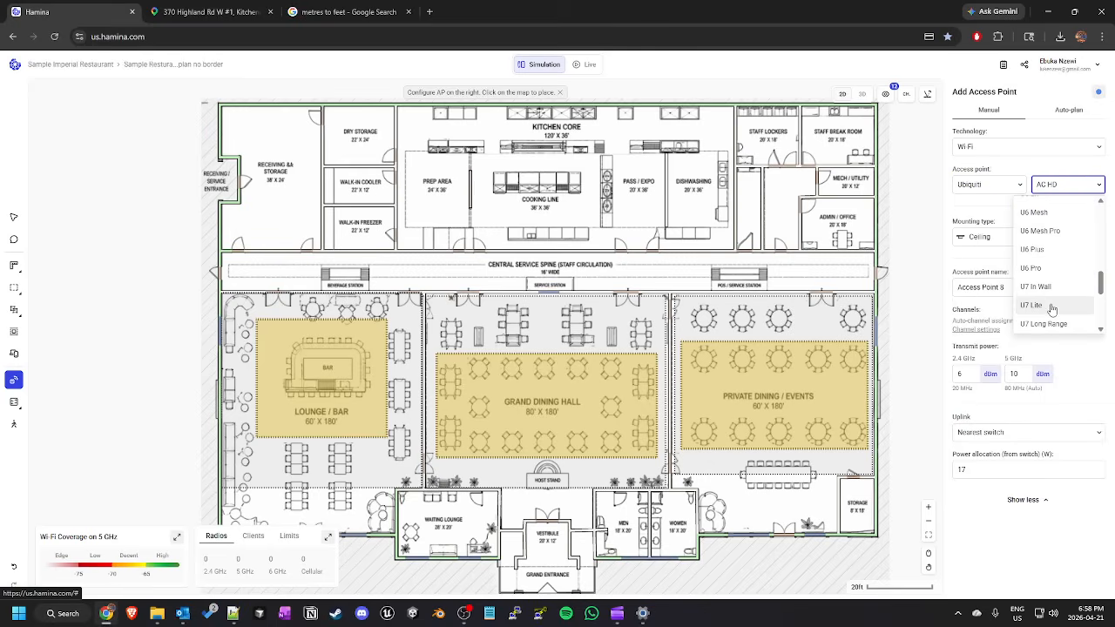
pyautogui.click(1052, 309)
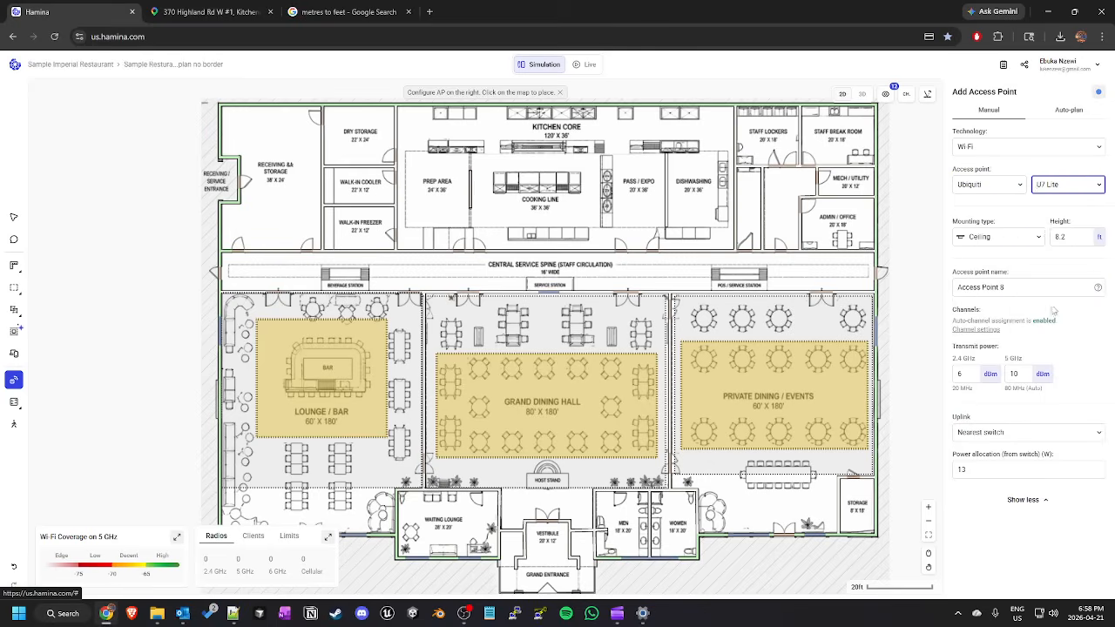
pyautogui.click(1033, 236)
pyautogui.click(1011, 264)
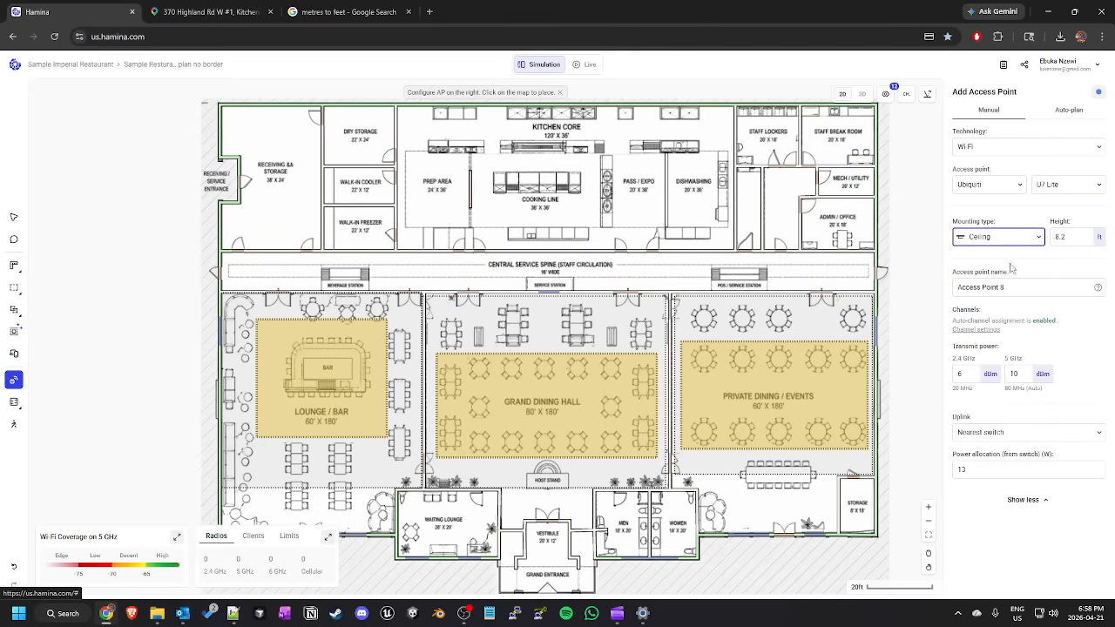
# Set the mounting height of the new access points to 15 ft.
pyautogui.click(1069, 237)
pyautogui.press('BackSpace')
pyautogui.press('BackSpace')
pyautogui.press('BackSpace')
pyautogui.write('15')
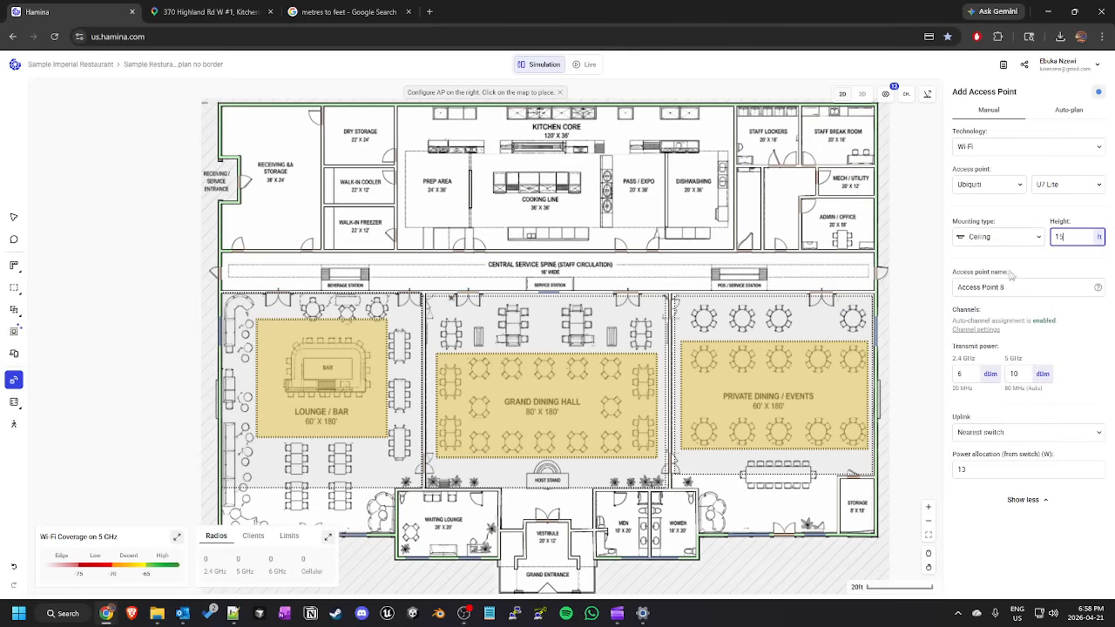
# Set the new access points' transmit power to 15 dBm on 5 GHz and 7 dBm on 2.4 GHz.
pyautogui.doubleClick(1013, 374)
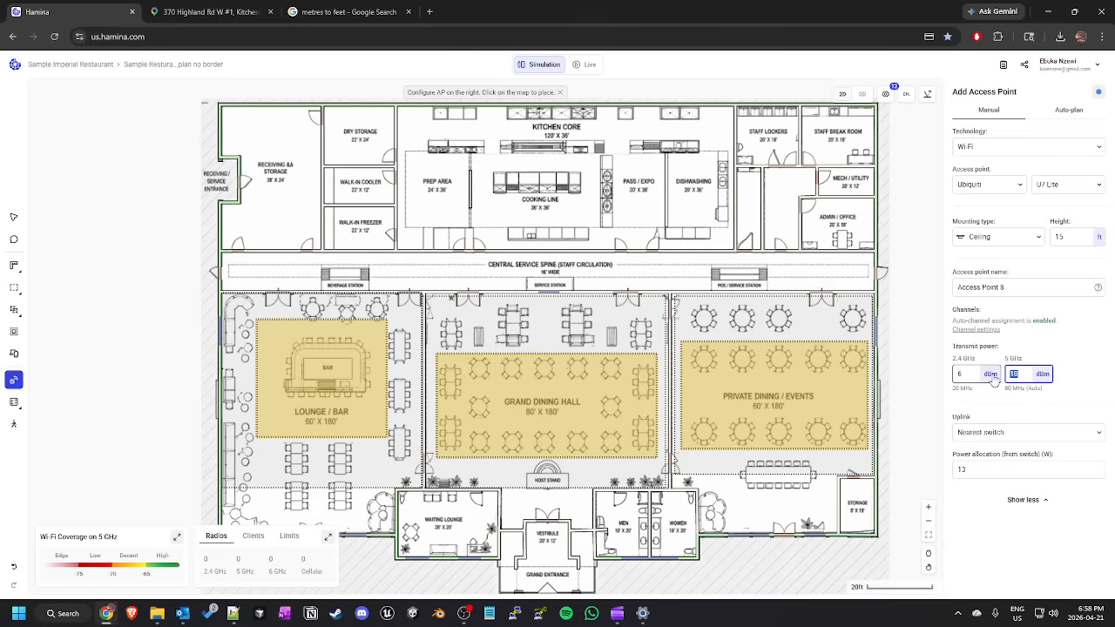
pyautogui.write('15')
pyautogui.click(1064, 356)
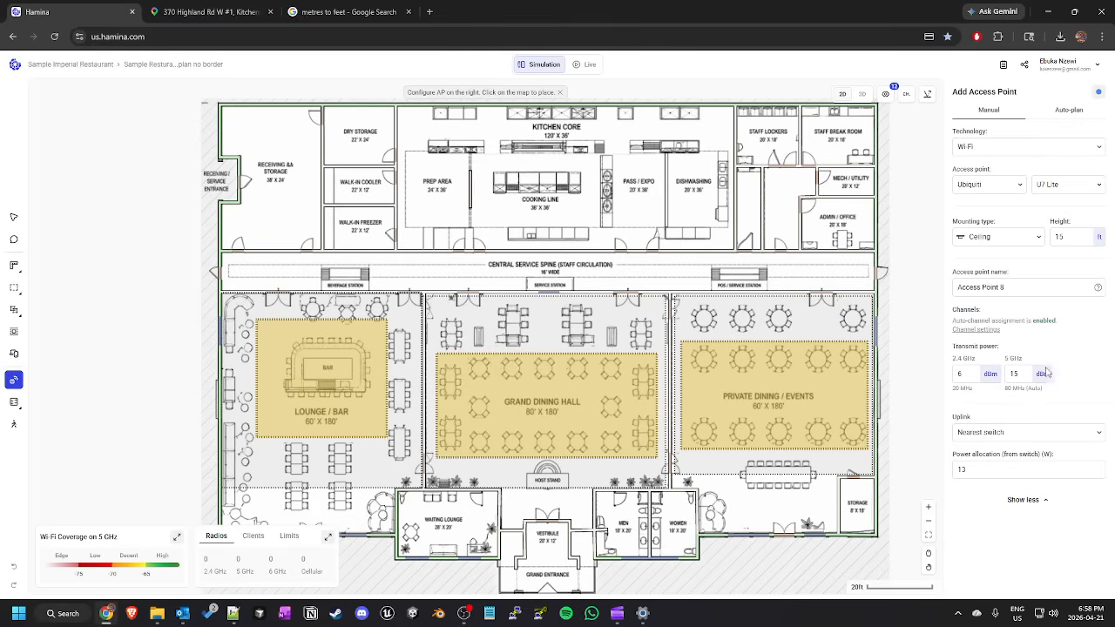
pyautogui.click(960, 375)
pyautogui.write('7')
pyautogui.click(1071, 338)
pyautogui.click(973, 375)
pyautogui.click(1007, 376)
pyautogui.click(982, 476)
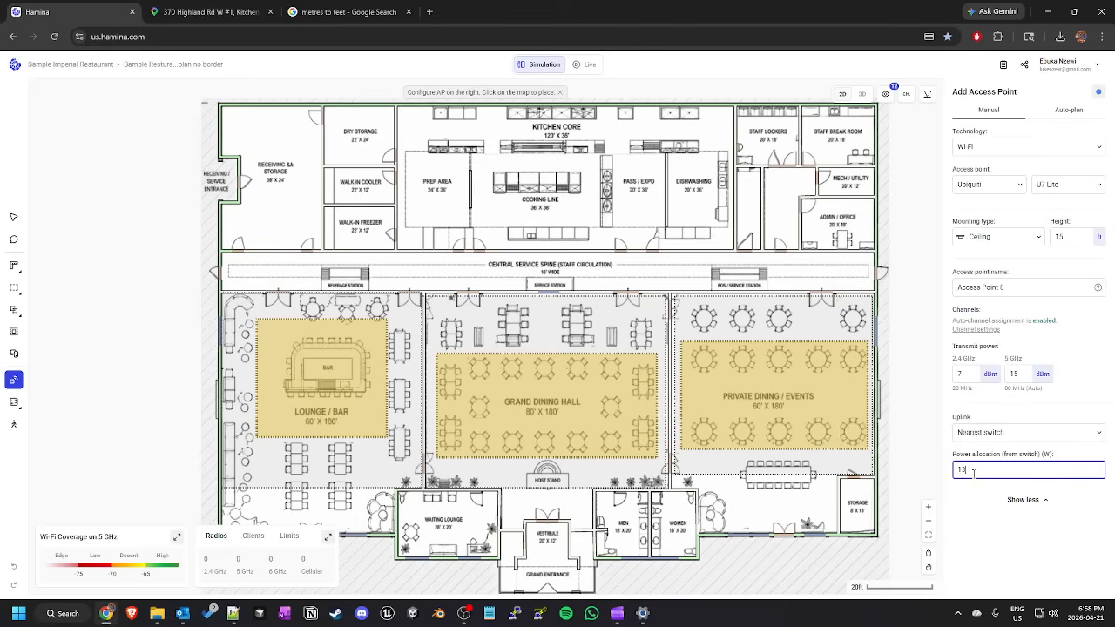
pyautogui.moveTo(978, 473); pyautogui.dragTo(954, 481)
pyautogui.moveTo(983, 469); pyautogui.dragTo(956, 471)
pyautogui.write('7')
pyautogui.moveTo(977, 476); pyautogui.dragTo(952, 470)
pyautogui.moveTo(969, 472); pyautogui.dragTo(955, 471)
pyautogui.write('7')
pyautogui.press('BackSpace')
pyautogui.write('13')
pyautogui.click(1084, 402)
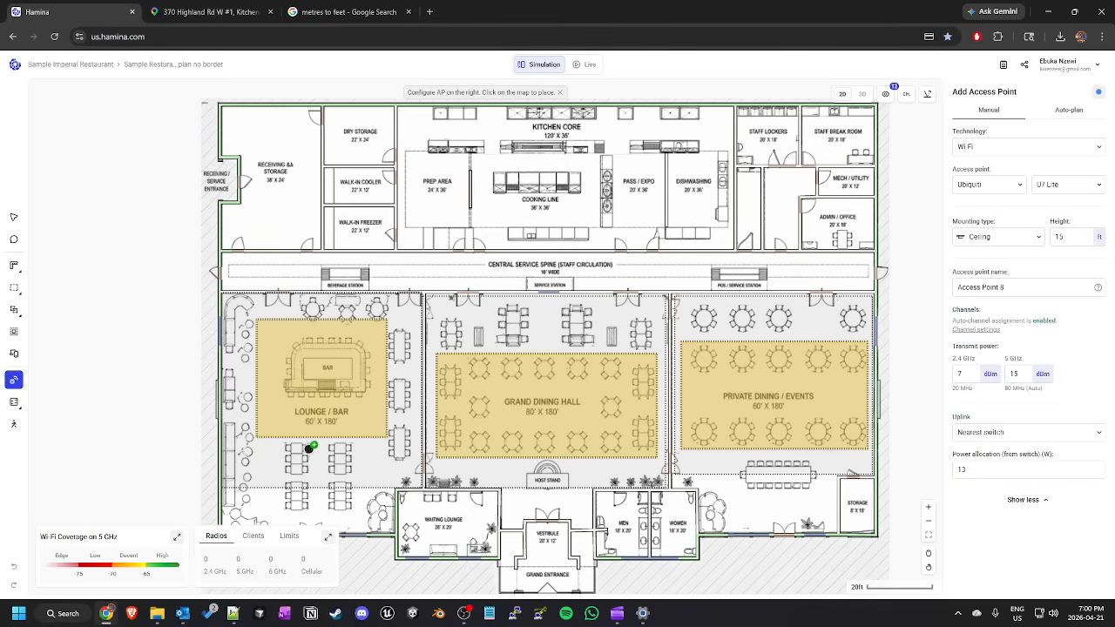
# Place one U7 Lite access point each in the Lounge / Bar, the Grand Dining Hall and Private Dining / Events, toward the entrance side.
pyautogui.click(315, 434)
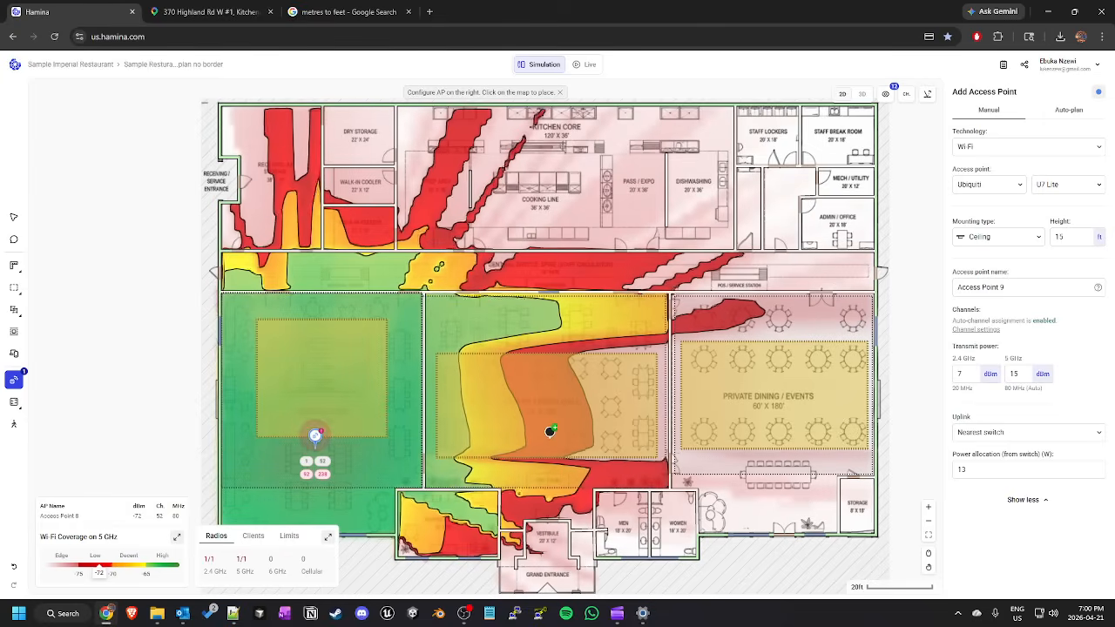
pyautogui.click(538, 430)
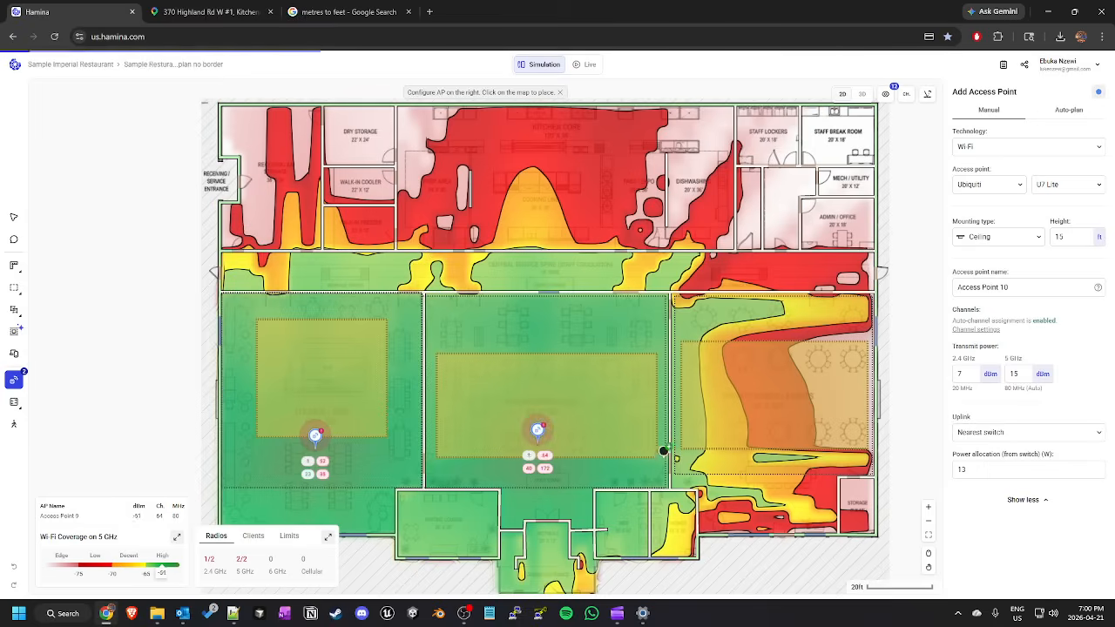
pyautogui.click(786, 416)
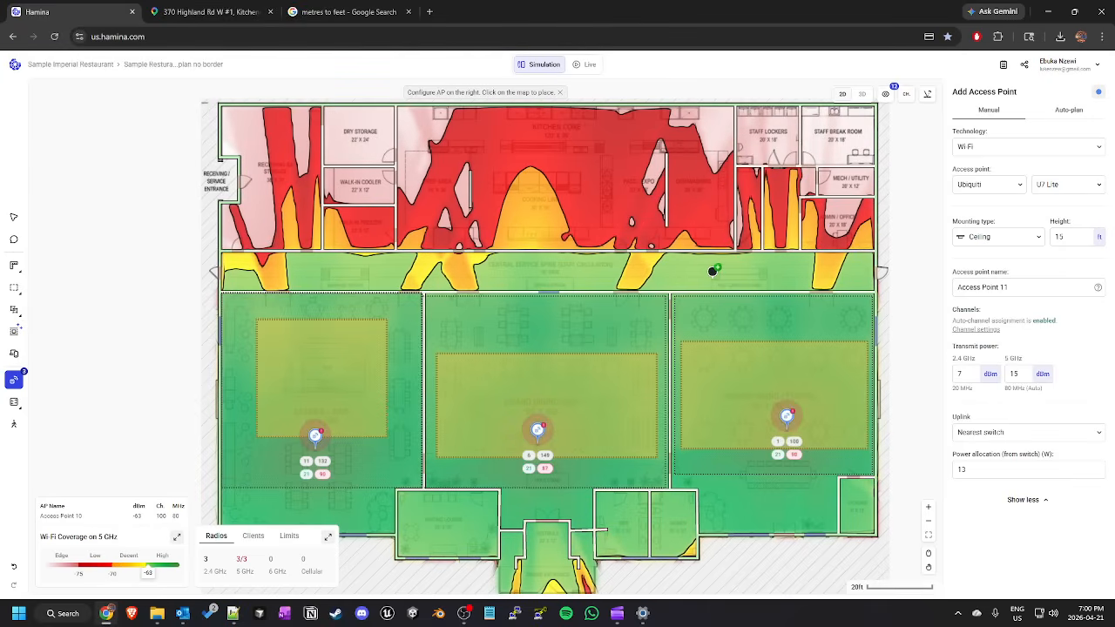
# Add access points in the service spine near Private Dining, the corridor beside Admin / Office and the Kitchen Core, shifting the kitchen one toward the Prep Area.
pyautogui.click(685, 266)
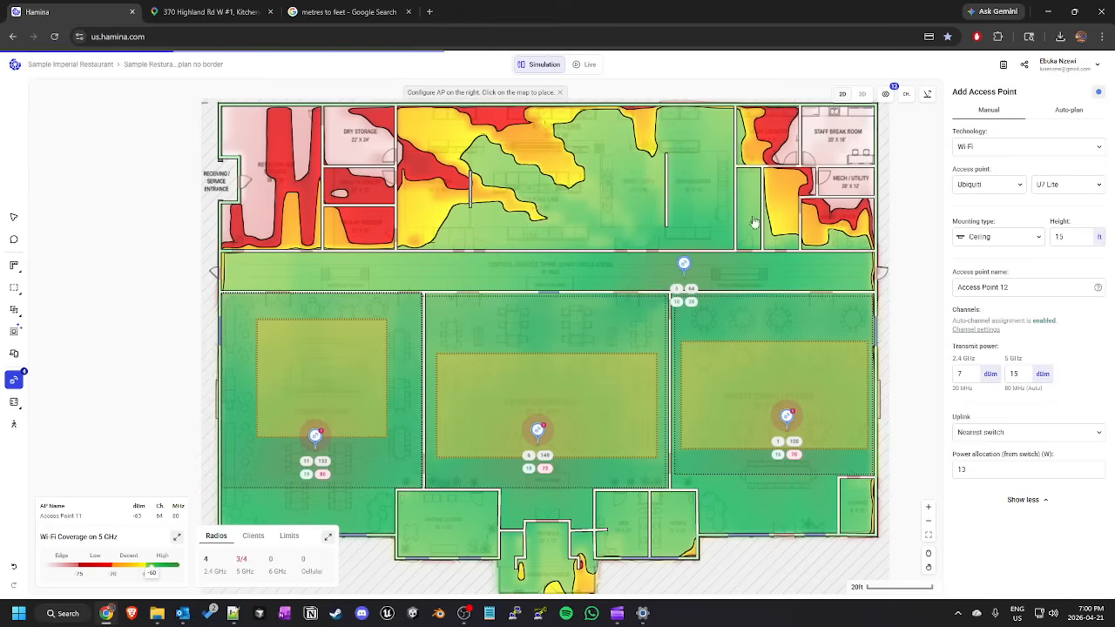
pyautogui.click(786, 170)
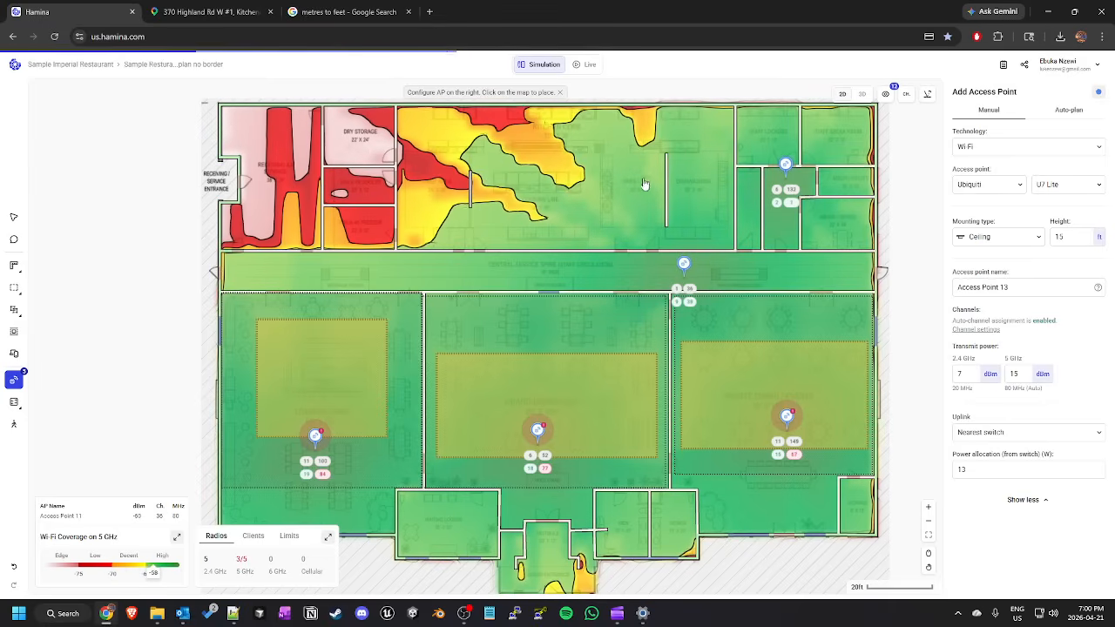
pyautogui.click(568, 149)
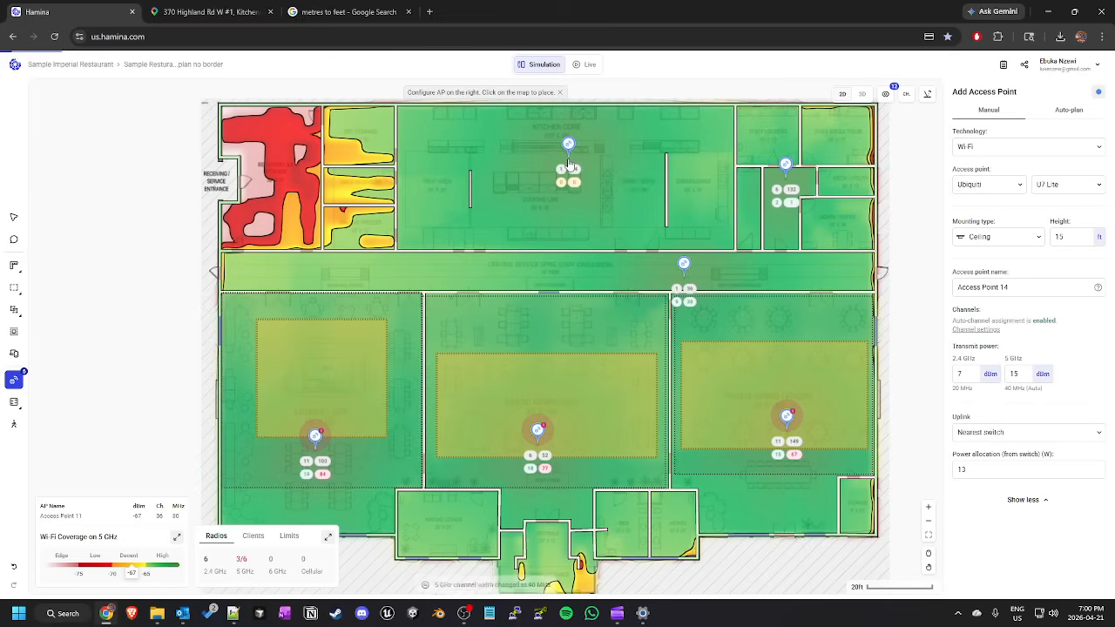
pyautogui.moveTo(568, 145); pyautogui.dragTo(492, 152)
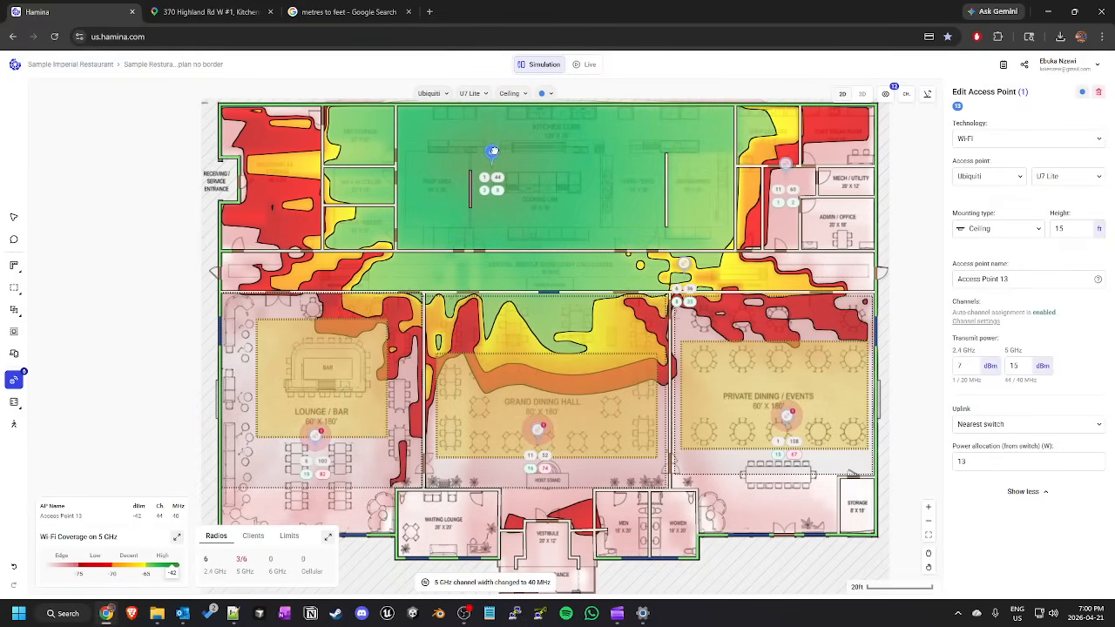
pyautogui.click(293, 269)
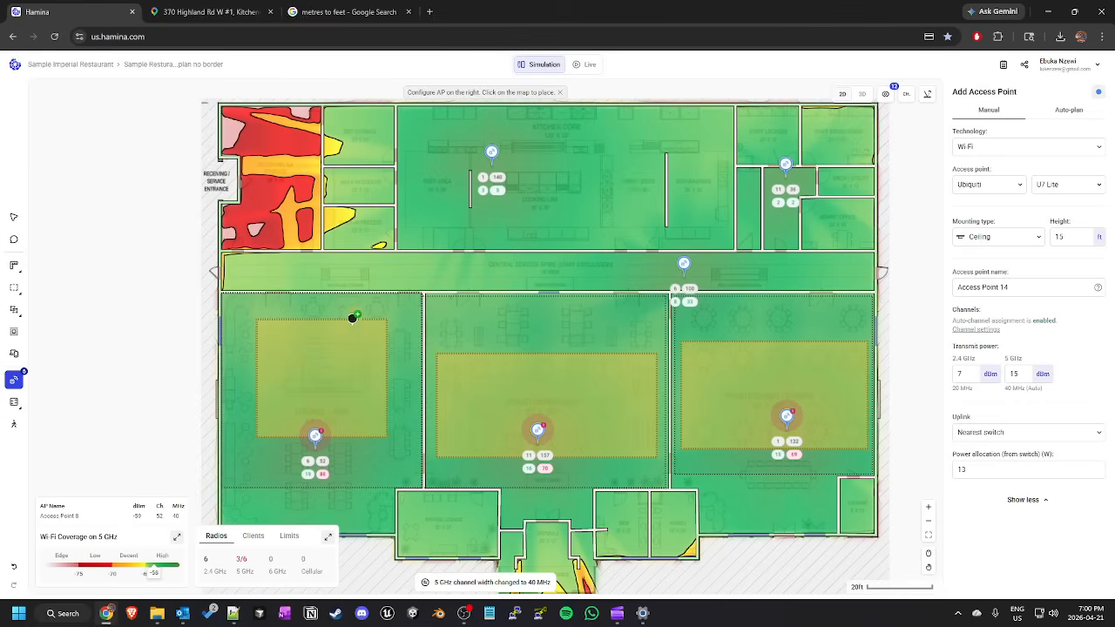
# Add an access point in the service spine above the Lounge / Bar and rename the lounge's access point as Main Lounge.
pyautogui.click(296, 269)
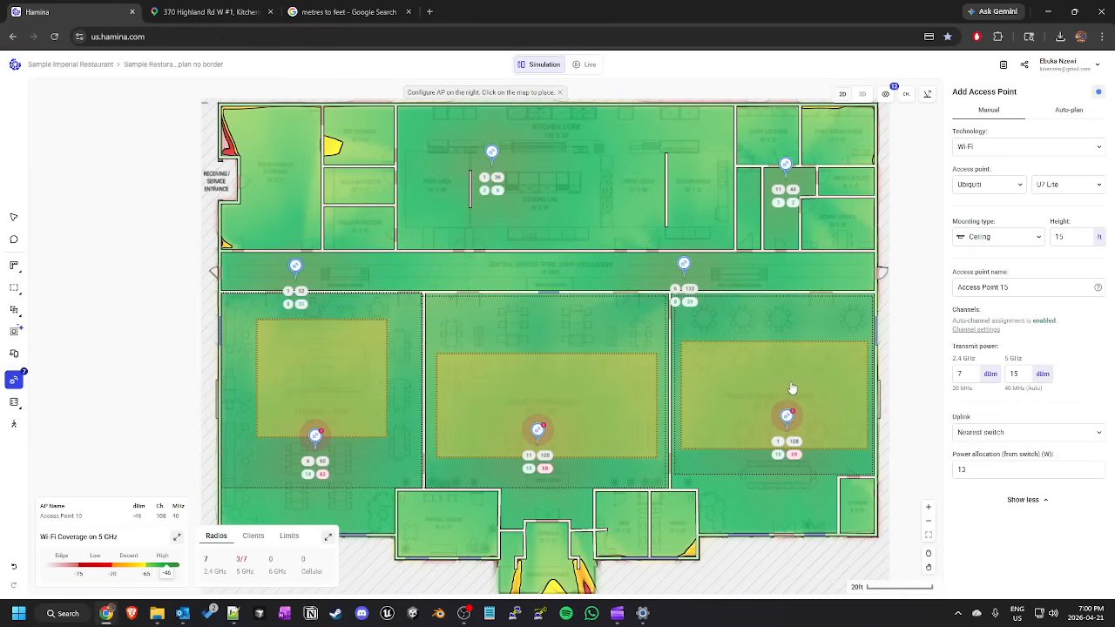
pyautogui.click(317, 439)
pyautogui.click(1021, 299)
pyautogui.tripleClick(1020, 299)
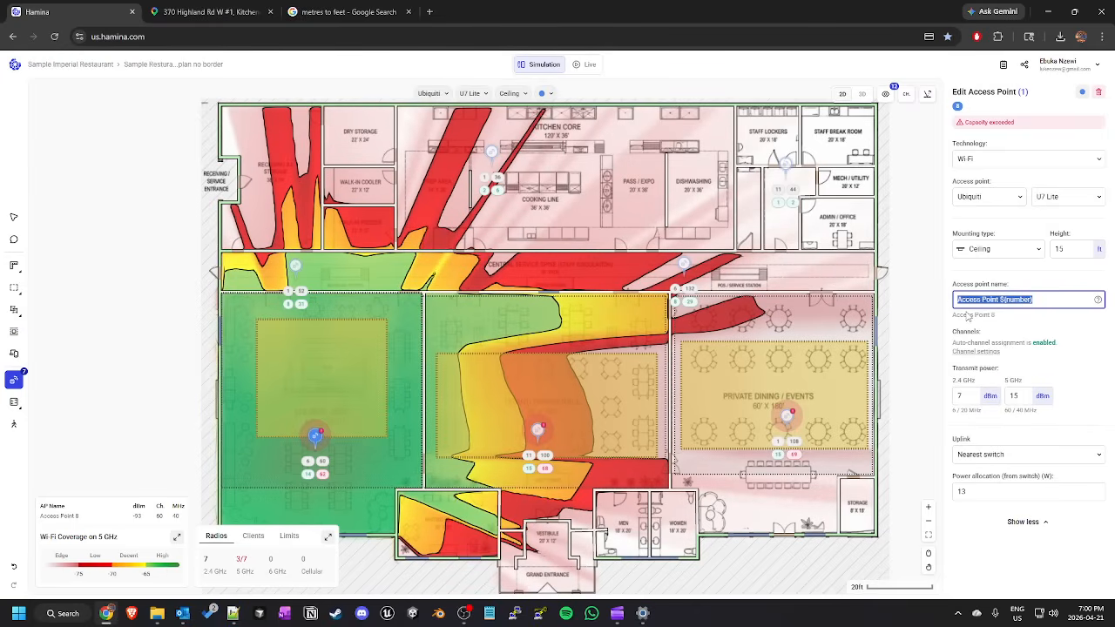
pyautogui.write('Main Lo')
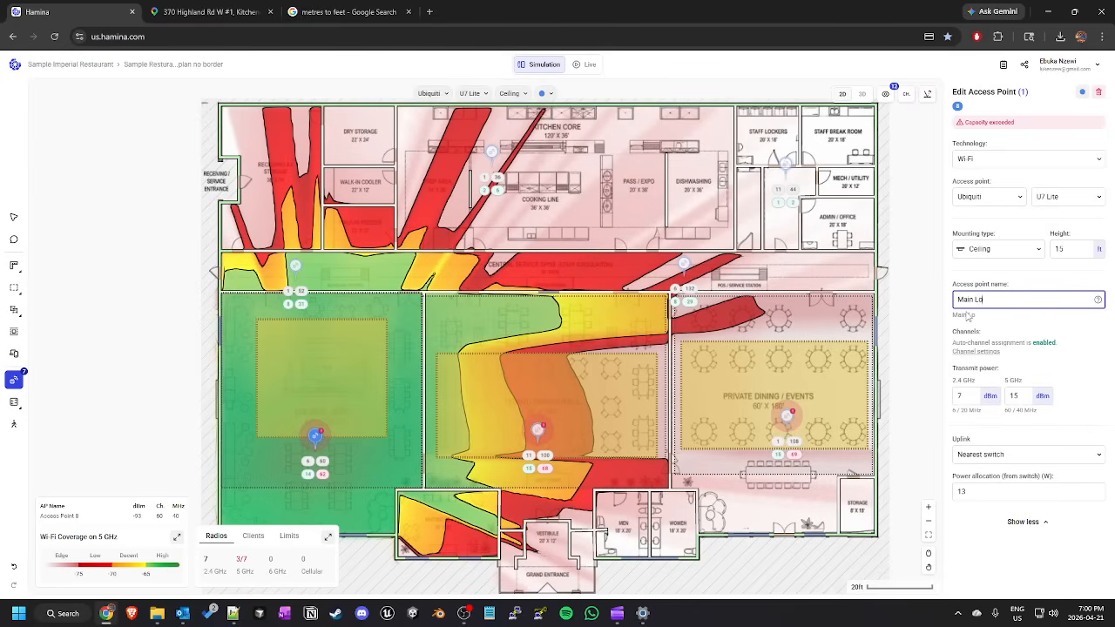
pyautogui.write('unge')
pyautogui.click(535, 436)
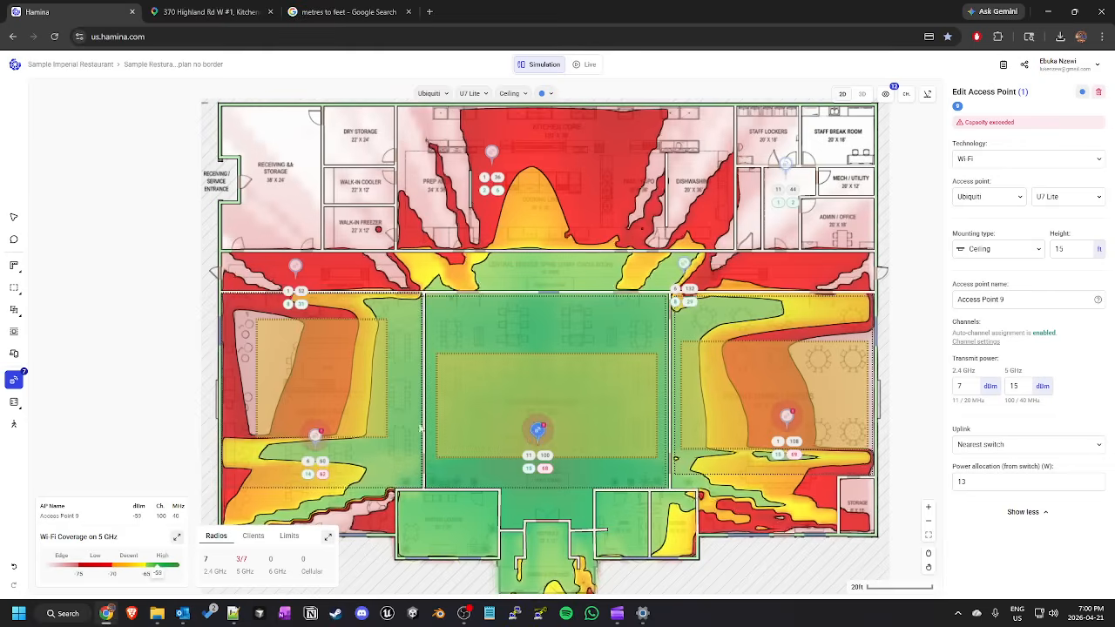
pyautogui.click(316, 437)
pyautogui.click(1002, 300)
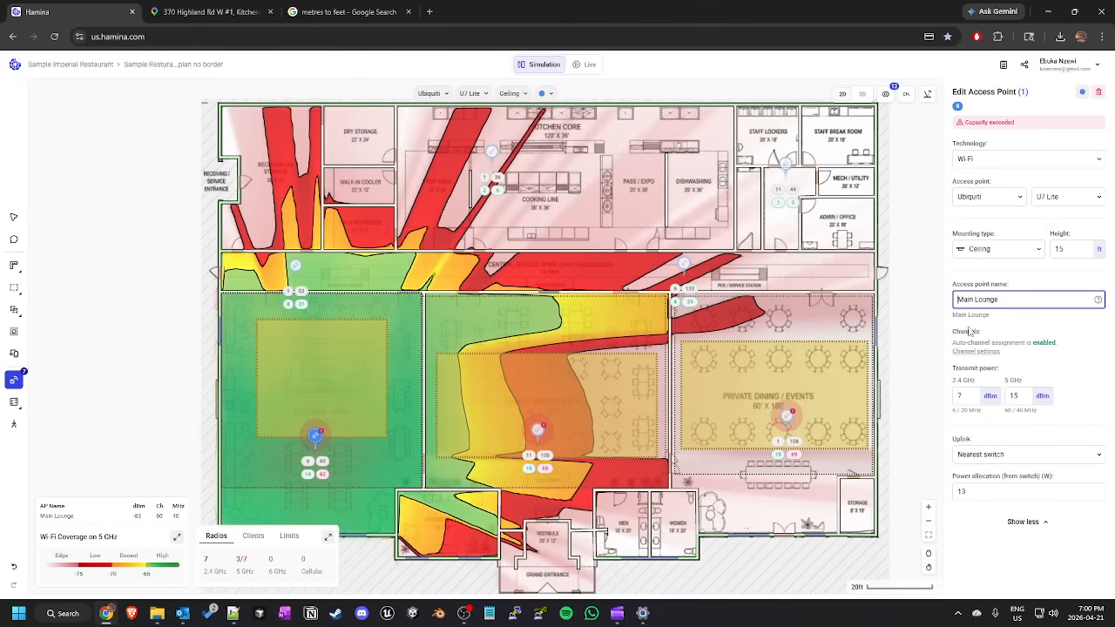
pyautogui.press('Home')
pyautogui.write('First')
pyautogui.press('BackSpace')
pyautogui.press('BackSpace')
pyautogui.press('BackSpace')
pyautogui.press('BackSpace')
pyautogui.press('BackSpace')
pyautogui.press('BackSpace')
pyautogui.write('APMain')
pyautogui.press('BackSpace')
pyautogui.write('F1-')
pyautogui.press('BackSpace')
pyautogui.press('BackSpace')
pyautogui.press('BackSpace')
pyautogui.press('BackSpace')
pyautogui.press('BackSpace')
pyautogui.press('BackSpace')
pyautogui.write('IMPAp-f1')
pyautogui.press('BackSpace')
pyautogui.press('BackSpace')
pyautogui.press('BackSpace')
pyautogui.press('BackSpace')
pyautogui.press('BackSpace')
pyautogui.press('BackSpace')
pyautogui.press('BackSpace')
pyautogui.press('BackSpace')
# Rename the access point in the Grand Dining Hall as Grand Dining.
pyautogui.click(535, 429)
pyautogui.moveTo(1019, 299); pyautogui.dragTo(956, 299)
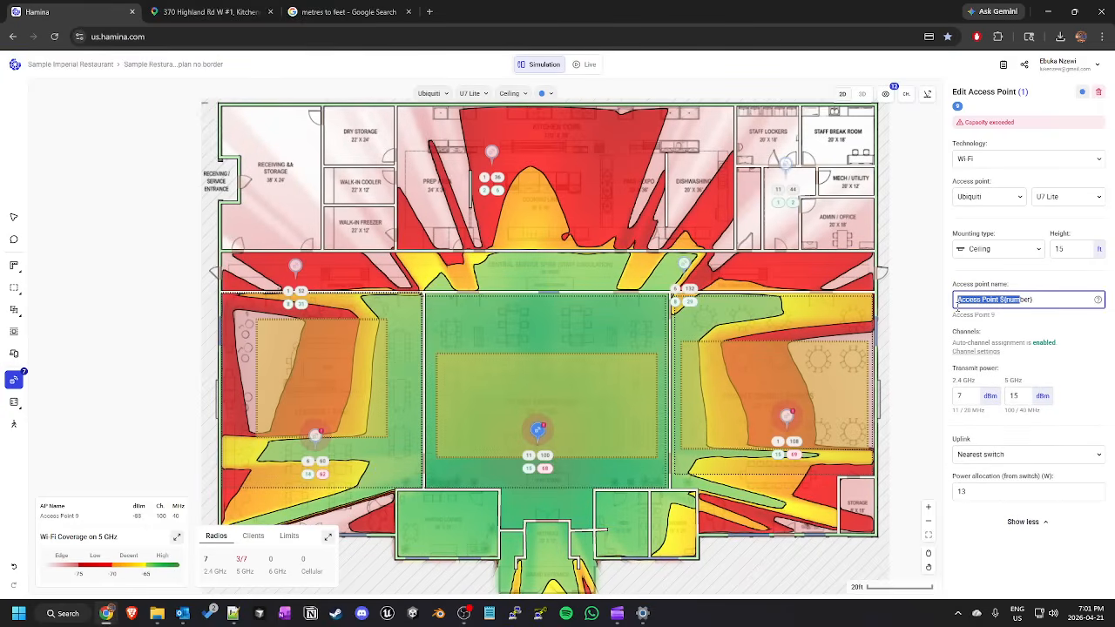
pyautogui.moveTo(1051, 302); pyautogui.dragTo(933, 311)
pyautogui.write('gRAN')
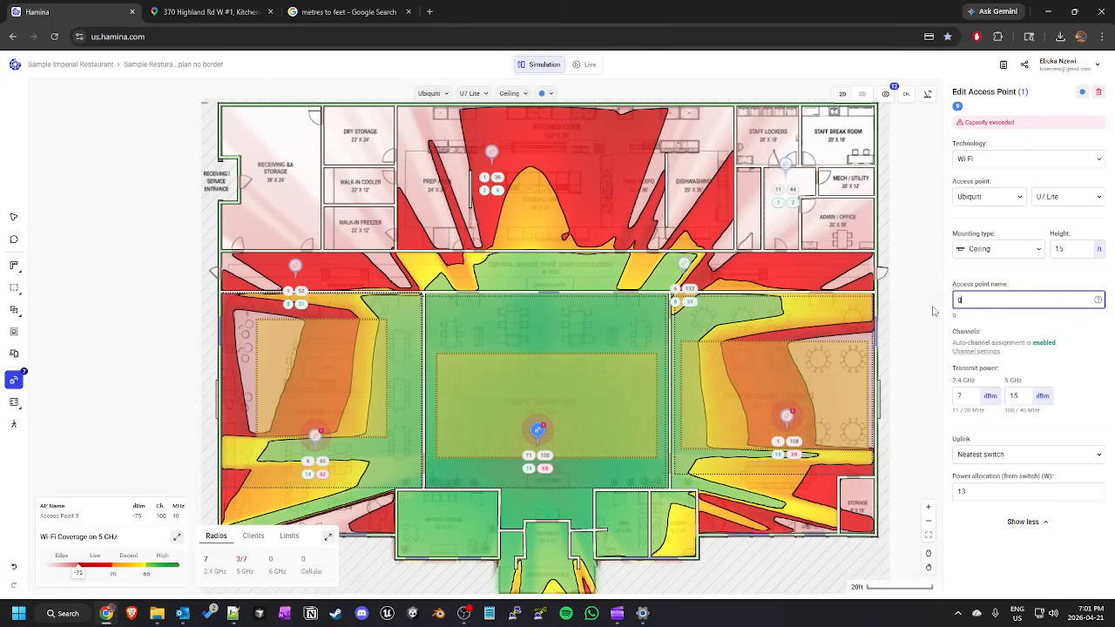
pyautogui.press('BackSpace')
pyautogui.press('BackSpace')
pyautogui.press('BackSpace')
pyautogui.press('BackSpace')
pyautogui.write('Grand Dining')
# Rename the access point in the Private Dining / Events room as Private Dining.
pyautogui.click(787, 418)
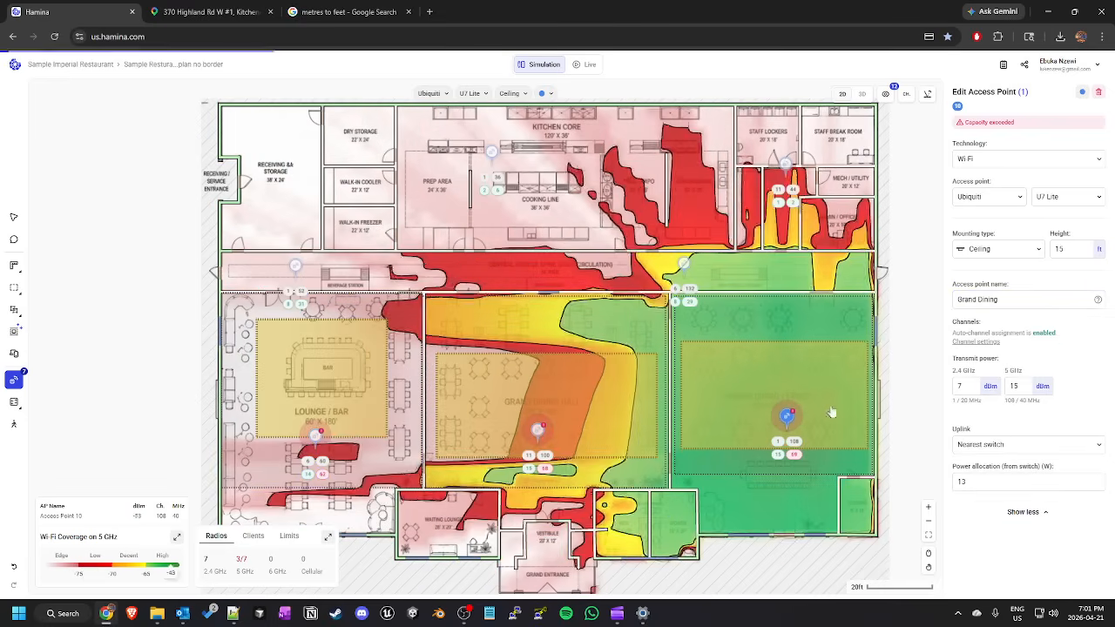
pyautogui.click(1056, 298)
pyautogui.hotkey('ctrl', 'a')
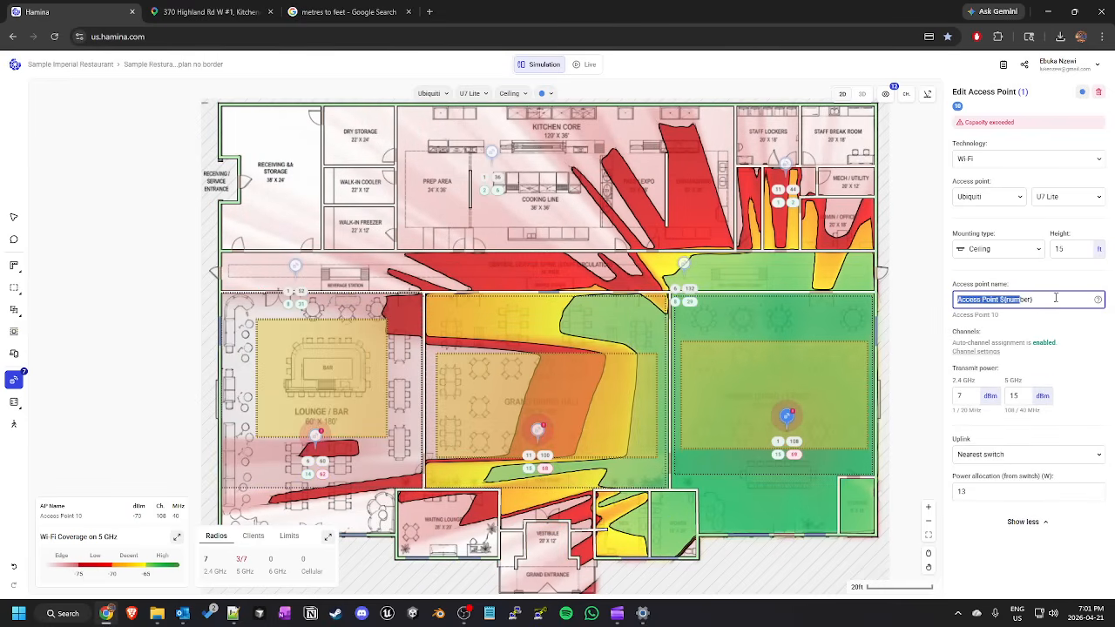
pyautogui.write('Priv')
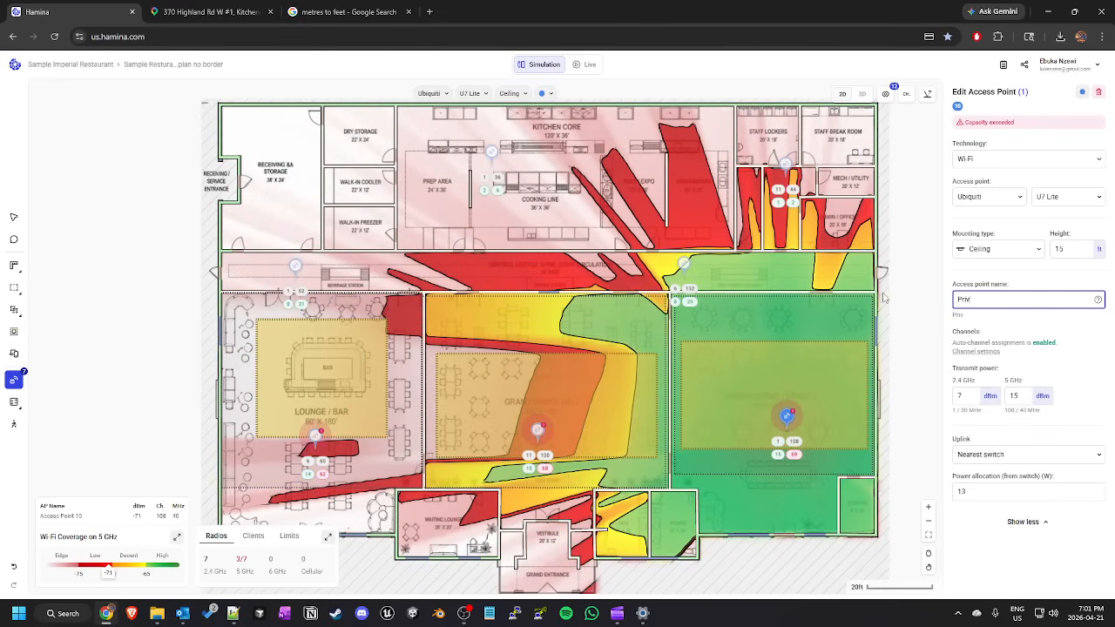
pyautogui.write('ate Dining')
# Rename the service spine access point near Private Dining as Hallway East.
pyautogui.click(684, 264)
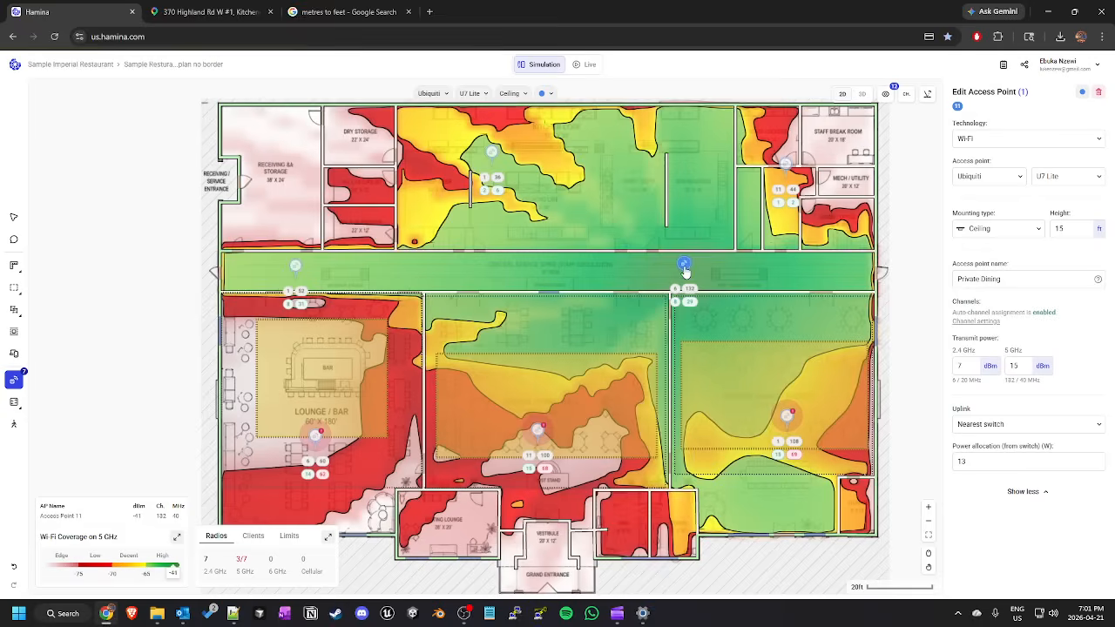
pyautogui.click(994, 278)
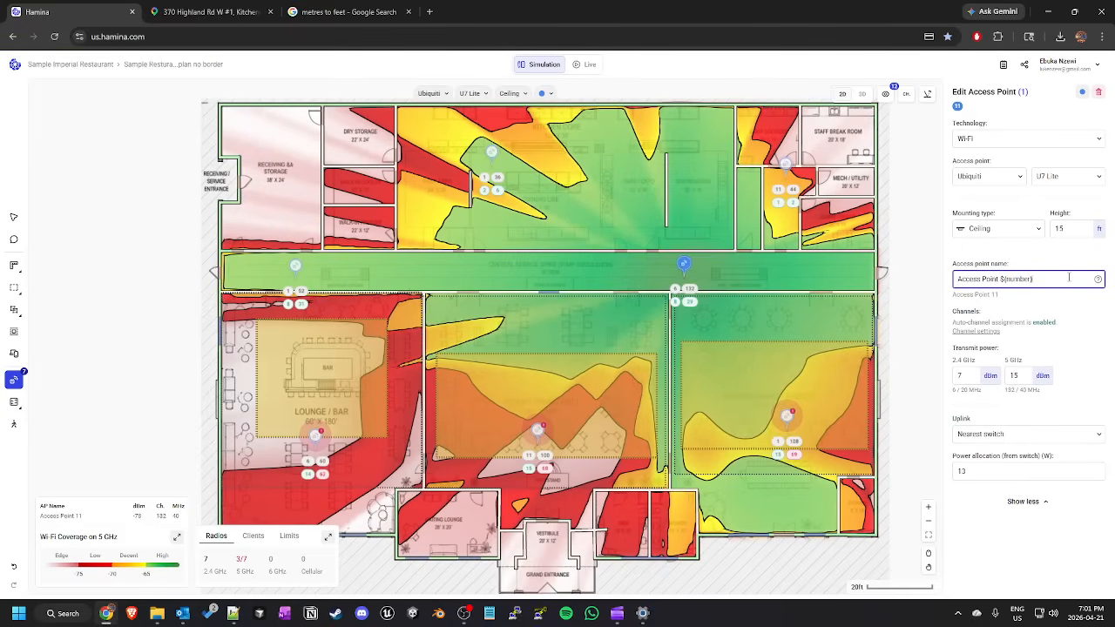
pyautogui.write('Hallway')
pyautogui.write(' Right')
pyautogui.press('BackSpace')
pyautogui.press('BackSpace')
pyautogui.press('BackSpace')
pyautogui.press('BackSpace')
pyautogui.write('East')
# Rename the service spine access point above the Lounge / Bar as Hallway West.
pyautogui.click(297, 267)
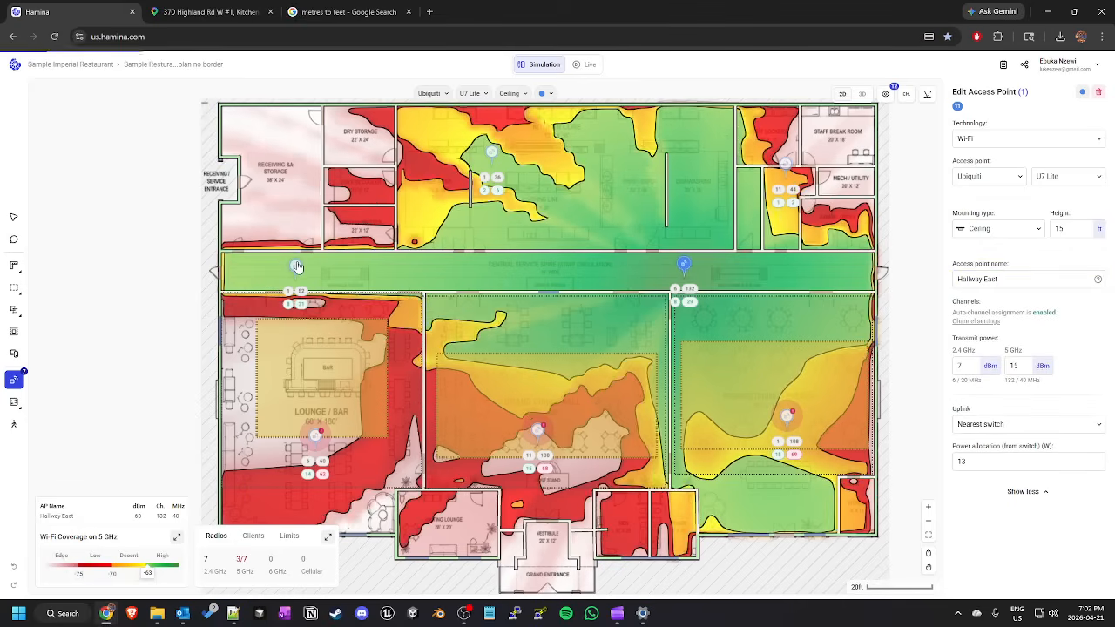
pyautogui.moveTo(1043, 278); pyautogui.dragTo(923, 284)
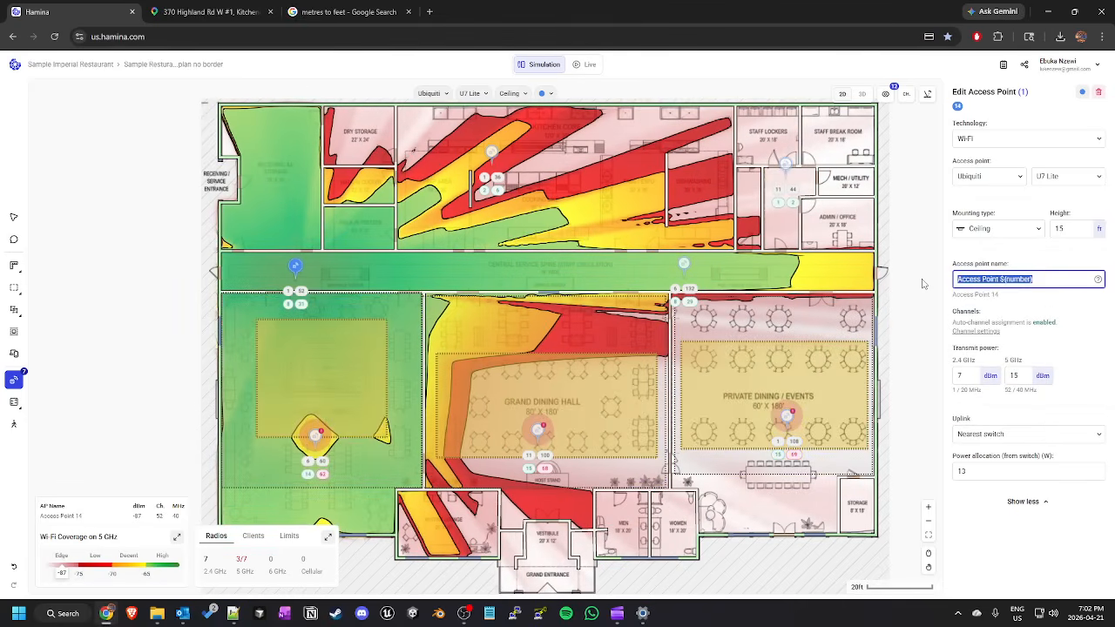
pyautogui.write('Hallway')
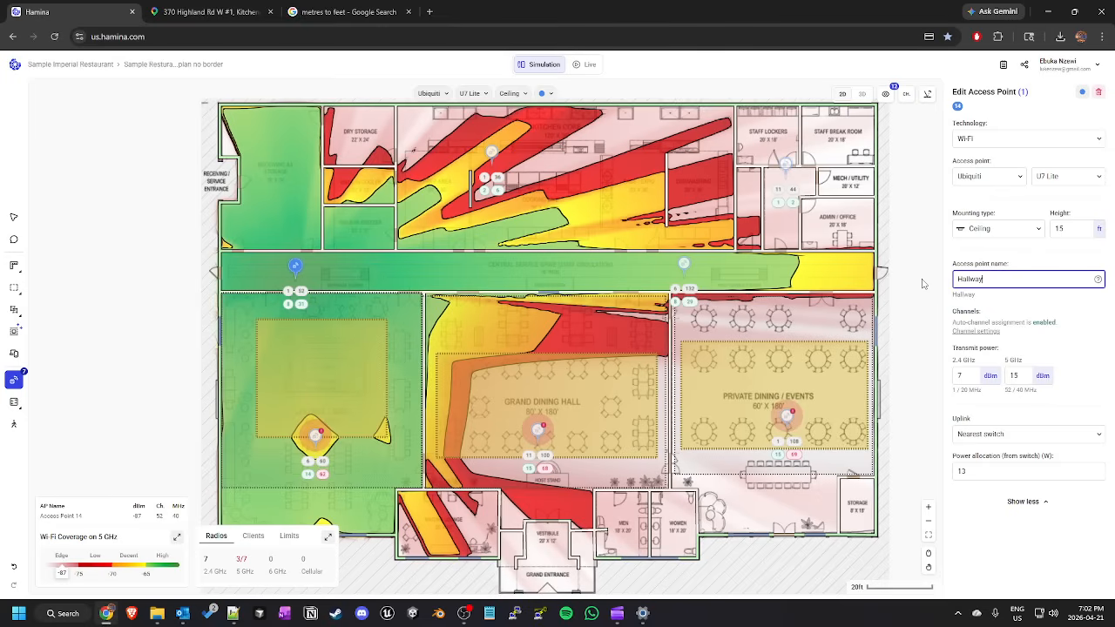
pyautogui.write(' West')
# Rename the Kitchen Core access point as Kitchen and the one in the corridor beside Admin / Office as Admin Area.
pyautogui.click(491, 153)
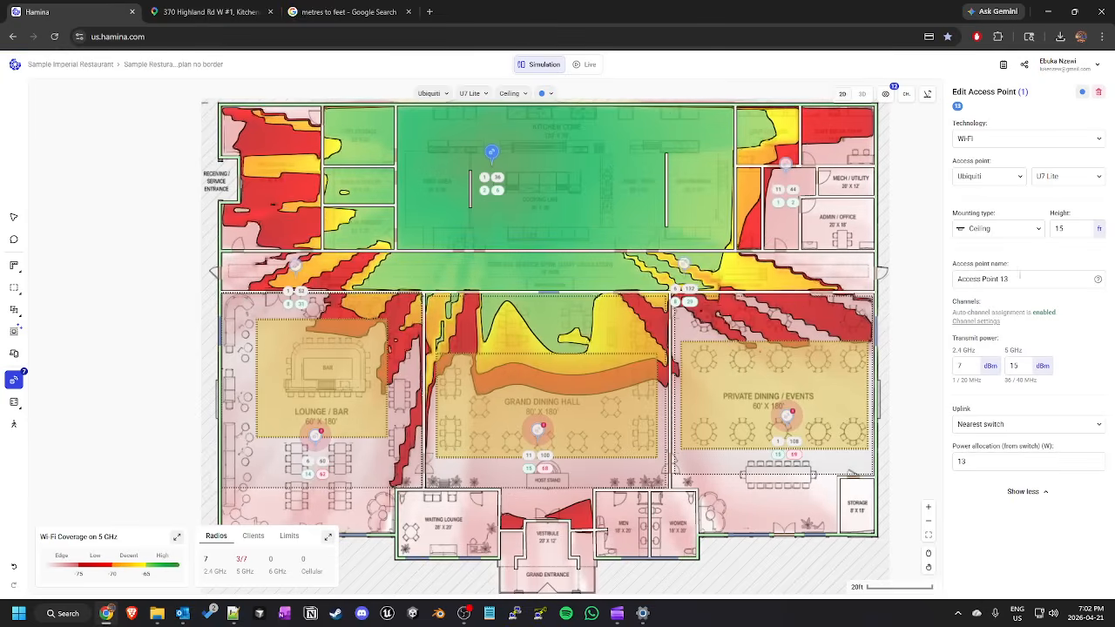
pyautogui.tripleClick(975, 280)
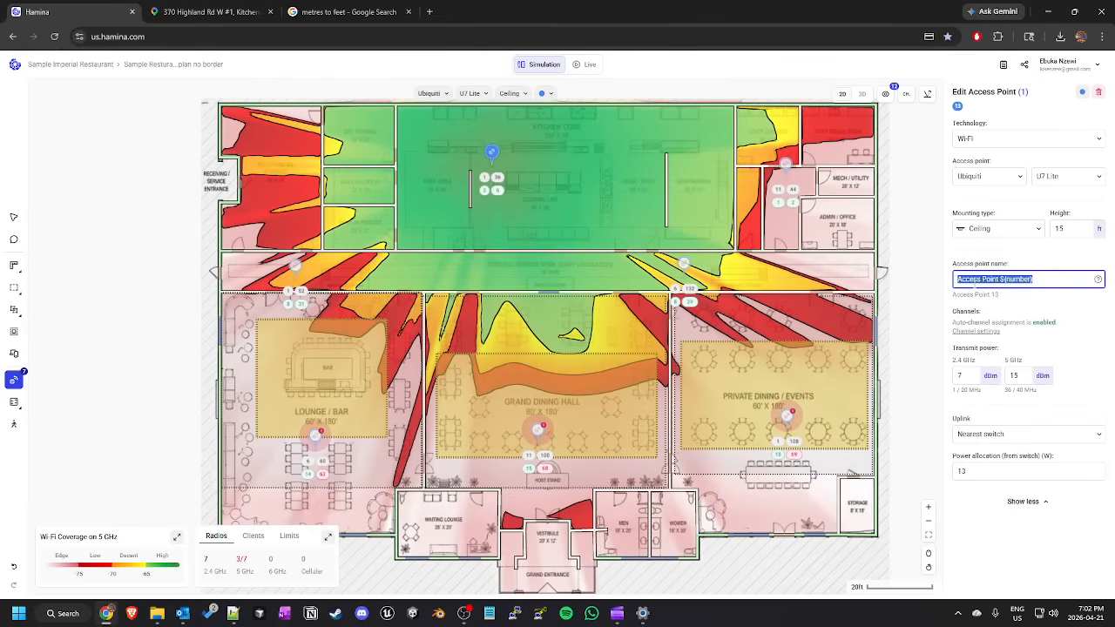
pyautogui.write('Kitchen')
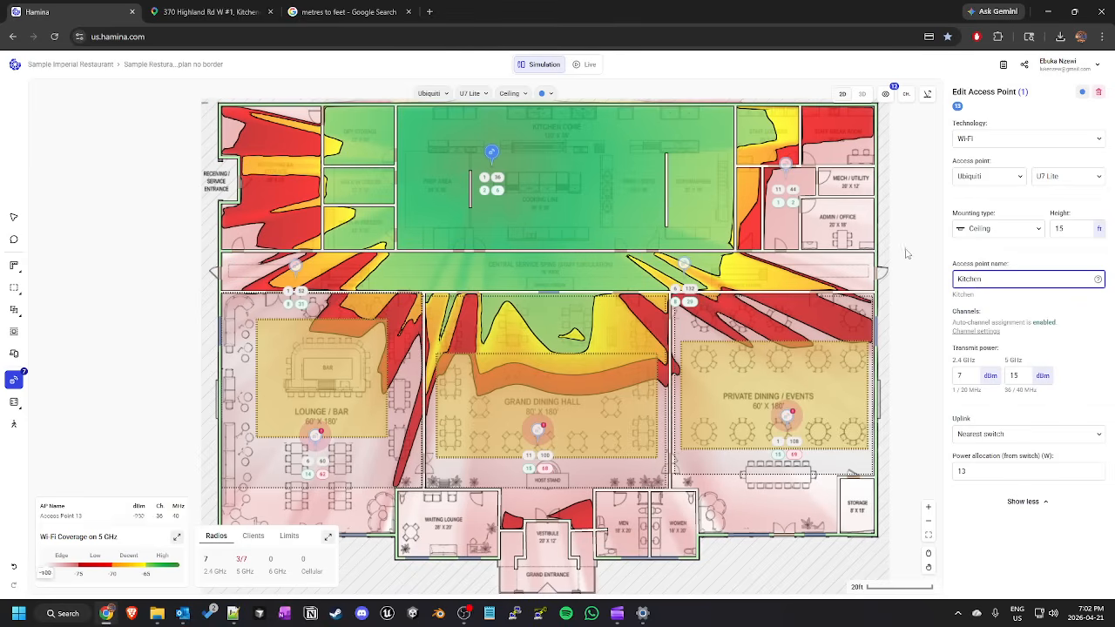
pyautogui.click(785, 163)
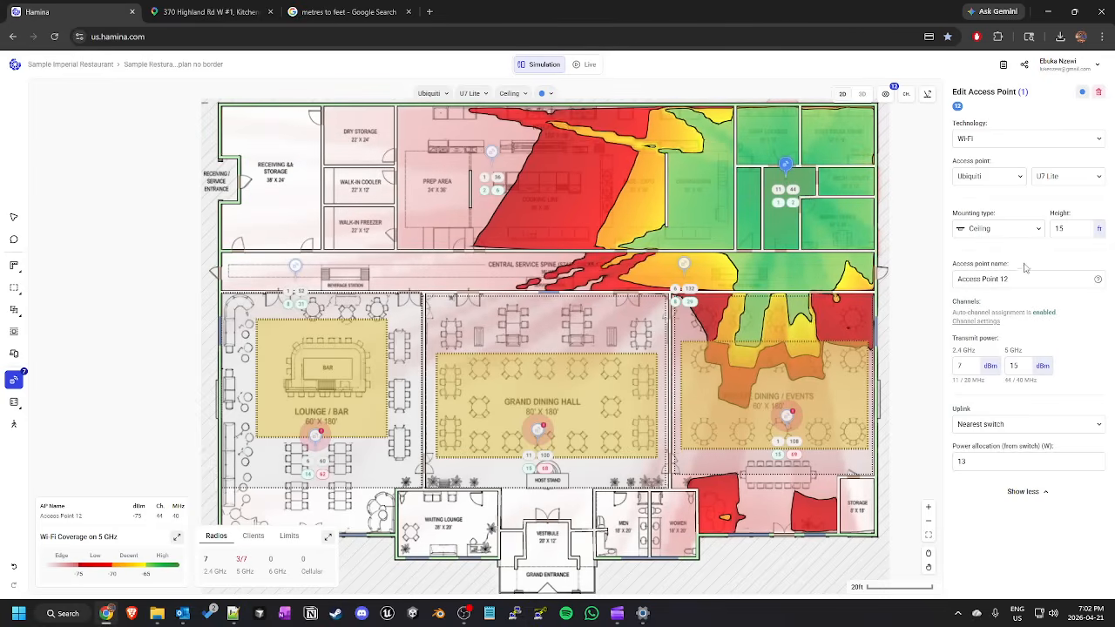
pyautogui.tripleClick(956, 280)
pyautogui.write('Admin Area')
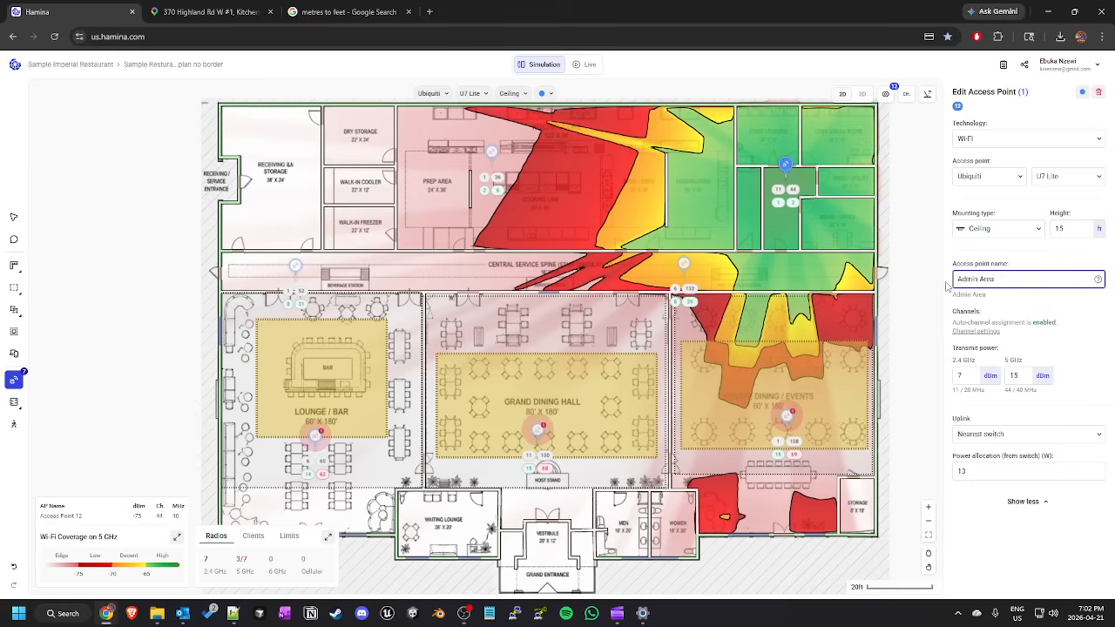
pyautogui.click(911, 275)
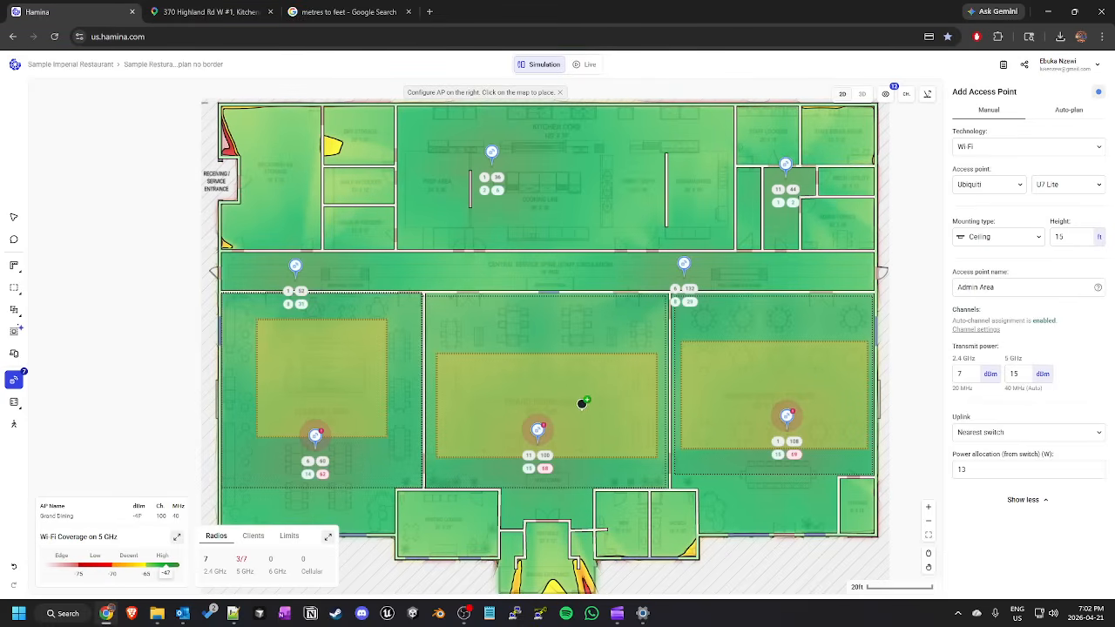
# Examine the coverage that the Hallway West access point provides on its own.
pyautogui.click(296, 270)
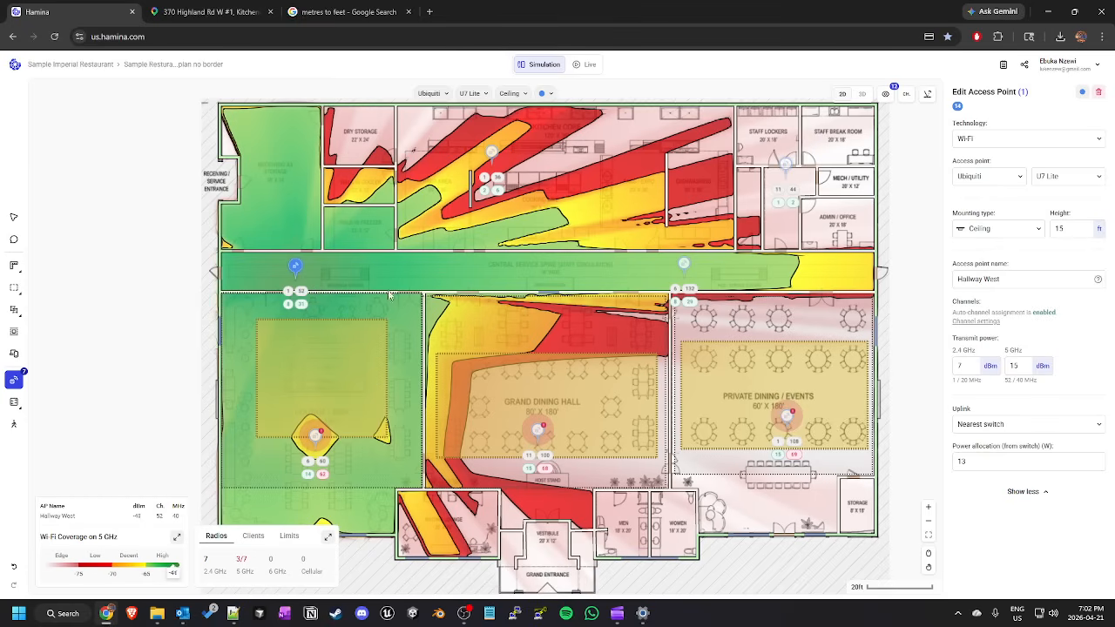
pyautogui.click(929, 322)
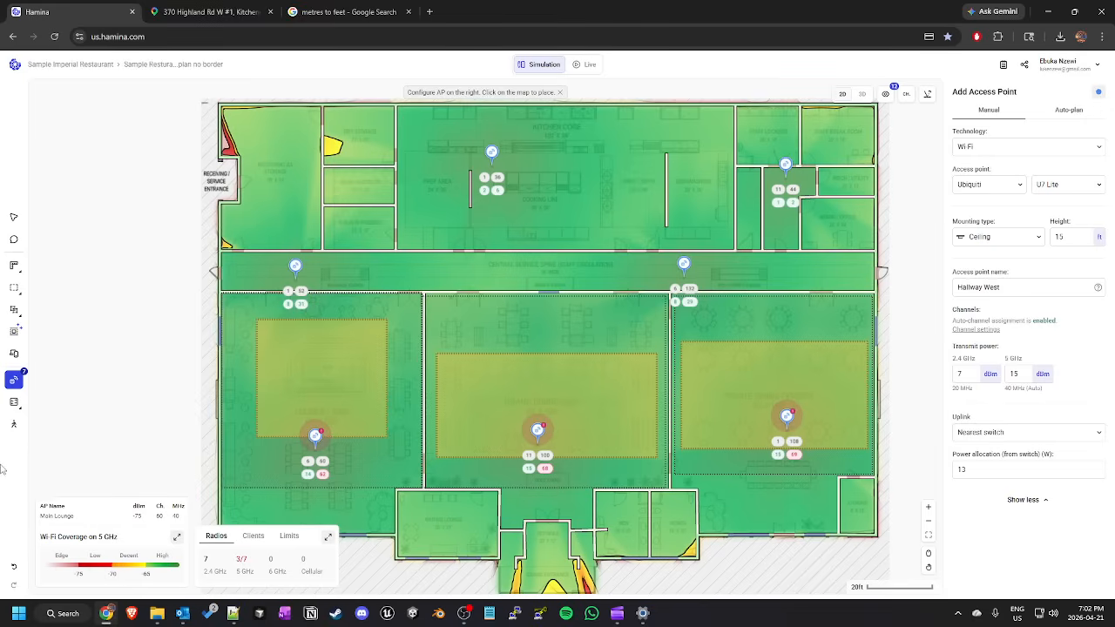
# Place an iPhone client at the Grand Entrance in the client view and check its connection in Private Dining / Events and the Women's room.
pyautogui.moveTo(15, 413)
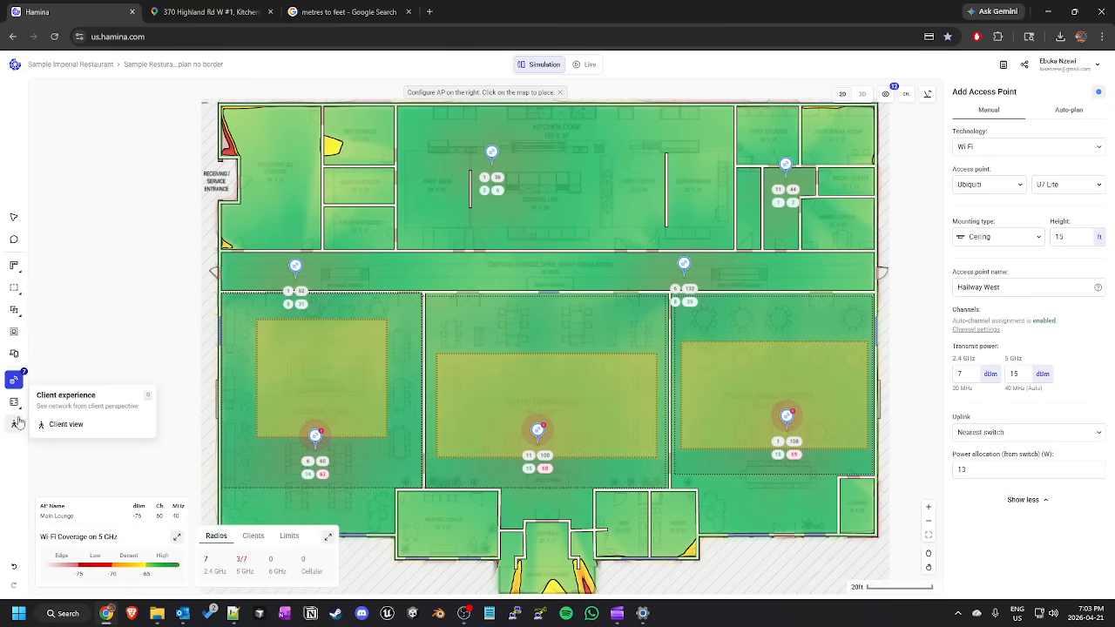
pyautogui.click(18, 423)
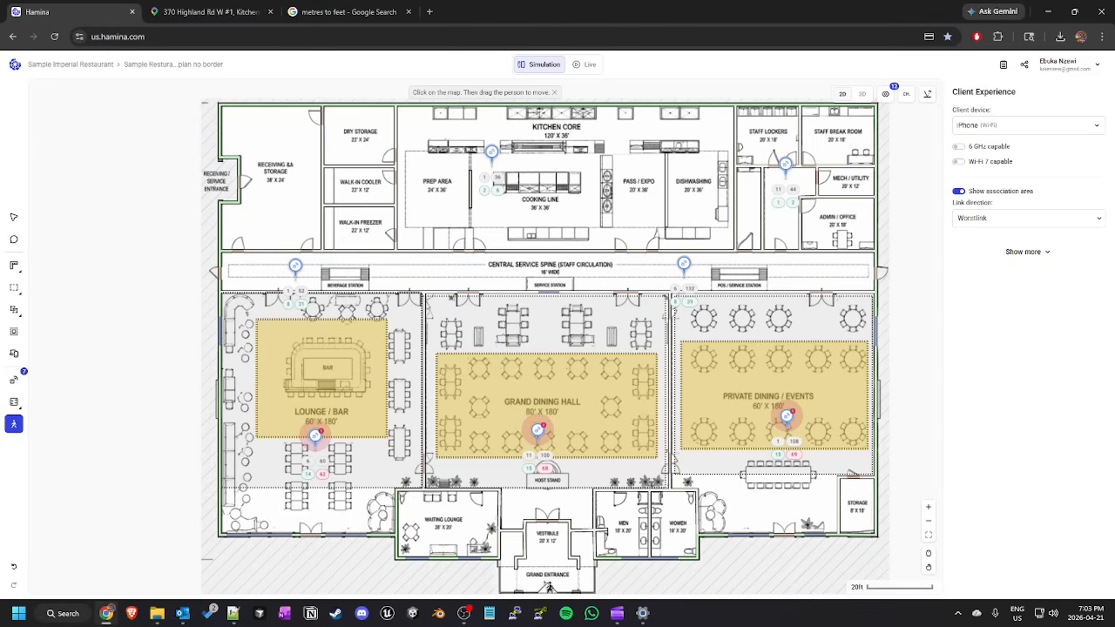
pyautogui.click(549, 583)
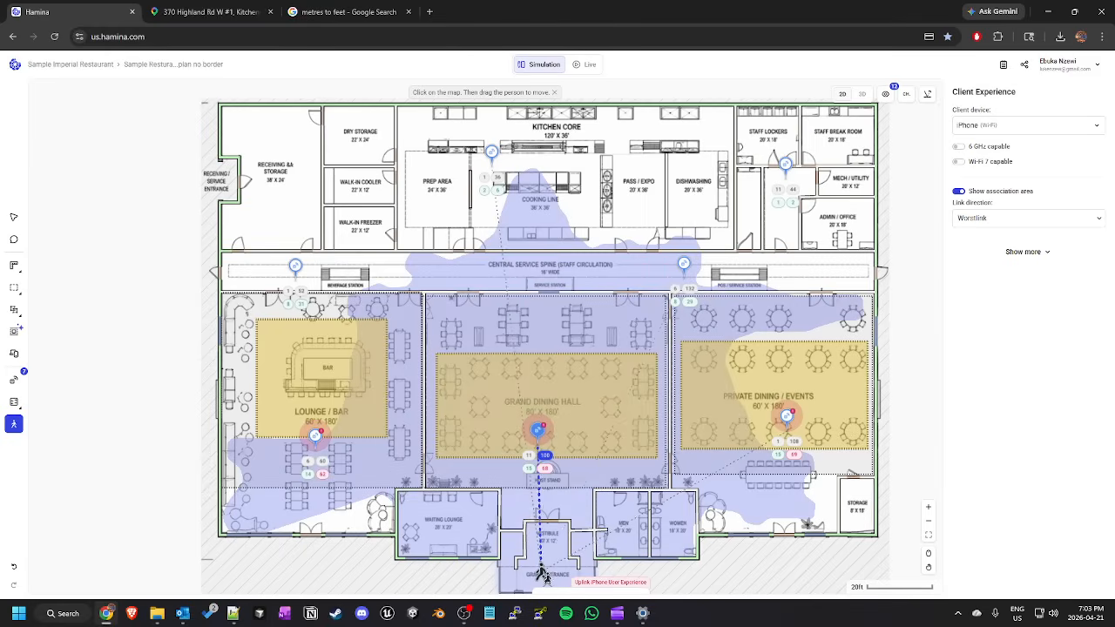
pyautogui.moveTo(552, 582); pyautogui.dragTo(554, 583)
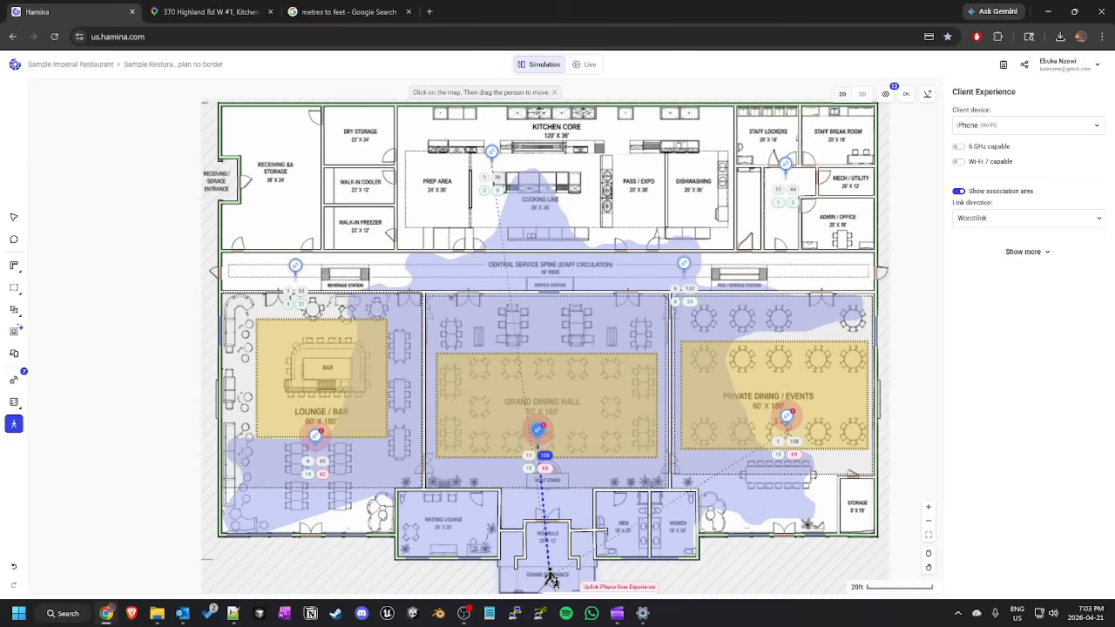
pyautogui.moveTo(552, 579)
pyautogui.mouseDown()
pyautogui.moveTo(543, 485)
pyautogui.moveTo(545, 544)
pyautogui.moveTo(485, 455)
pyautogui.moveTo(473, 523)
pyautogui.moveTo(449, 531)
pyautogui.moveTo(466, 531)
pyautogui.moveTo(468, 505)
pyautogui.moveTo(494, 480)
pyautogui.moveTo(770, 442)
pyautogui.mouseUp()
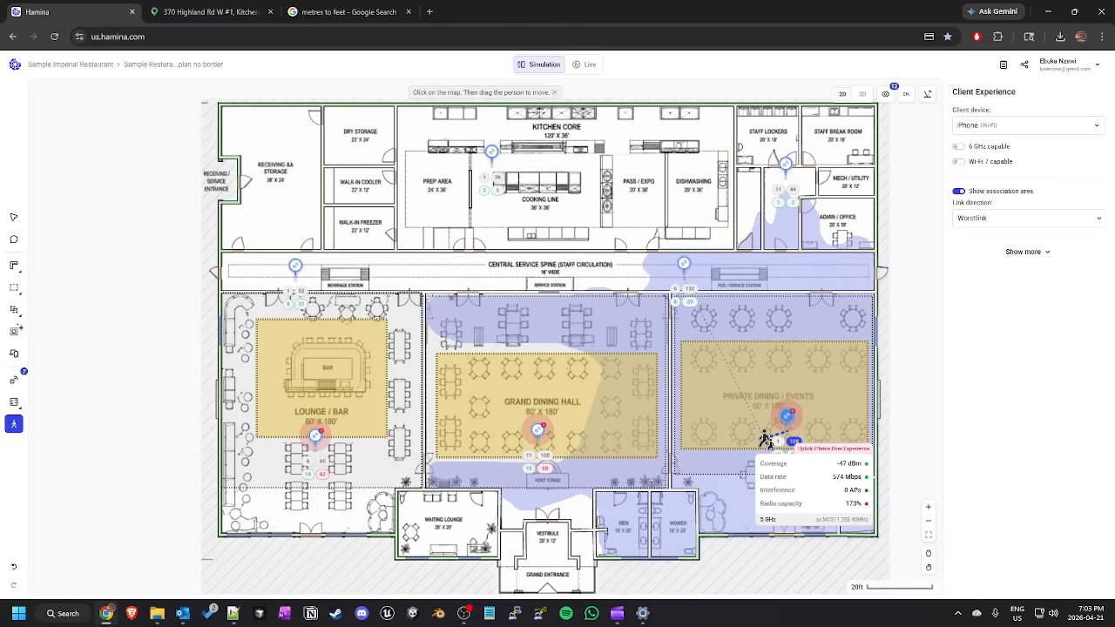
pyautogui.moveTo(768, 440)
pyautogui.mouseDown()
pyautogui.moveTo(675, 468)
pyautogui.moveTo(602, 471)
pyautogui.moveTo(665, 539)
pyautogui.mouseUp()
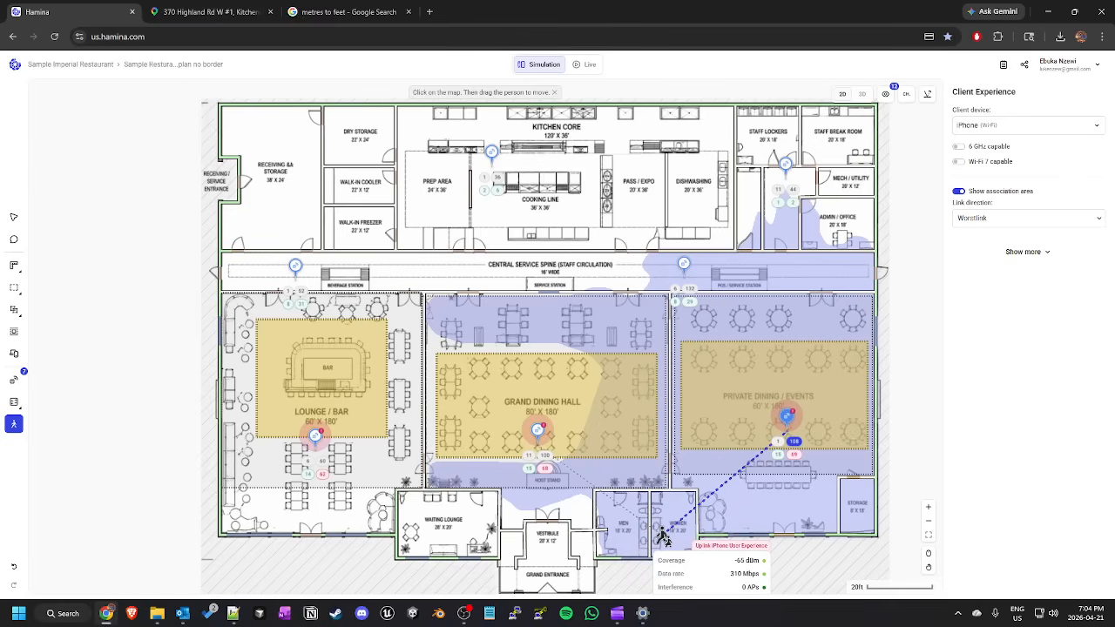
# Walk the simulated client through the seating area on the entrance side of the Lounge / Bar to check its connection.
pyautogui.moveTo(666, 538)
pyautogui.mouseDown()
pyautogui.moveTo(435, 474)
pyautogui.moveTo(307, 481)
pyautogui.moveTo(361, 471)
pyautogui.moveTo(324, 496)
pyautogui.moveTo(381, 481)
pyautogui.mouseUp()
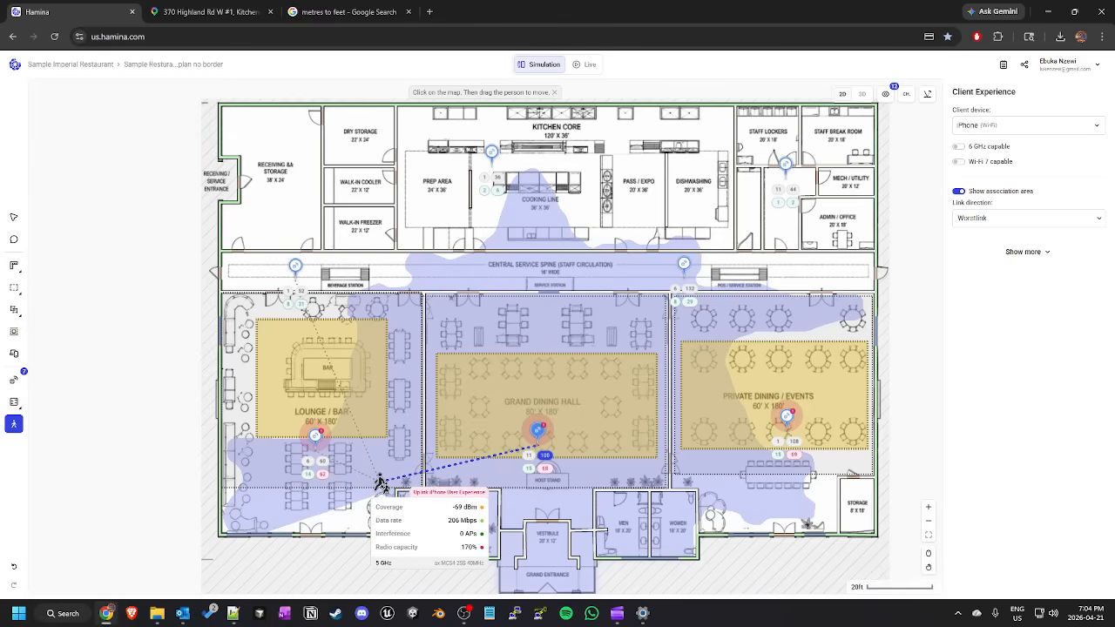
pyautogui.moveTo(381, 482)
pyautogui.mouseDown()
pyautogui.moveTo(378, 468)
pyautogui.moveTo(250, 489)
pyautogui.moveTo(245, 517)
pyautogui.mouseUp()
pyautogui.moveTo(242, 514)
pyautogui.mouseDown()
pyautogui.moveTo(229, 528)
pyautogui.moveTo(243, 525)
pyautogui.moveTo(249, 480)
pyautogui.moveTo(257, 484)
pyautogui.mouseUp()
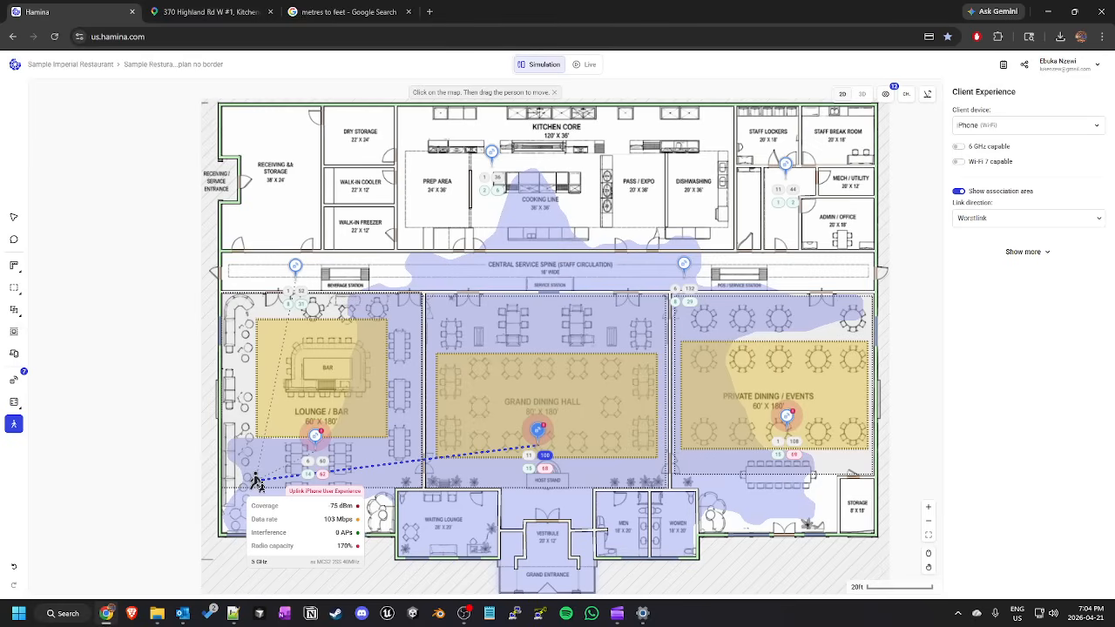
pyautogui.moveTo(258, 485); pyautogui.dragTo(359, 471)
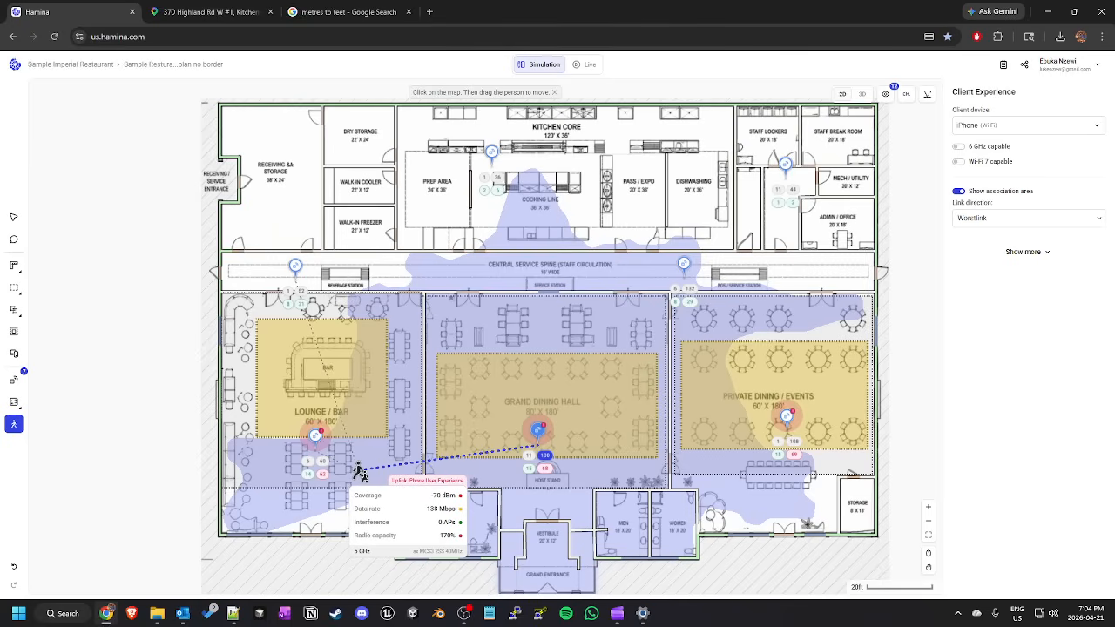
# Walk the simulated client through the Grand Dining Hall and the Central Service Spine into the Kitchen Core to check its connection.
pyautogui.moveTo(360, 473)
pyautogui.mouseDown()
pyautogui.moveTo(376, 486)
pyautogui.moveTo(469, 455)
pyautogui.mouseUp()
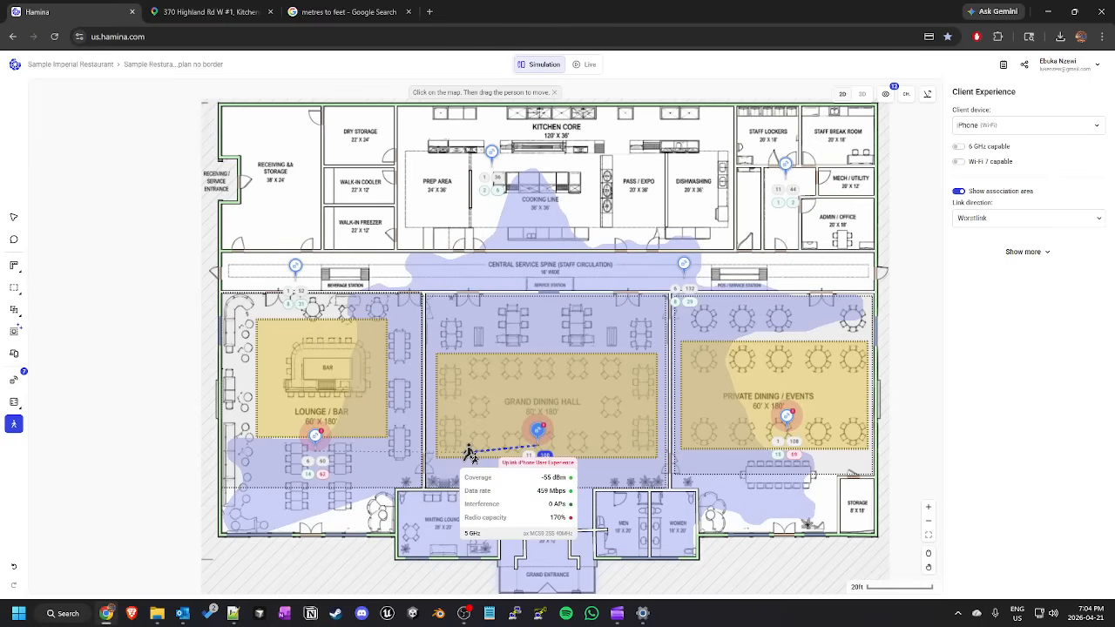
pyautogui.moveTo(470, 455)
pyautogui.mouseDown()
pyautogui.moveTo(388, 475)
pyautogui.moveTo(364, 453)
pyautogui.moveTo(347, 377)
pyautogui.moveTo(304, 348)
pyautogui.moveTo(373, 355)
pyautogui.moveTo(373, 346)
pyautogui.moveTo(315, 370)
pyautogui.moveTo(331, 396)
pyautogui.moveTo(318, 440)
pyautogui.moveTo(366, 453)
pyautogui.moveTo(344, 386)
pyautogui.moveTo(300, 329)
pyautogui.moveTo(290, 271)
pyautogui.moveTo(299, 277)
pyautogui.moveTo(306, 231)
pyautogui.moveTo(289, 144)
pyautogui.moveTo(331, 229)
pyautogui.moveTo(492, 270)
pyautogui.moveTo(859, 277)
pyautogui.moveTo(328, 281)
pyautogui.moveTo(294, 262)
pyautogui.moveTo(475, 279)
pyautogui.moveTo(651, 274)
pyautogui.moveTo(562, 284)
pyautogui.moveTo(528, 275)
pyautogui.mouseUp()
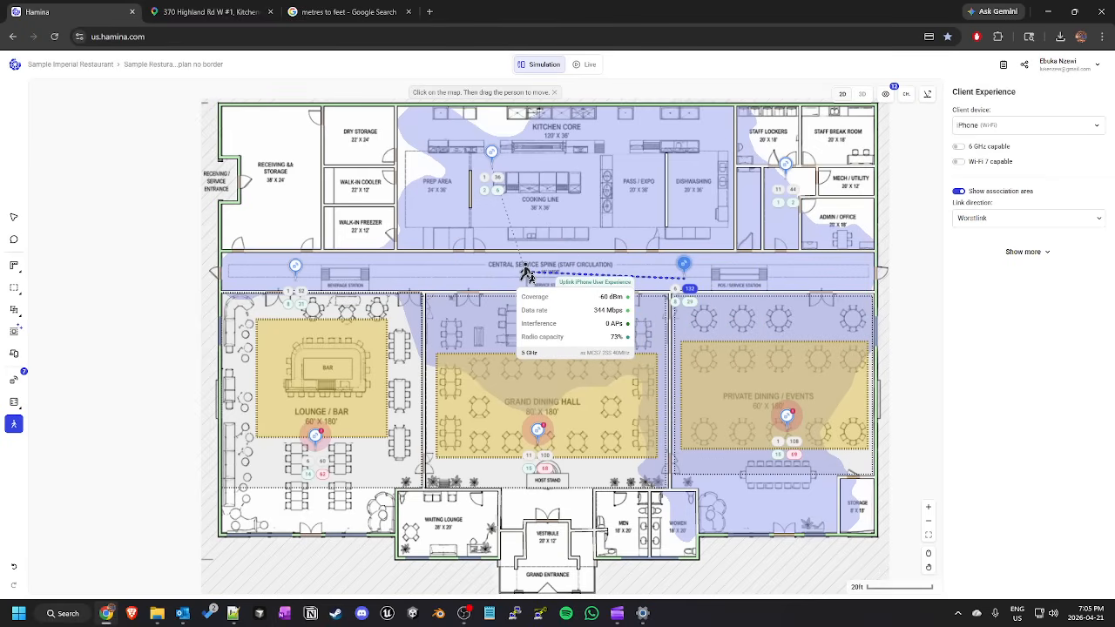
pyautogui.moveTo(528, 276)
pyautogui.mouseDown()
pyautogui.moveTo(513, 284)
pyautogui.moveTo(794, 228)
pyautogui.moveTo(814, 199)
pyautogui.moveTo(791, 169)
pyautogui.moveTo(760, 224)
pyautogui.moveTo(665, 184)
pyautogui.moveTo(671, 140)
pyautogui.moveTo(574, 152)
pyautogui.moveTo(582, 158)
pyautogui.mouseUp()
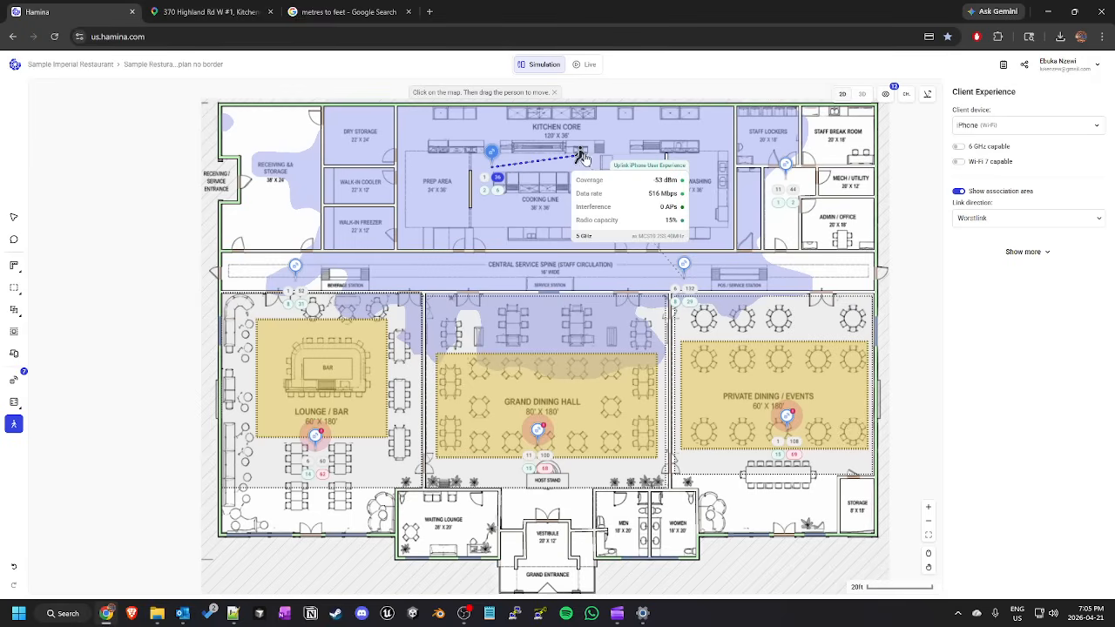
# Walk the simulated client from the Kitchen Core across the Central Service Spine and along the kitchen-side edge of the Grand Dining Hall.
pyautogui.moveTo(581, 157); pyautogui.dragTo(533, 230)
pyautogui.moveTo(521, 279); pyautogui.dragTo(500, 308)
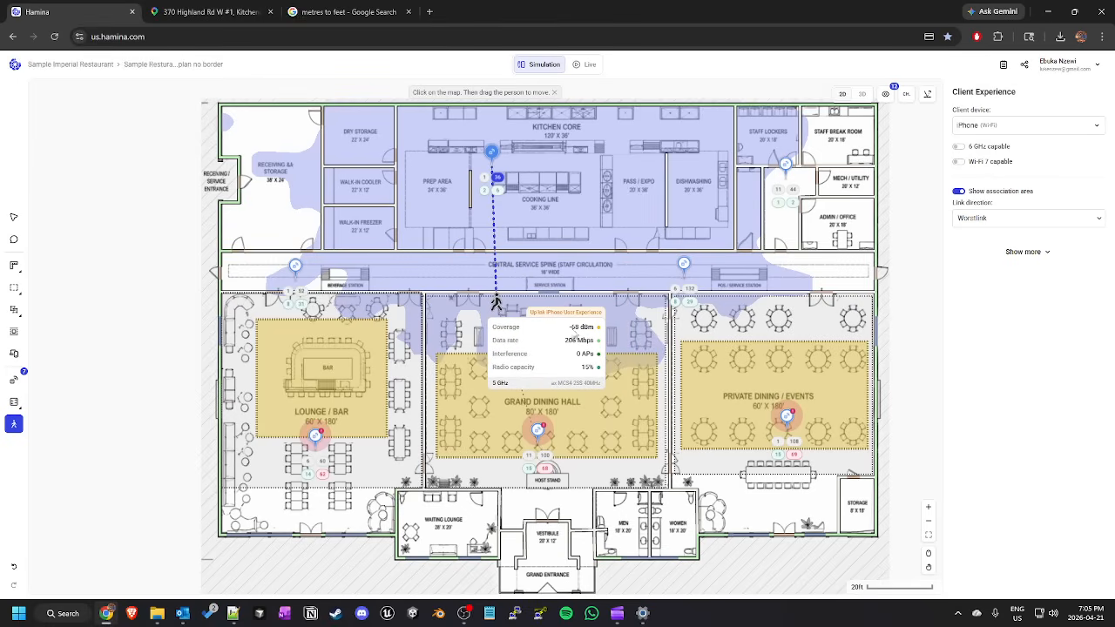
pyautogui.moveTo(497, 303); pyautogui.dragTo(581, 294)
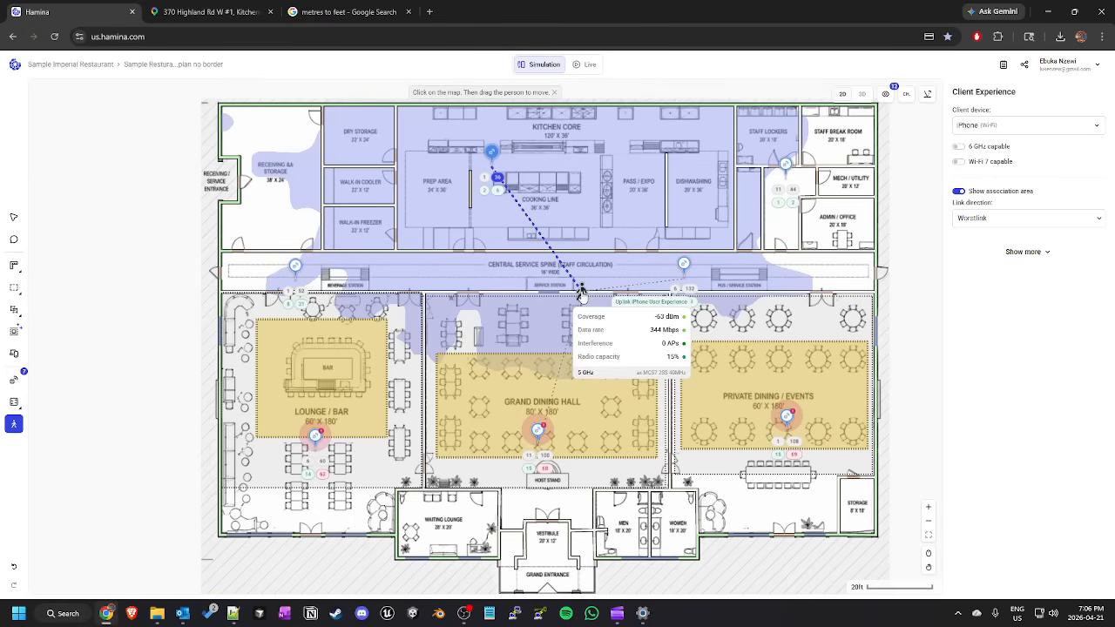
# Switch the map to 3D and walk the simulated client into the service-spine side of Private Dining / Events to check its connection.
pyautogui.click(862, 95)
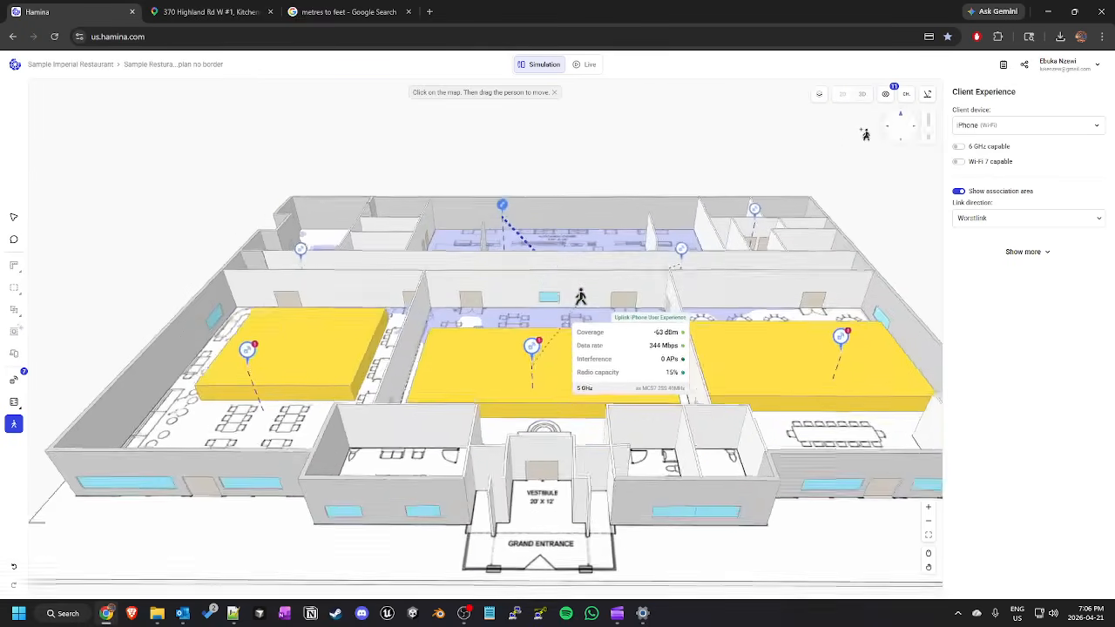
pyautogui.moveTo(716, 334); pyautogui.dragTo(167, 354)
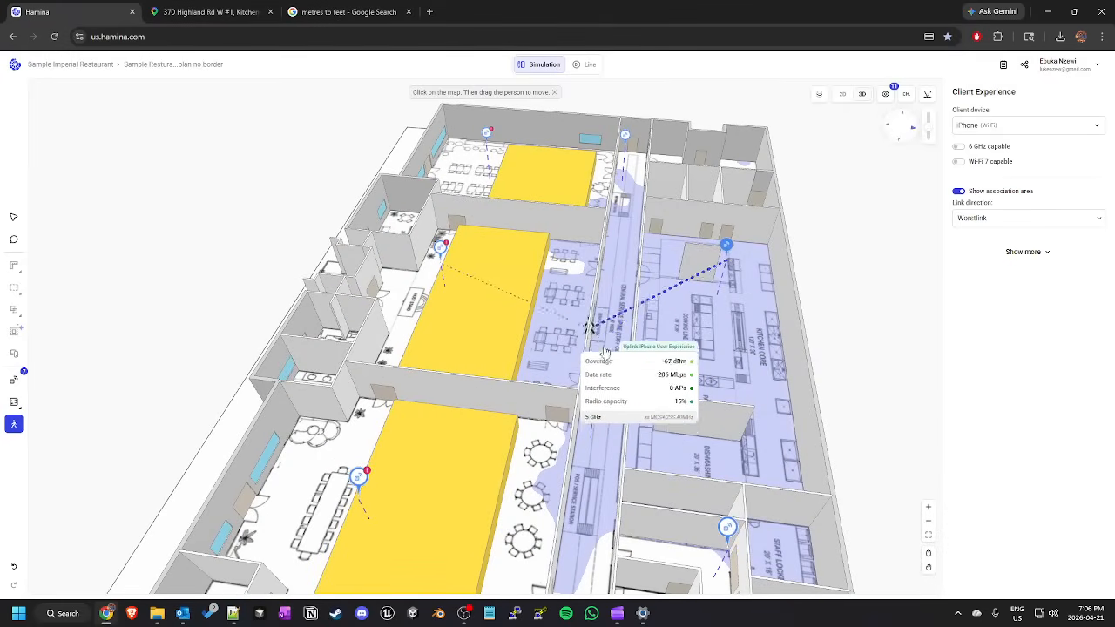
pyautogui.moveTo(591, 335)
pyautogui.mouseDown()
pyautogui.moveTo(615, 383)
pyautogui.moveTo(598, 485)
pyautogui.moveTo(562, 443)
pyautogui.mouseUp()
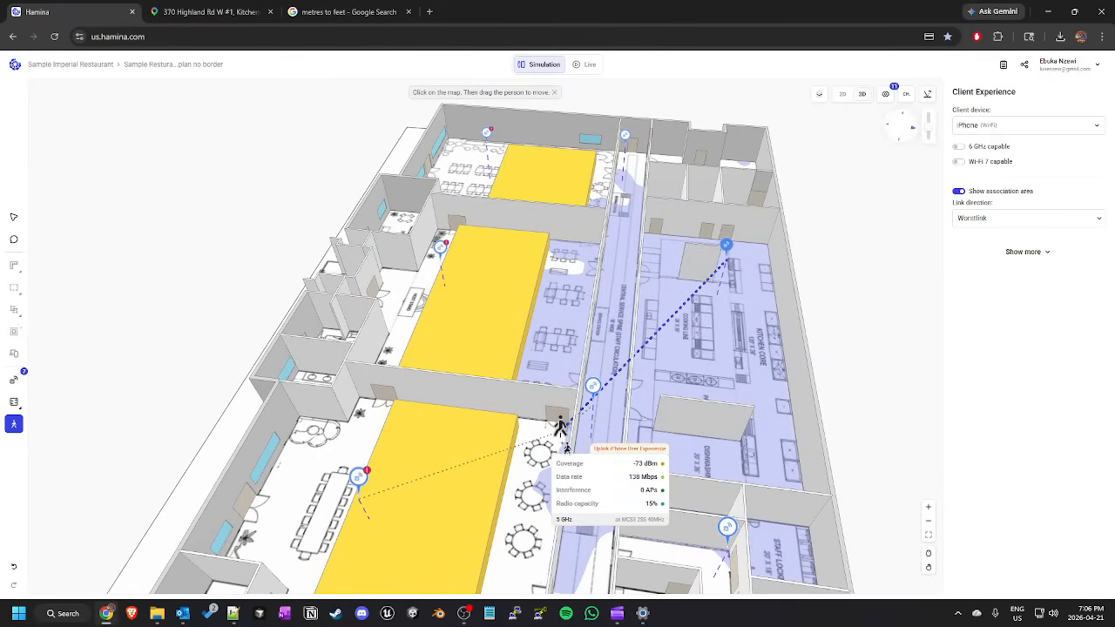
pyautogui.moveTo(523, 373)
pyautogui.mouseDown()
pyautogui.moveTo(500, 304)
pyautogui.moveTo(500, 343)
pyautogui.mouseUp()
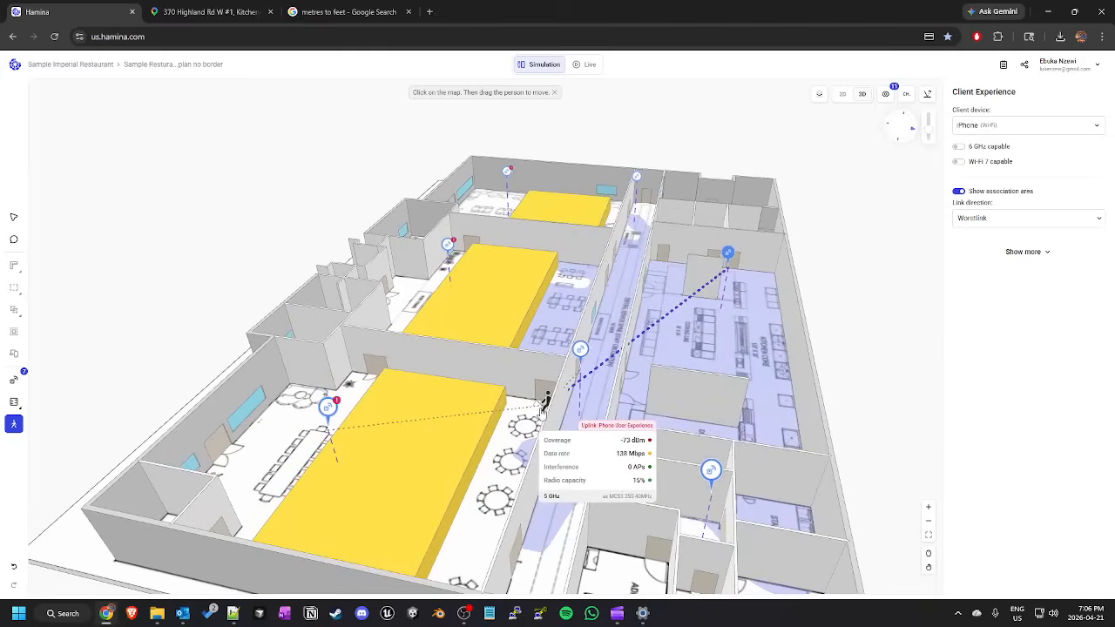
# Check the client's connection in the Lounge / Bar and on the entrance side of Private Dining / Events in 3D.
pyautogui.moveTo(542, 415)
pyautogui.mouseDown()
pyautogui.moveTo(503, 393)
pyautogui.moveTo(511, 408)
pyautogui.moveTo(419, 401)
pyautogui.moveTo(46, 273)
pyautogui.moveTo(272, 428)
pyautogui.moveTo(242, 450)
pyautogui.moveTo(155, 396)
pyautogui.moveTo(538, 442)
pyautogui.moveTo(626, 392)
pyautogui.moveTo(677, 380)
pyautogui.moveTo(708, 383)
pyautogui.moveTo(715, 415)
pyautogui.moveTo(747, 370)
pyautogui.moveTo(782, 413)
pyautogui.moveTo(802, 415)
pyautogui.moveTo(814, 528)
pyautogui.moveTo(810, 466)
pyautogui.moveTo(777, 388)
pyautogui.moveTo(772, 294)
pyautogui.moveTo(755, 255)
pyautogui.moveTo(780, 185)
pyautogui.moveTo(751, 194)
pyautogui.moveTo(679, 179)
pyautogui.moveTo(660, 205)
pyautogui.moveTo(656, 244)
pyautogui.moveTo(629, 261)
pyautogui.moveTo(621, 253)
pyautogui.moveTo(642, 187)
pyautogui.moveTo(512, 150)
pyautogui.moveTo(483, 190)
pyautogui.mouseUp()
pyautogui.moveTo(510, 387)
pyautogui.mouseDown()
pyautogui.moveTo(923, 345)
pyautogui.moveTo(544, 428)
pyautogui.moveTo(669, 504)
pyautogui.mouseUp()
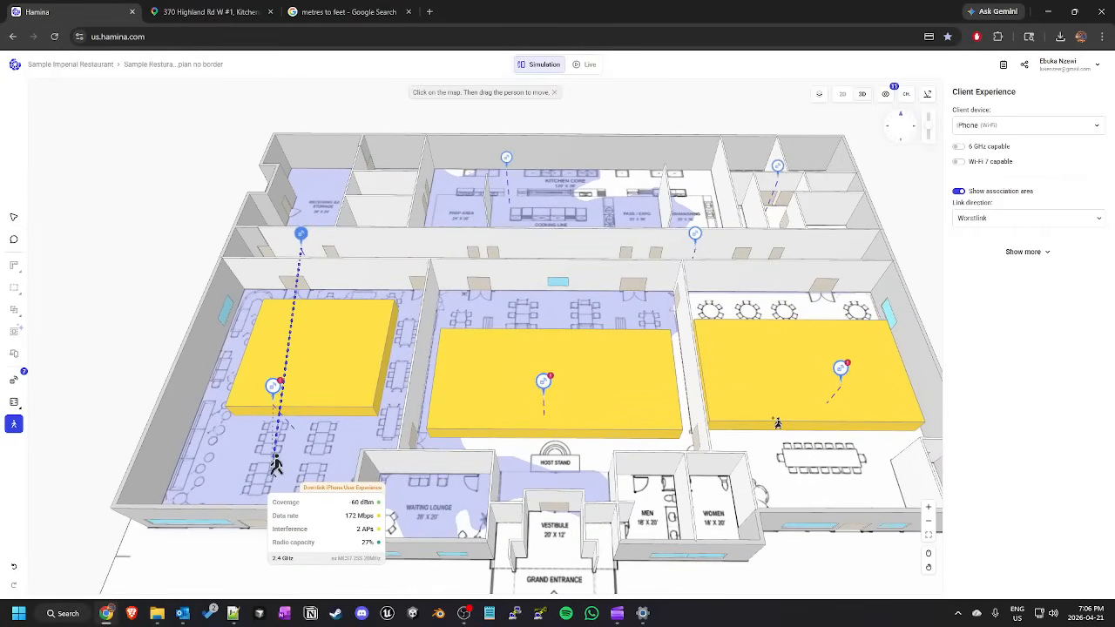
pyautogui.moveTo(778, 422); pyautogui.dragTo(740, 430)
pyautogui.click(761, 474)
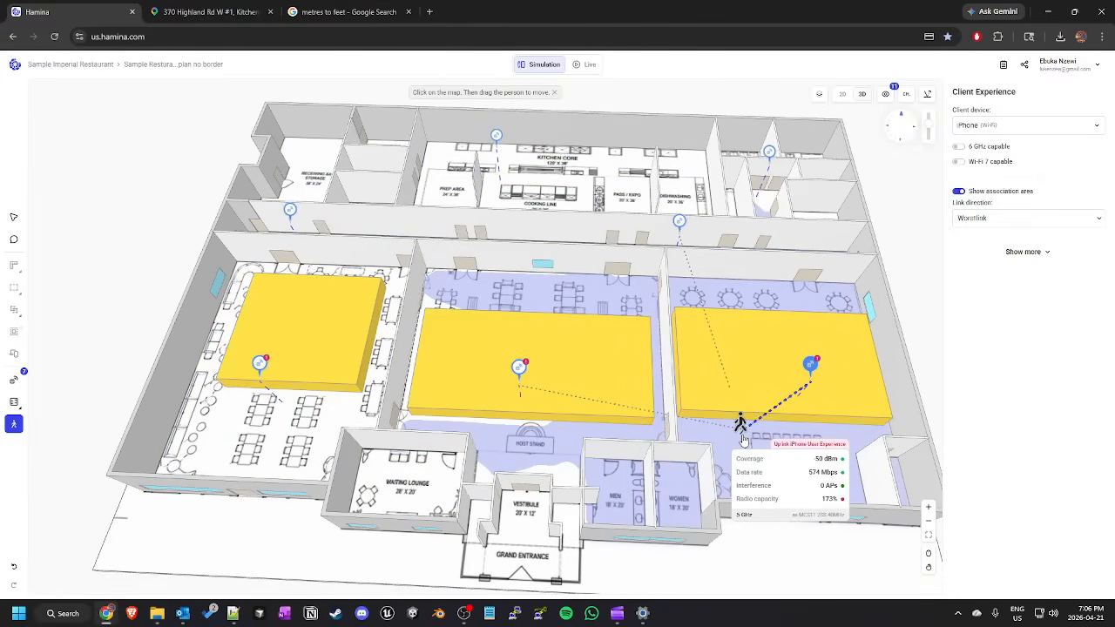
# Start a new simulation report and exclude the 6 GHz band, keeping 2.4 GHz and 5 GHz.
pyautogui.click(1004, 65)
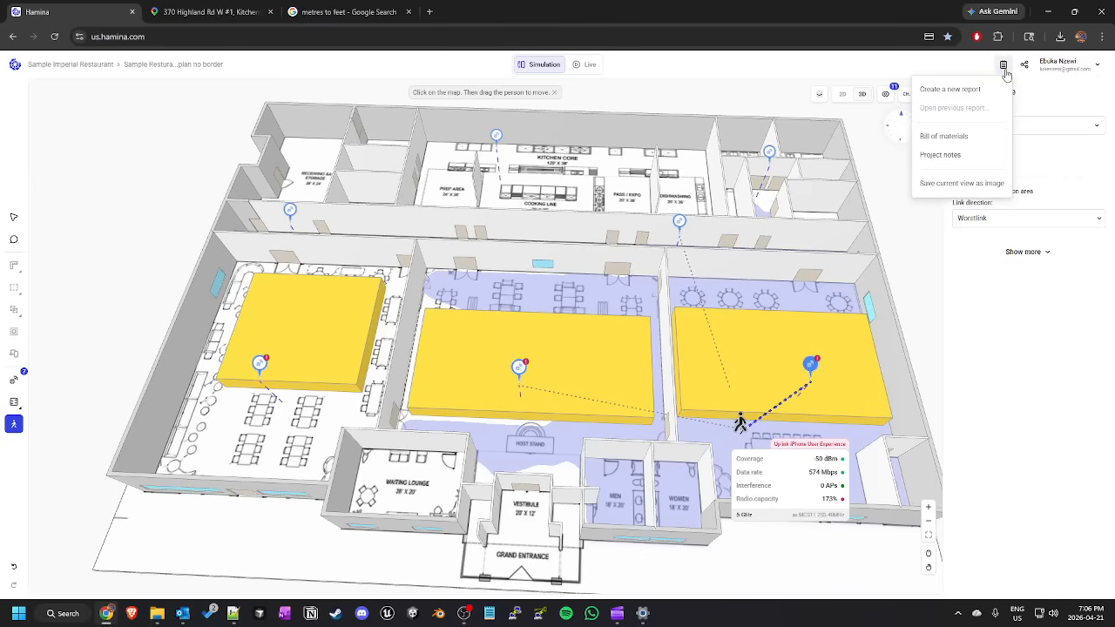
pyautogui.click(958, 96)
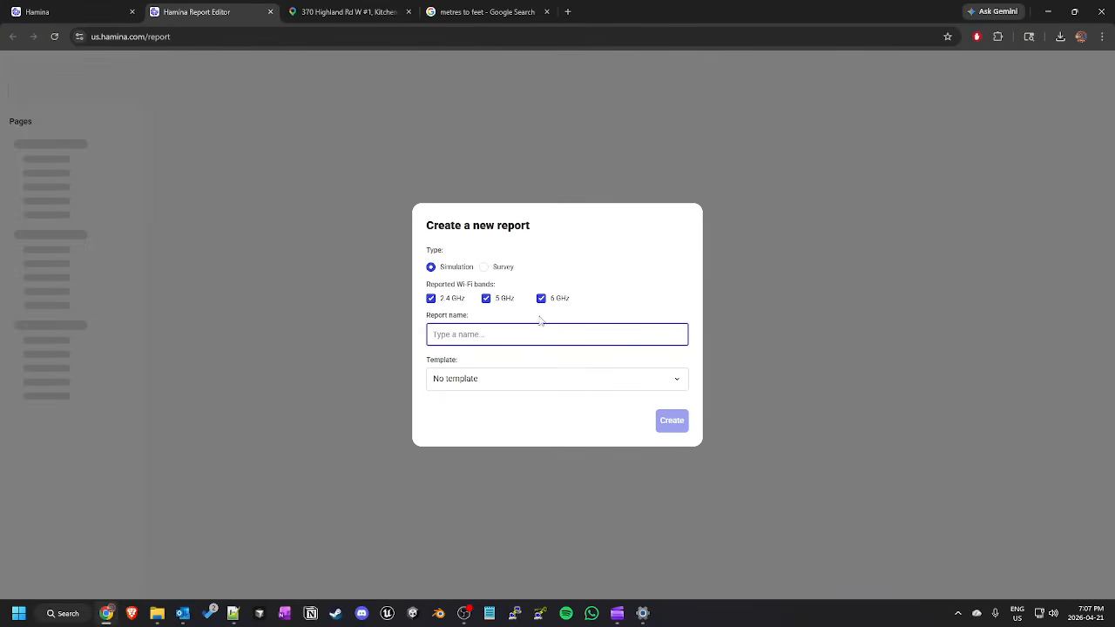
pyautogui.click(546, 302)
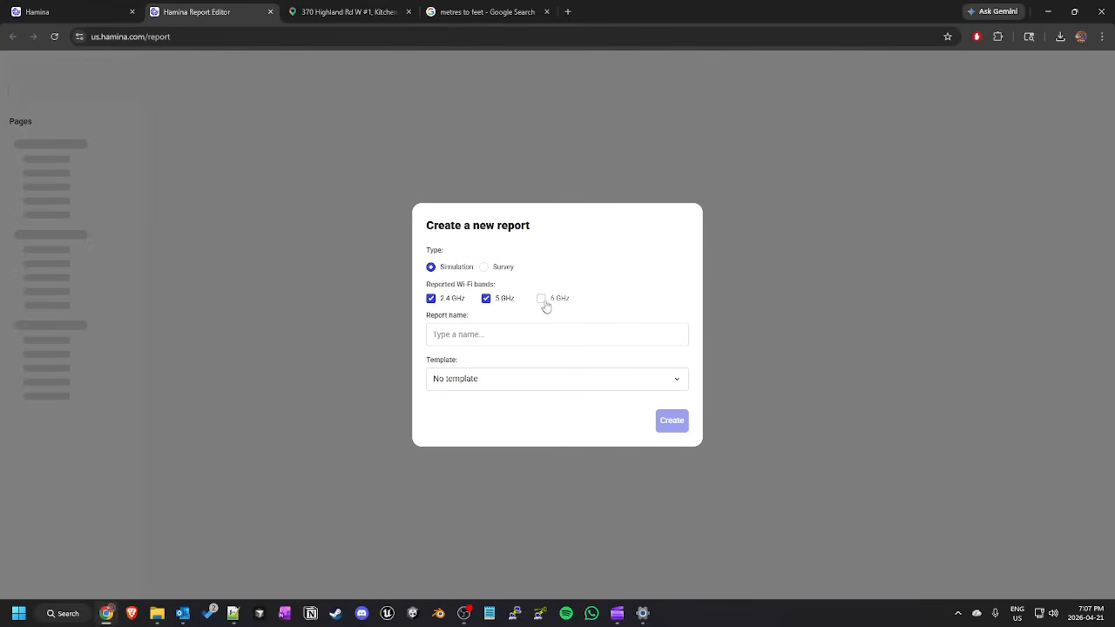
# Name the report Imperial Restaurant Canada and create it as a Simulation report without a template.
pyautogui.click(526, 330)
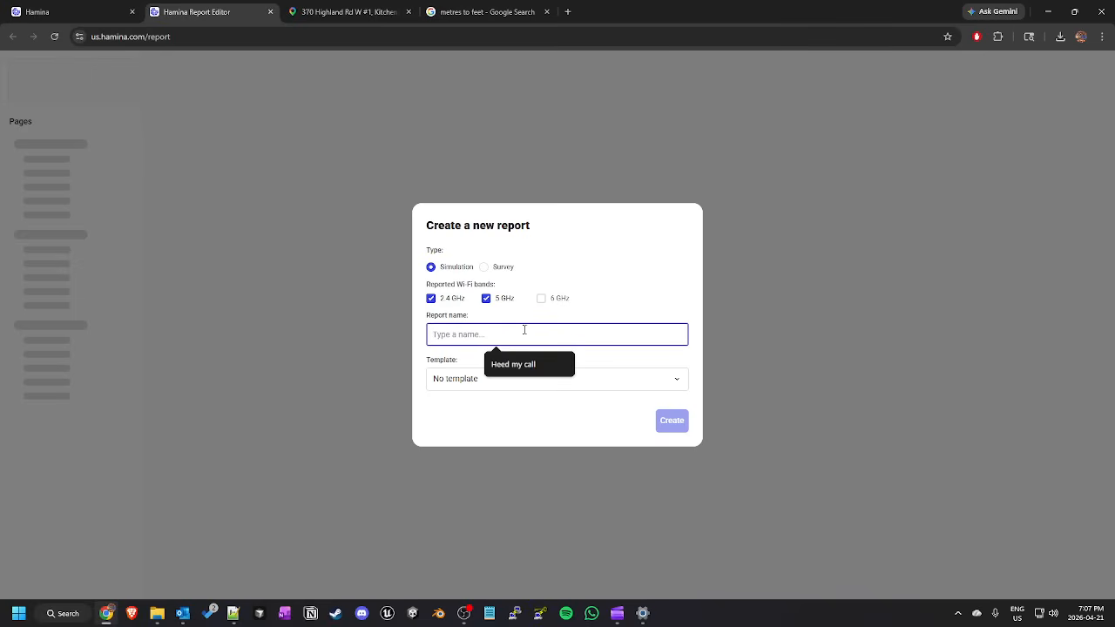
pyautogui.write('Sample Imp')
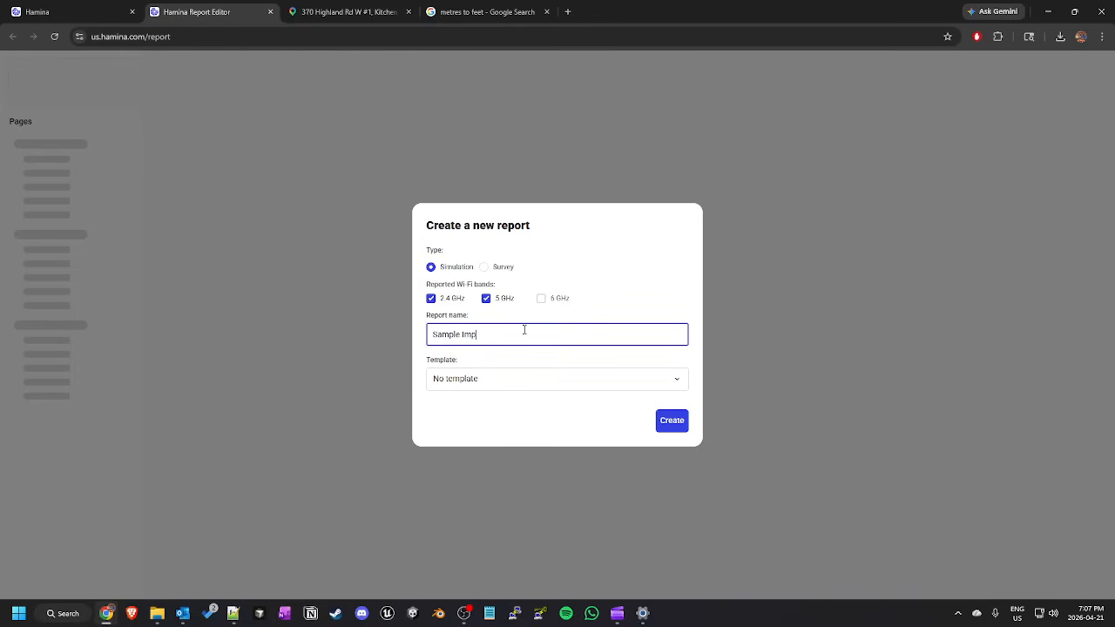
pyautogui.hotkey('ctrl', 'a')
pyautogui.press('BackSpace')
pyautogui.click(491, 267)
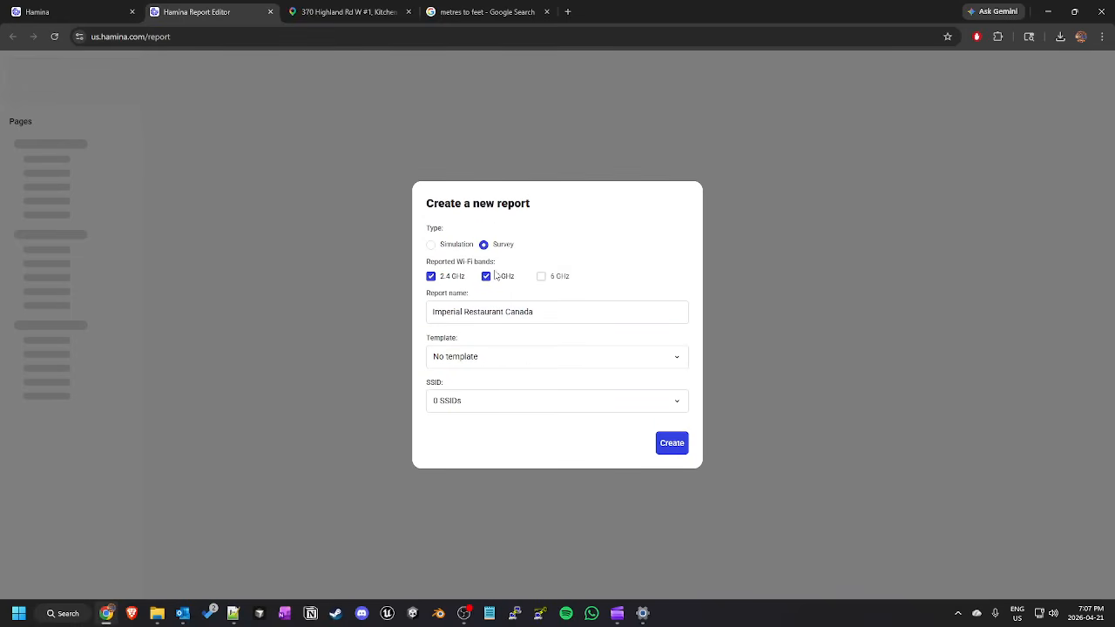
pyautogui.click(457, 249)
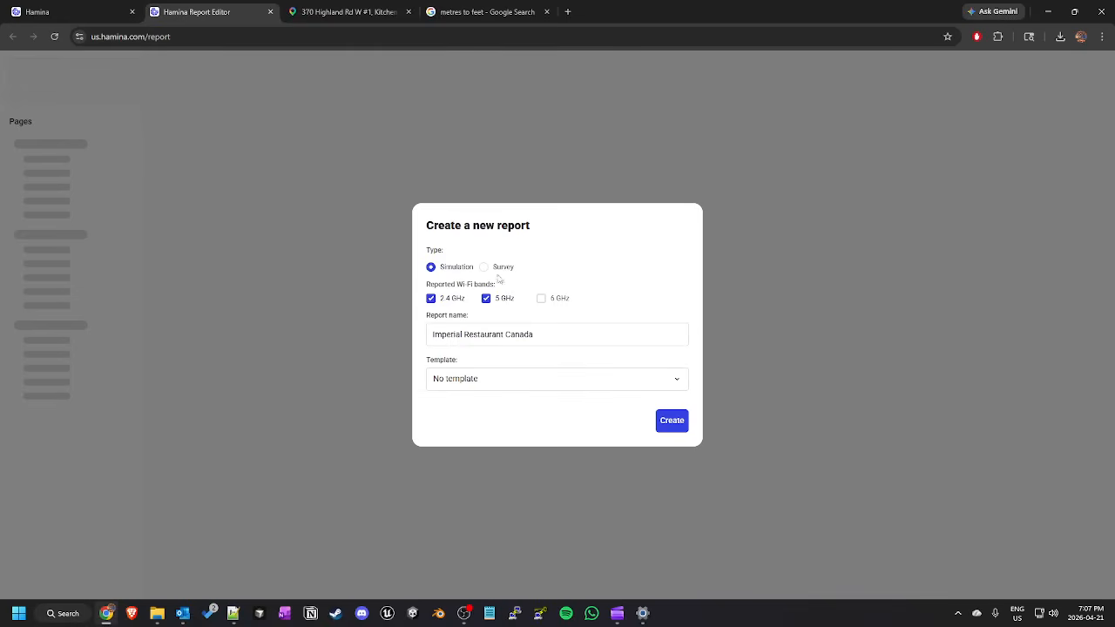
pyautogui.click(668, 423)
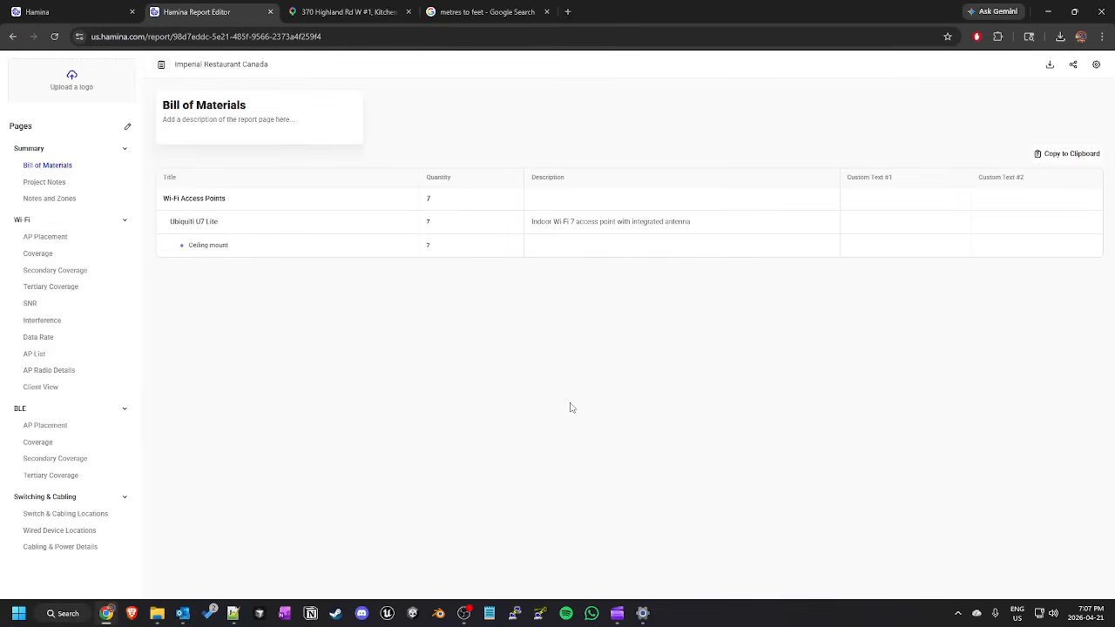